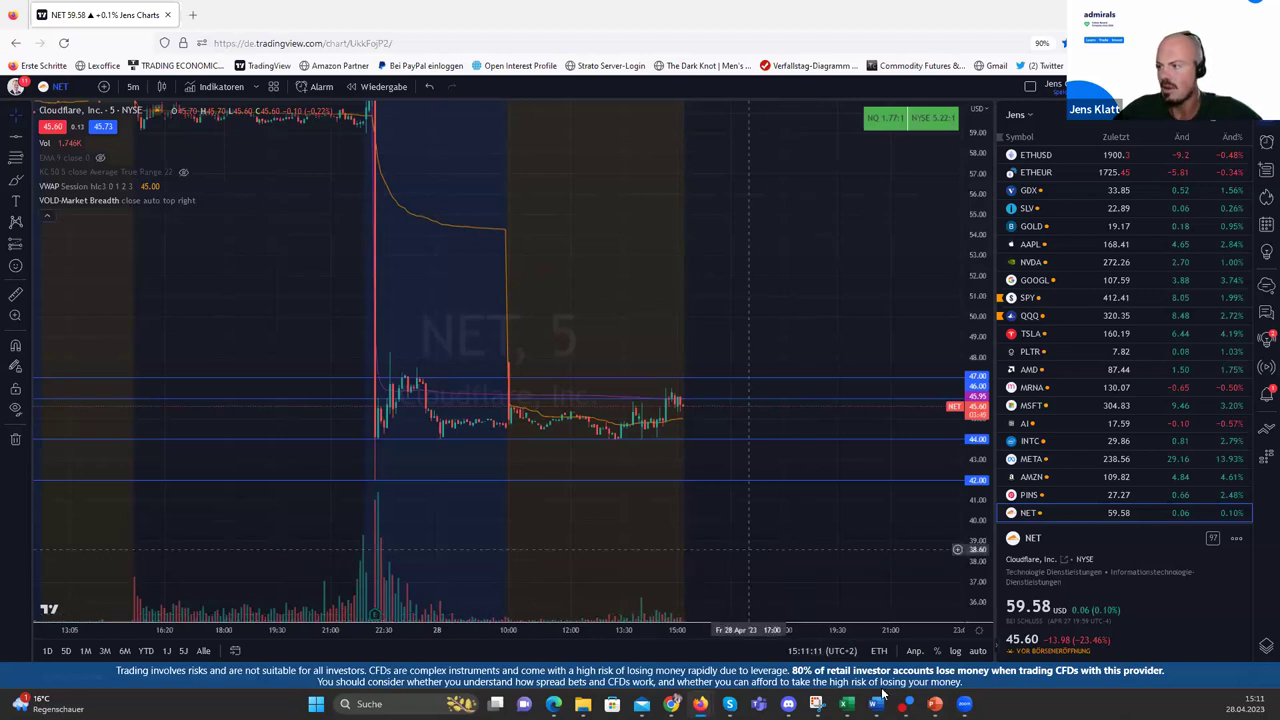
Switch to MetaTrader 5 to view the #NET H1 and Daily charts, and bring up the Preparation.xlsx workbook in Excel
key("alt+Tab")
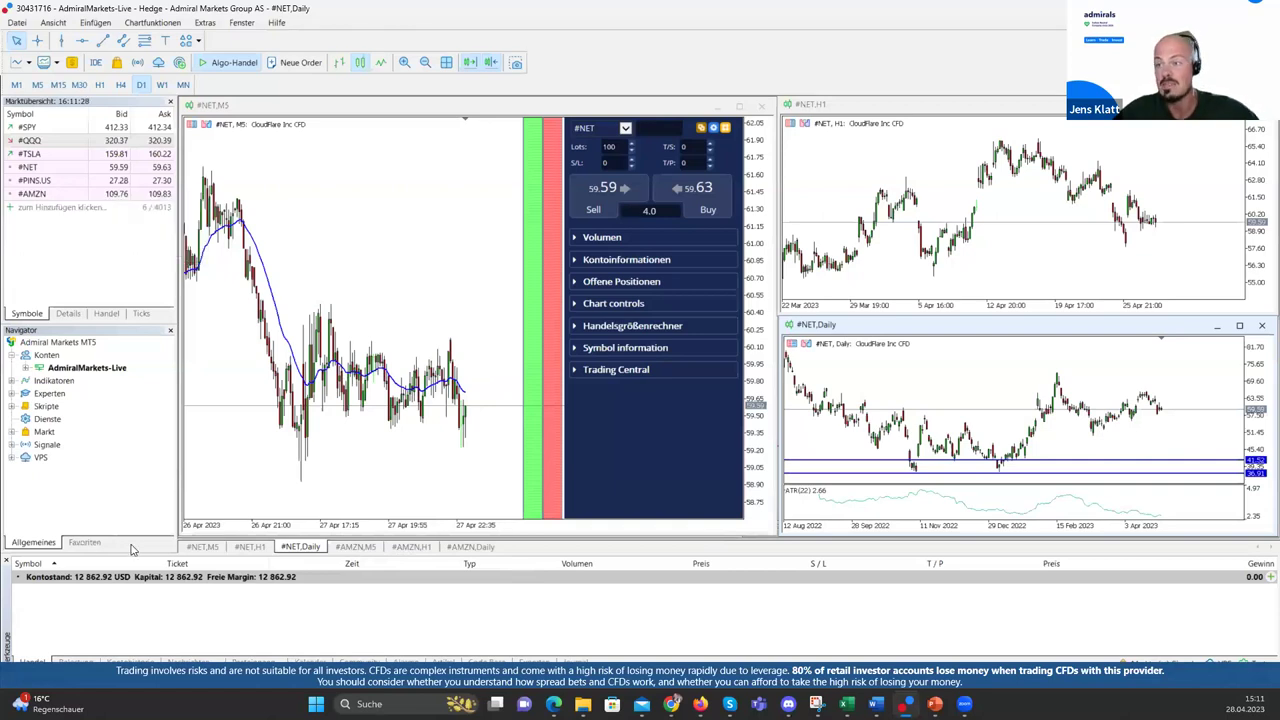
left_click(251, 547)
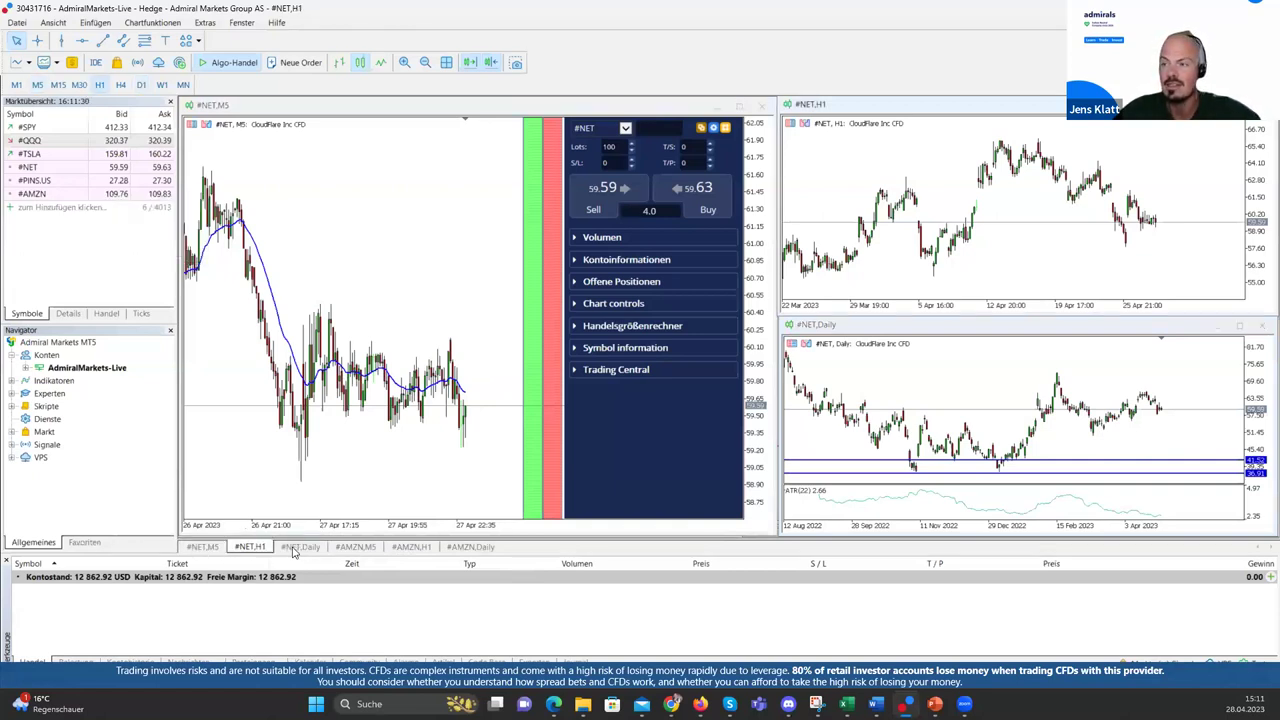
left_click(286, 549)
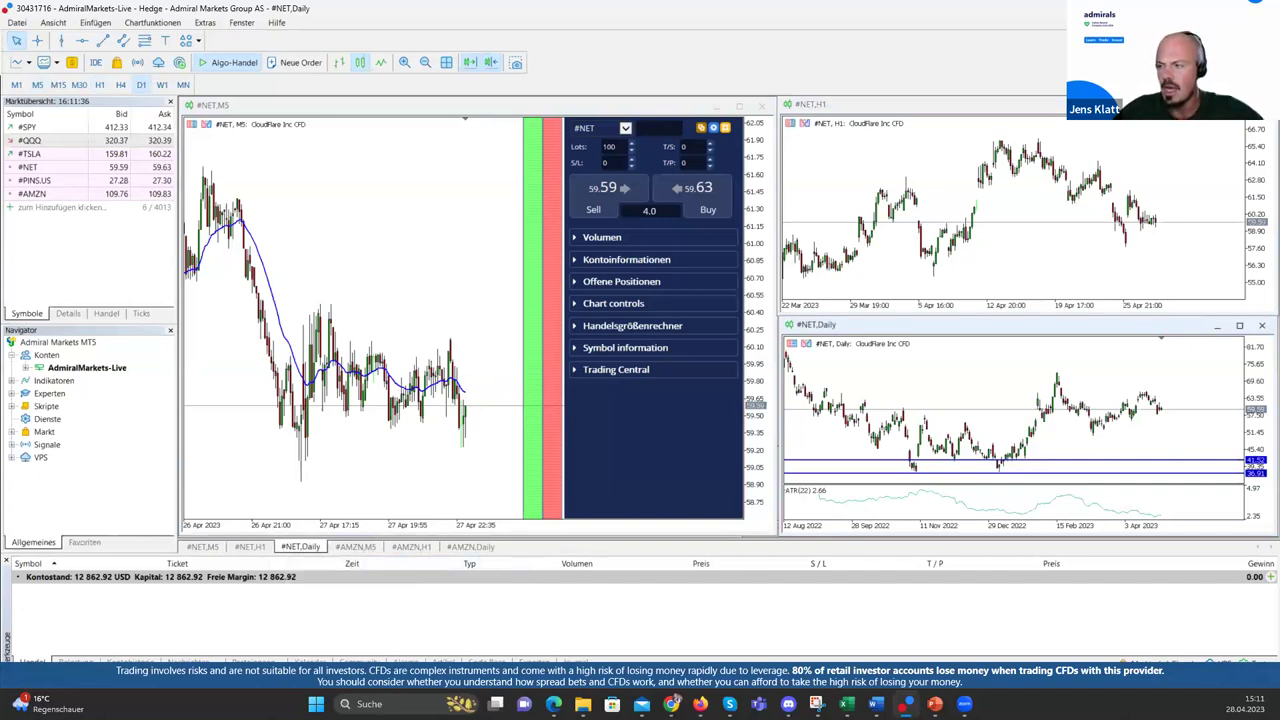
left_click(847, 703)
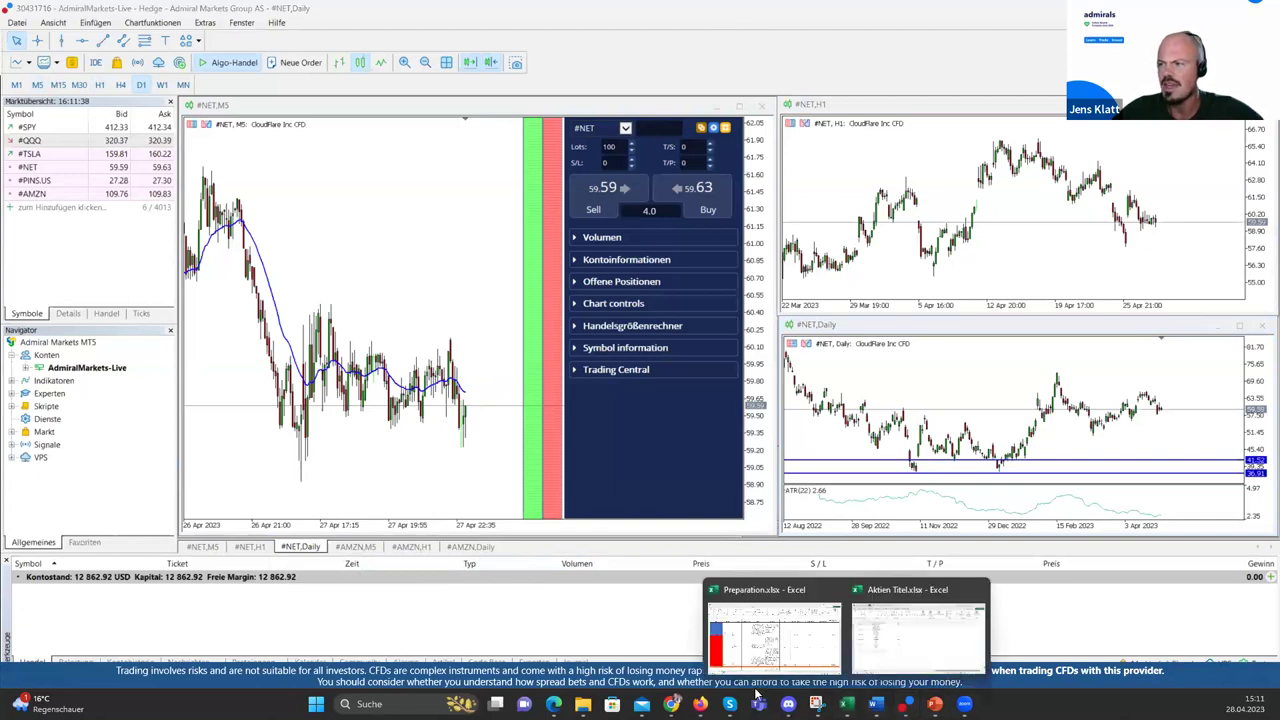
left_click(766, 628)
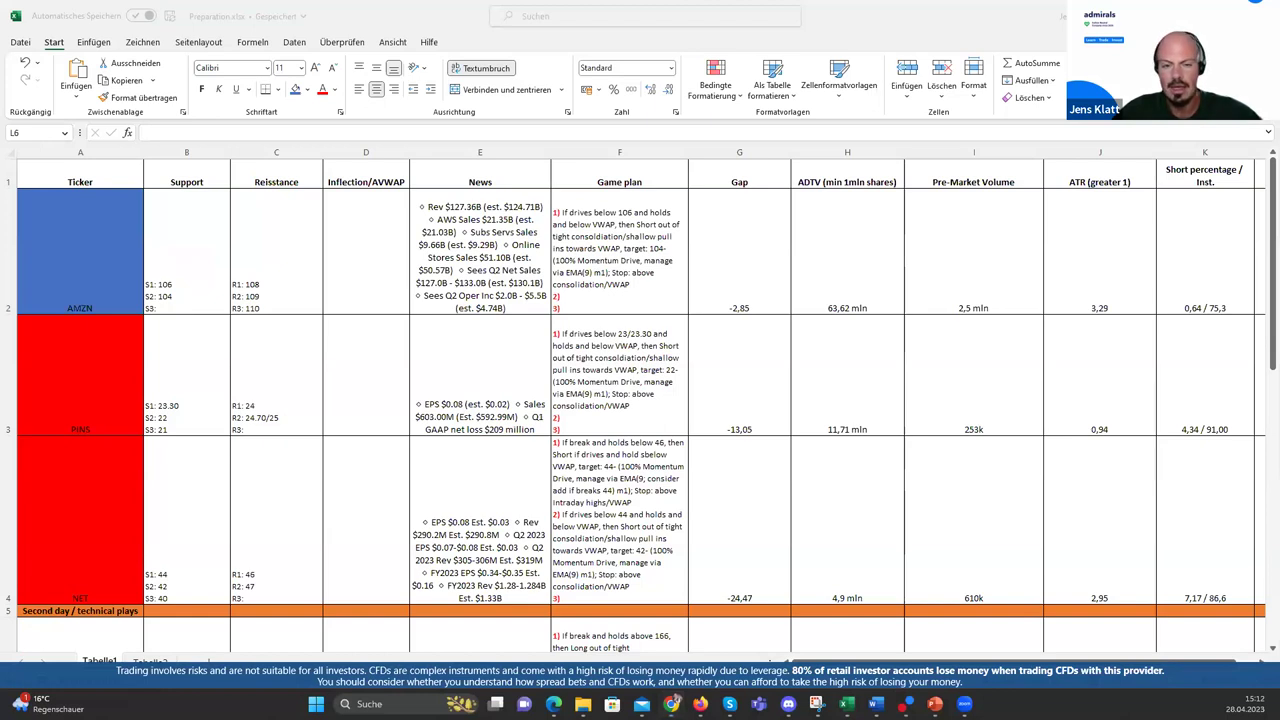
Switch to Firefox, open the copied stocks-to-watch tweet link in a new tab, and enlarge the tweet's image
key("alt+Tab")
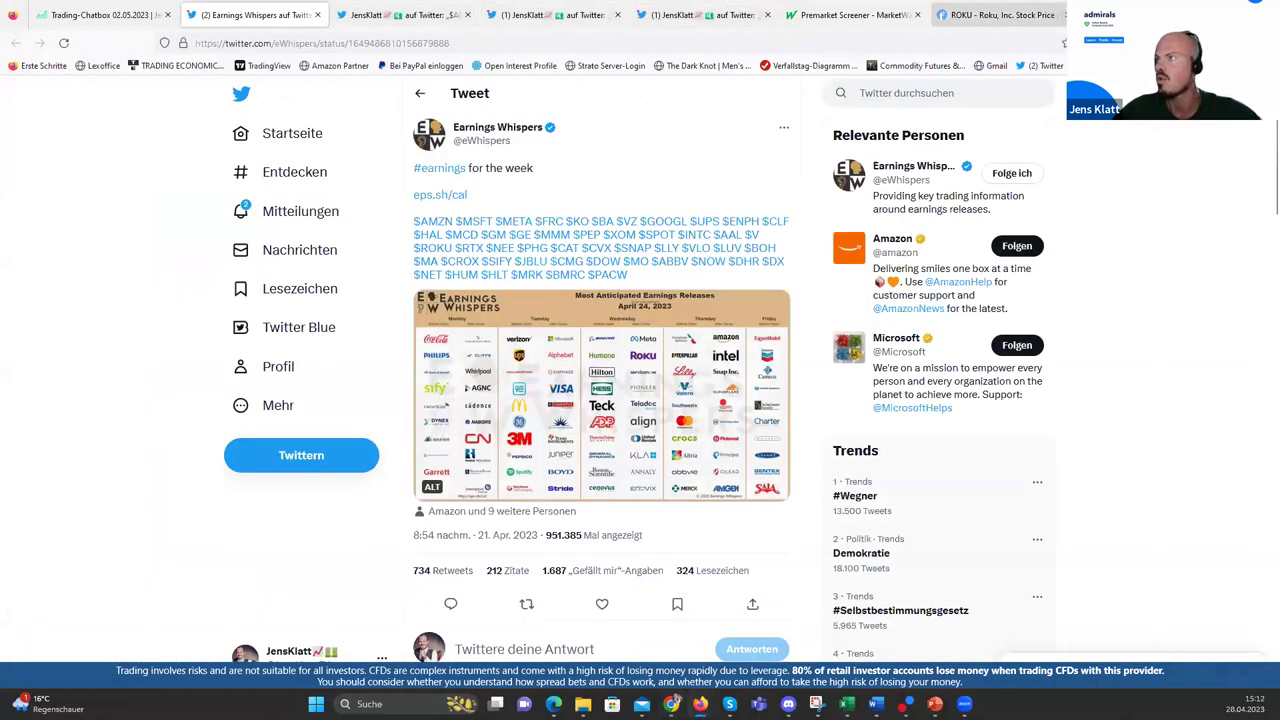
key("ctrl+t")
key("ctrl+v")
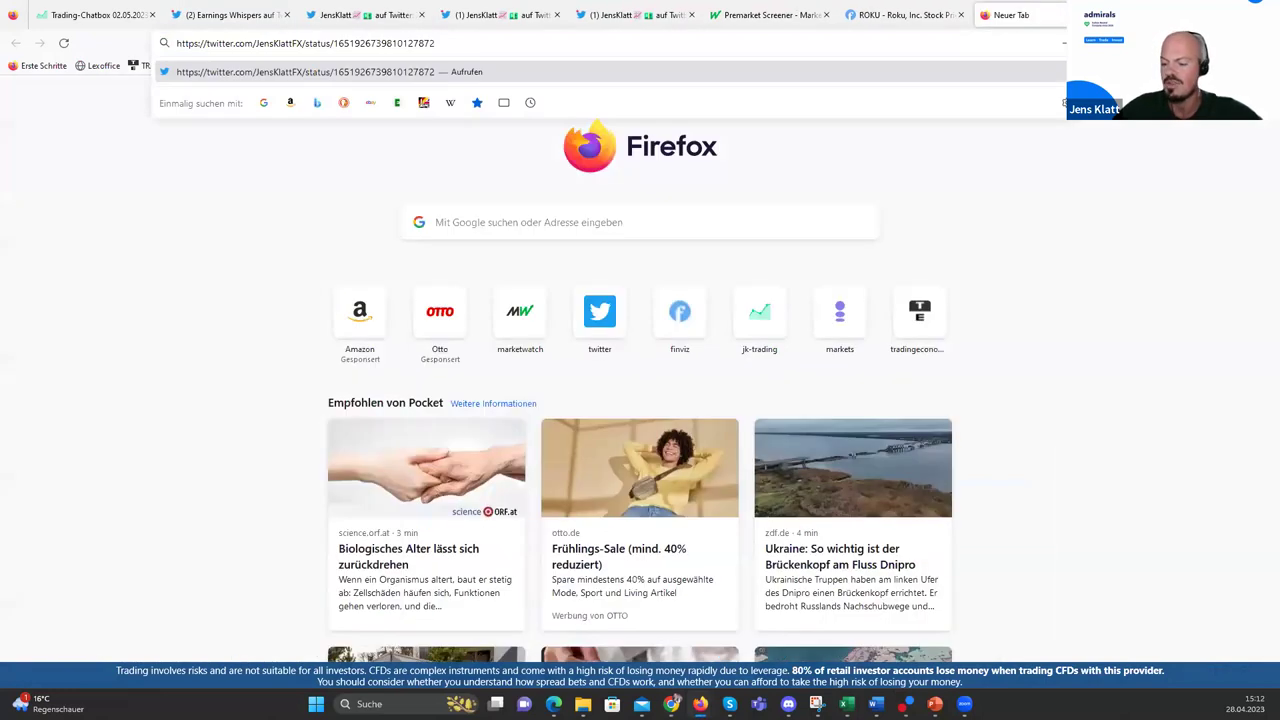
key("Return")
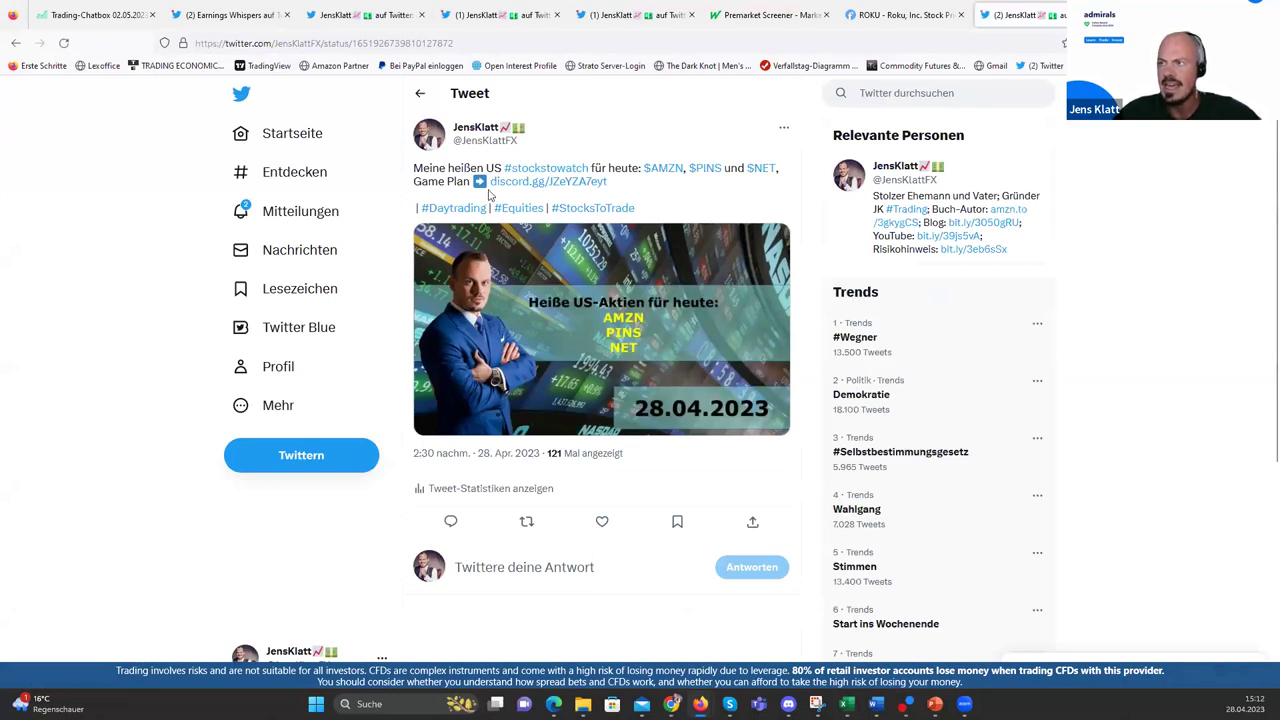
left_click(595, 330)
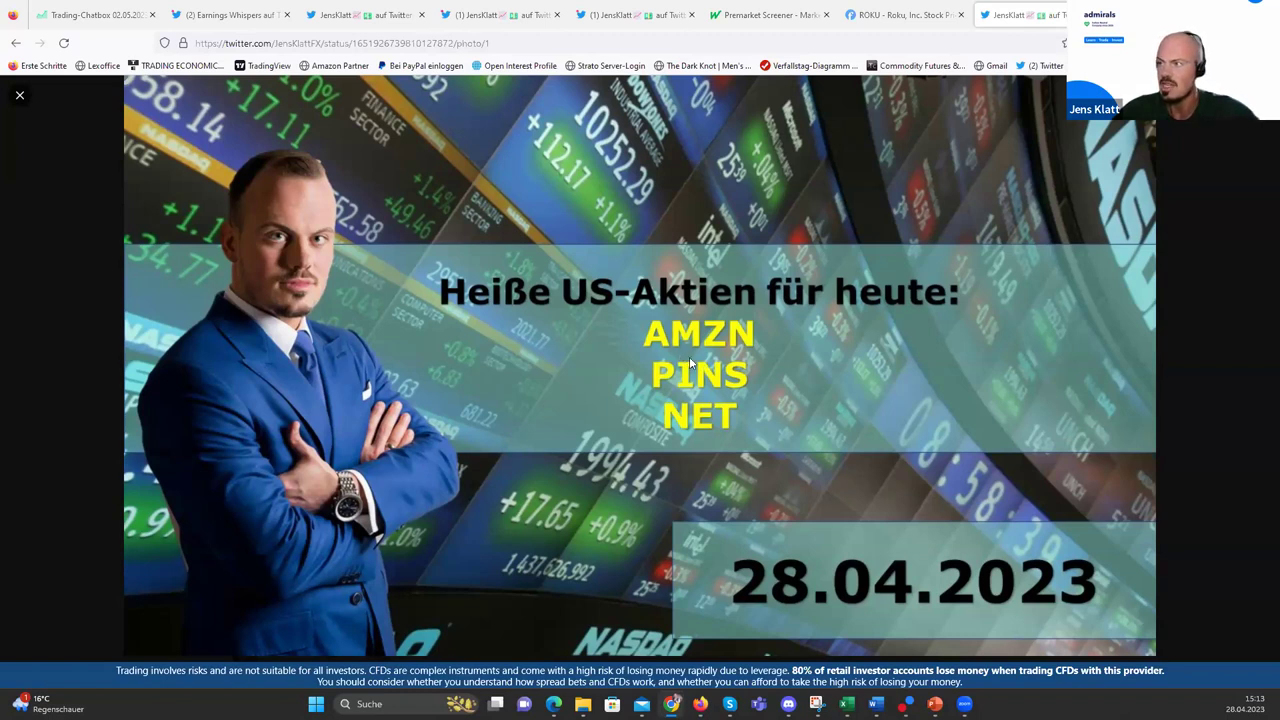
Look through the open earnings tweets, from the AMZN Q1 23 tweet to the NET Q1 2023 tweet
left_click(507, 22)
left_click(343, 18)
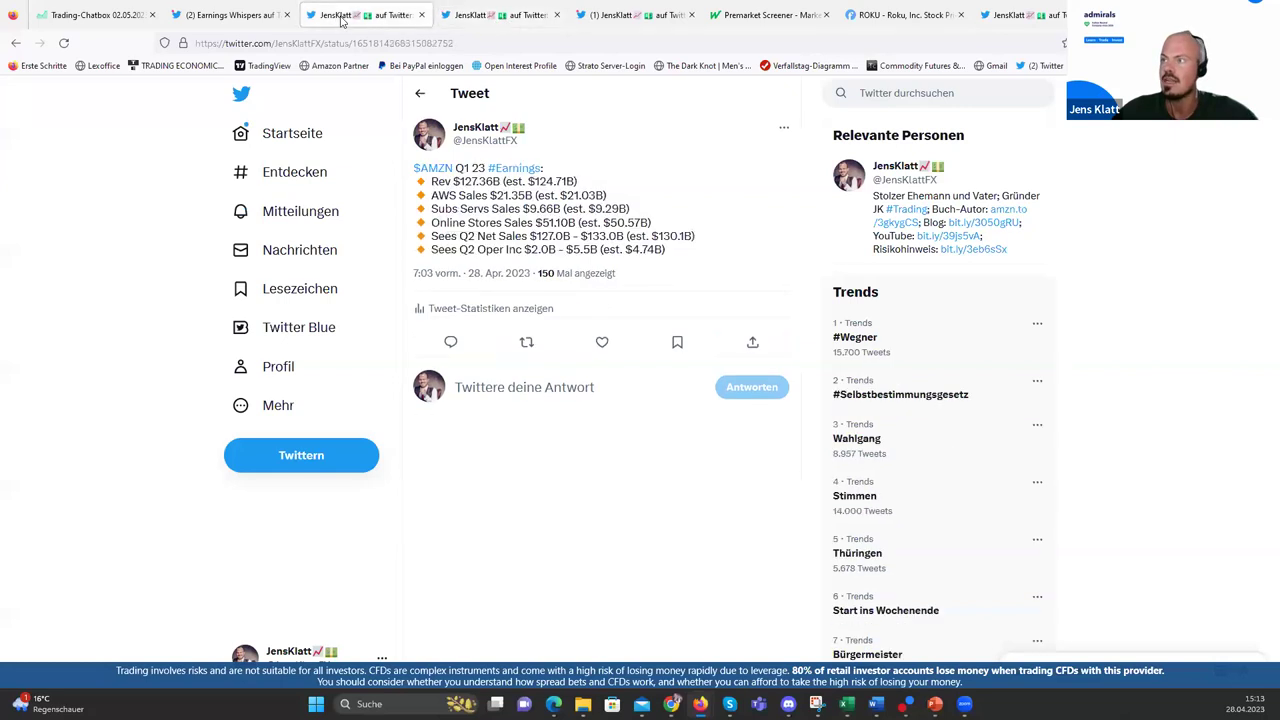
left_click(500, 16)
left_click(590, 16)
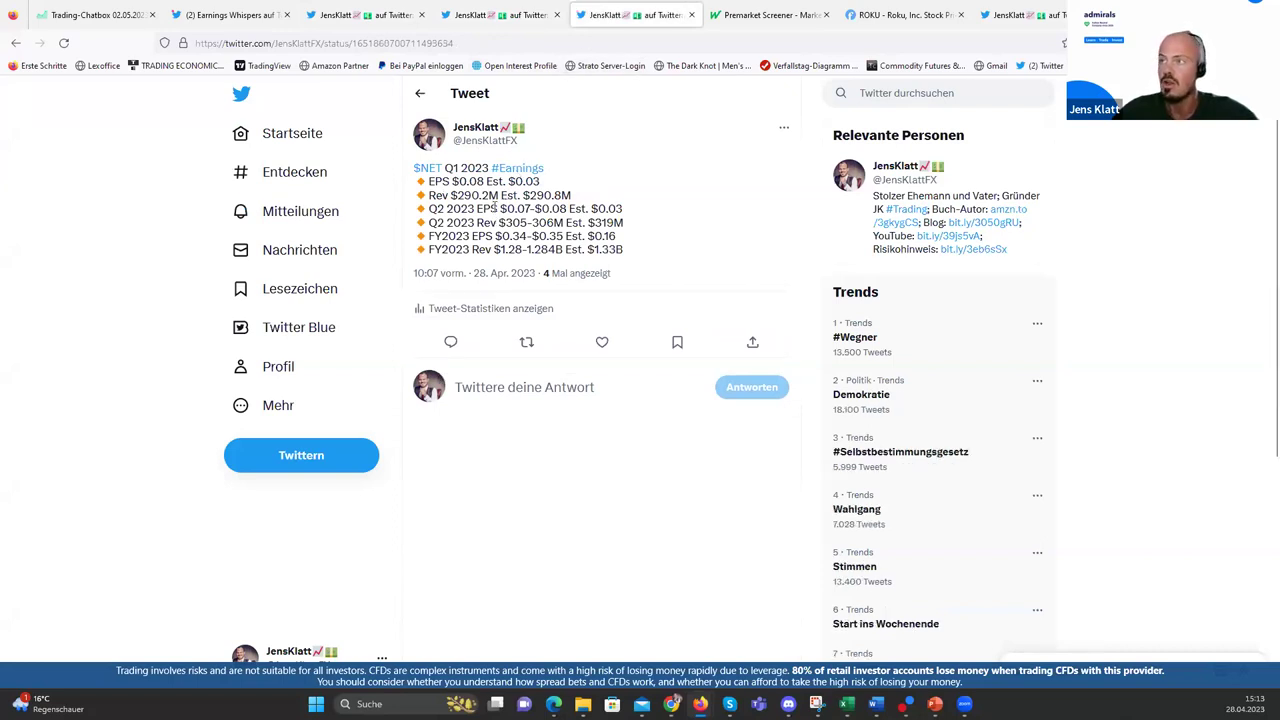
Highlight and examine the EPS, revenue, Q2 2023 revenue and FY2023 revenue figures in the NET earnings tweet
left_click_drag(434, 182, 538, 182)
left_click(449, 182)
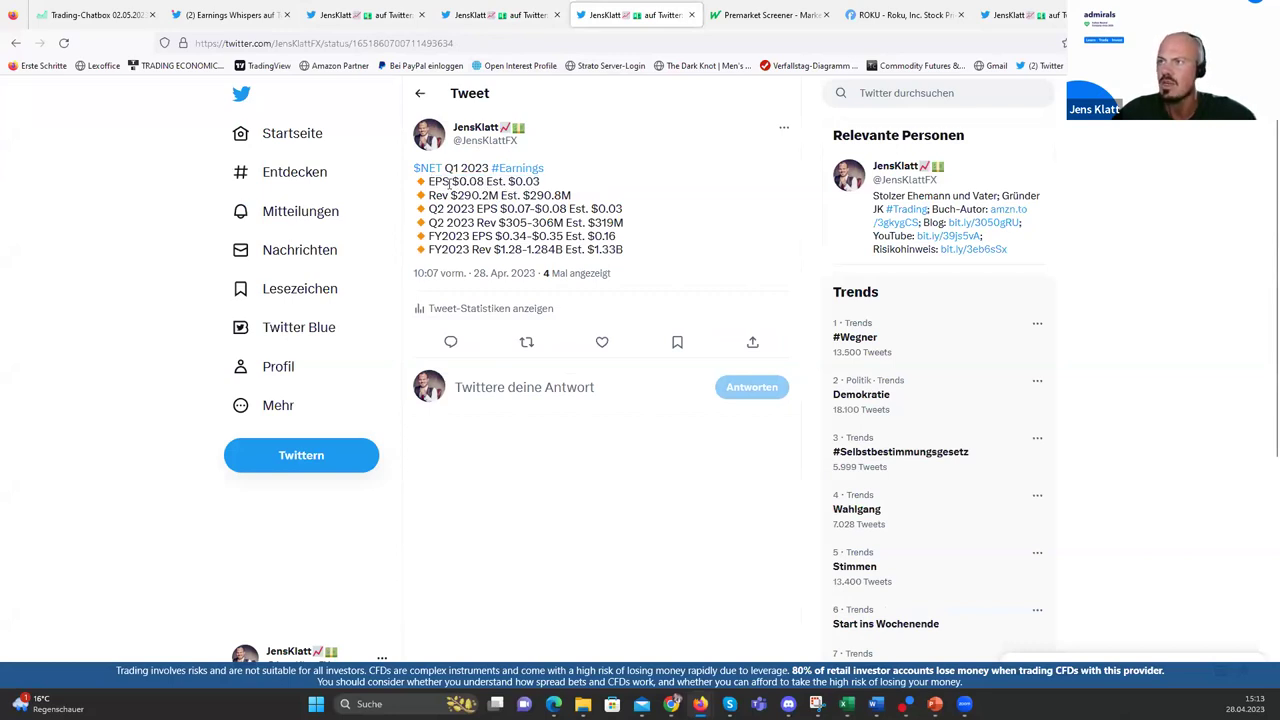
left_click_drag(430, 195, 577, 197)
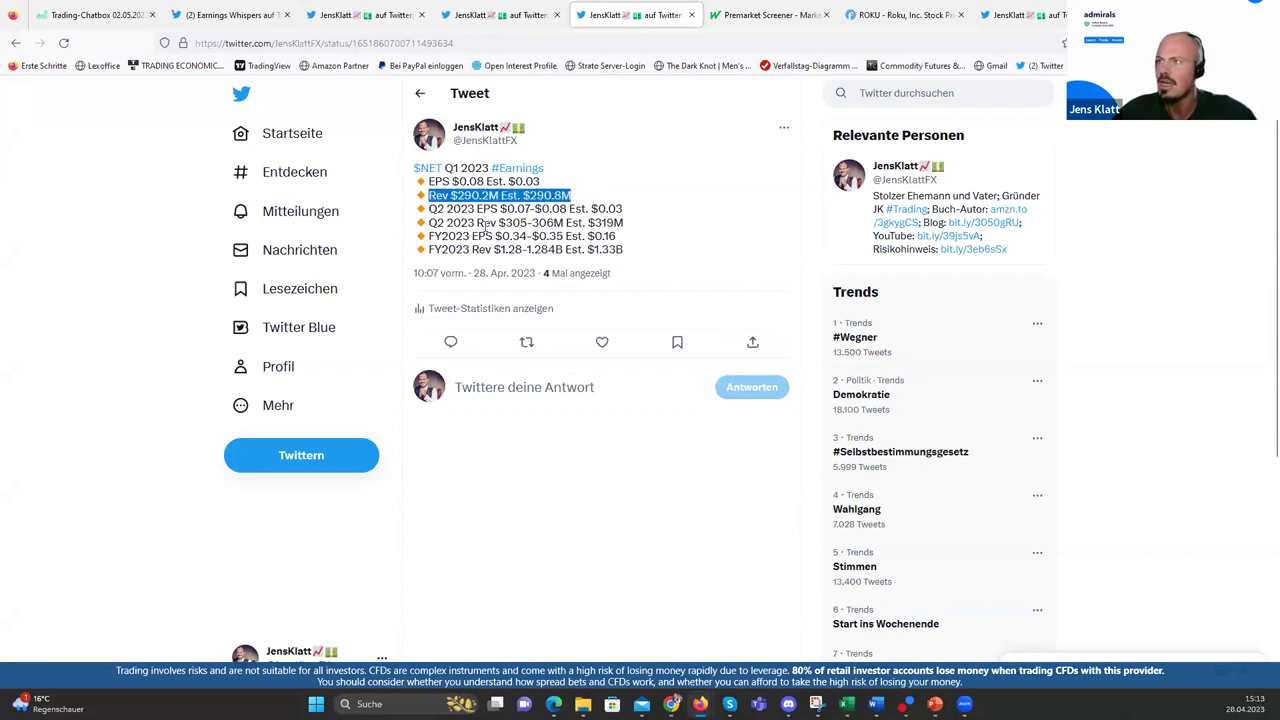
left_click(487, 222)
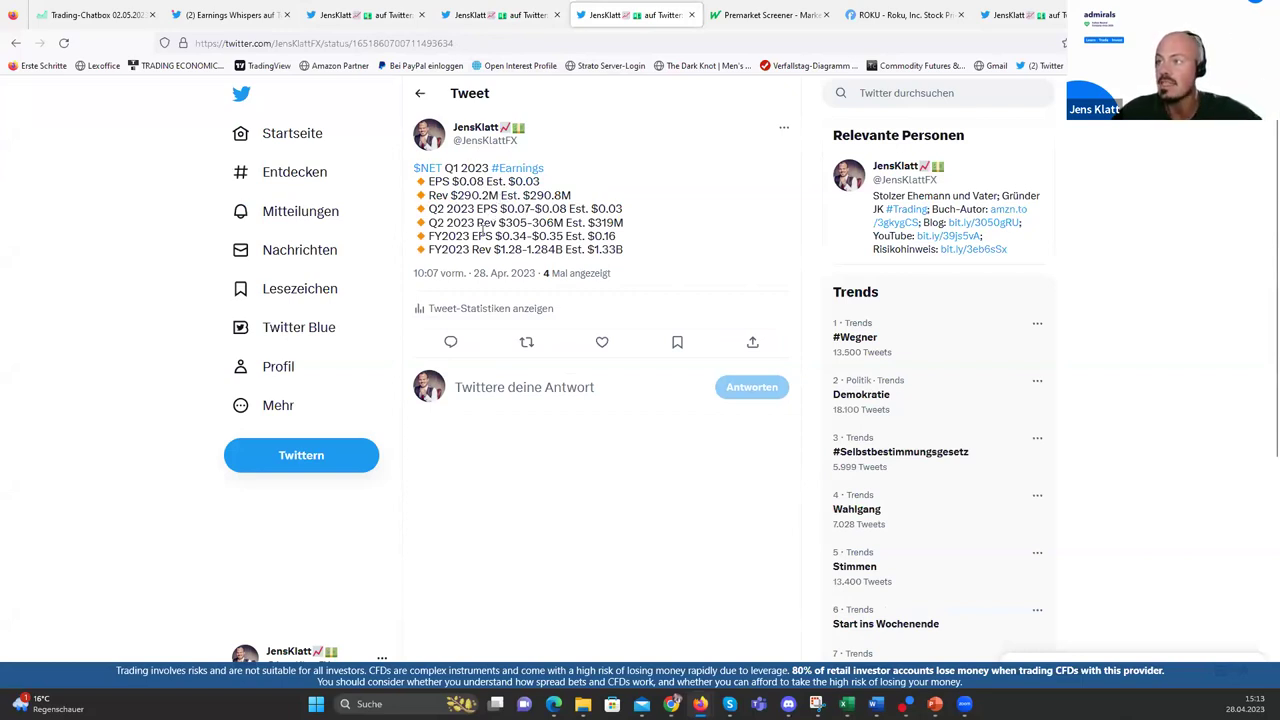
left_click_drag(477, 223, 568, 223)
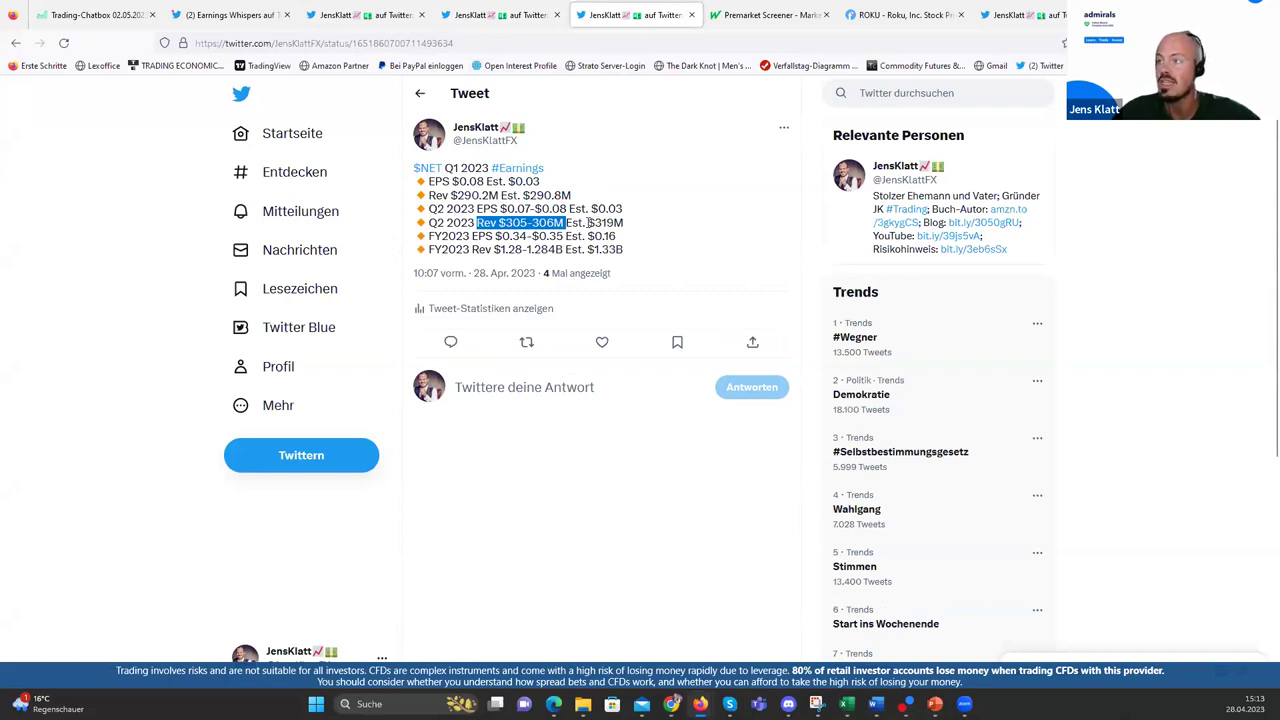
double_click(440, 249)
left_click(470, 249)
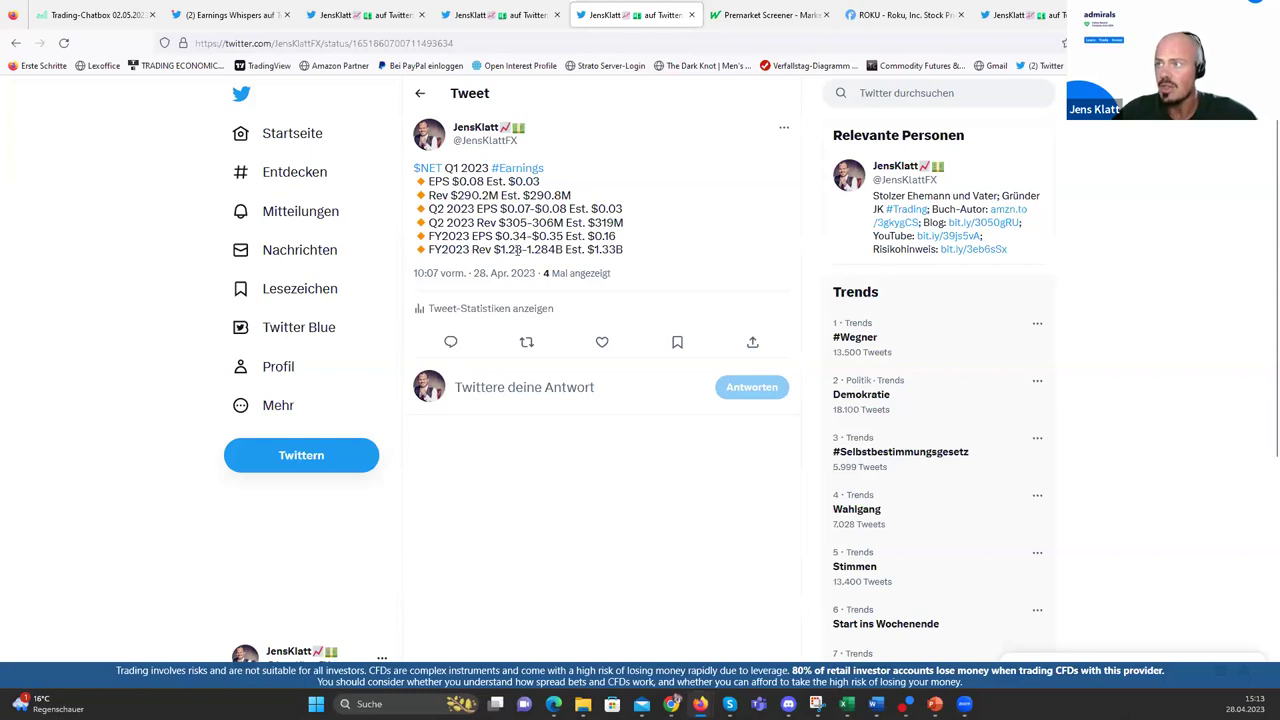
left_click_drag(470, 249, 564, 250)
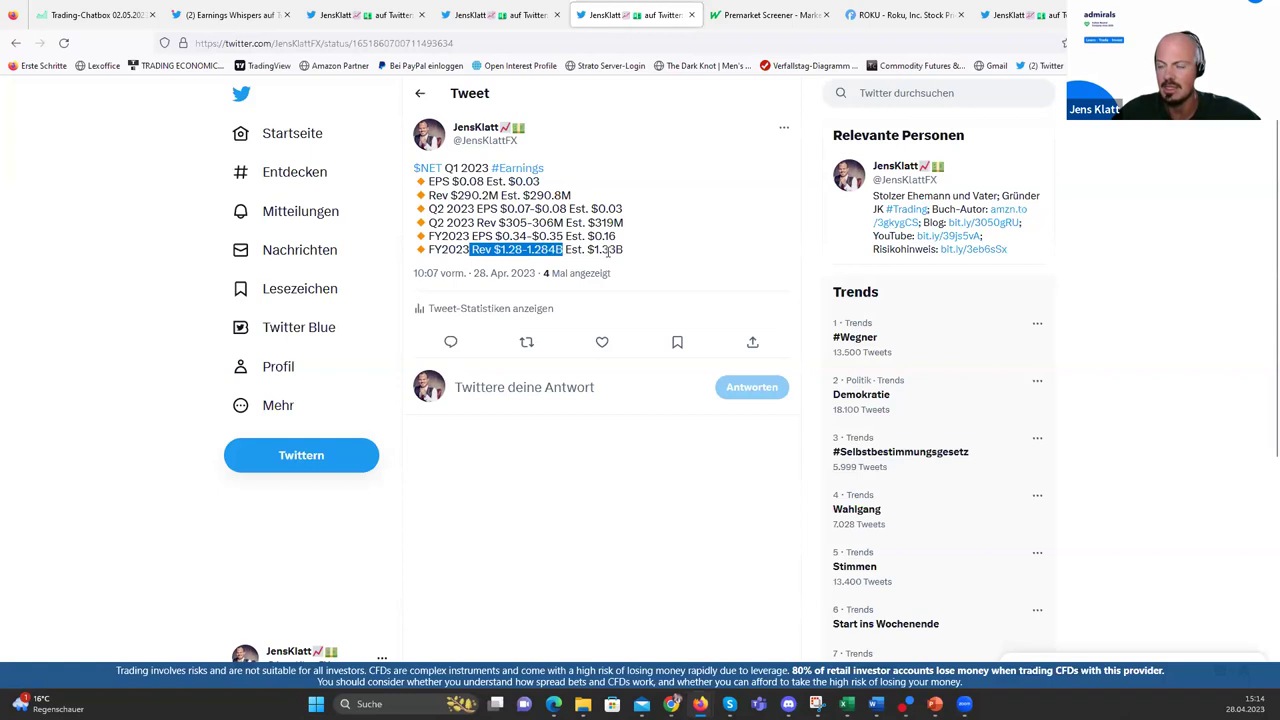
left_click(560, 251)
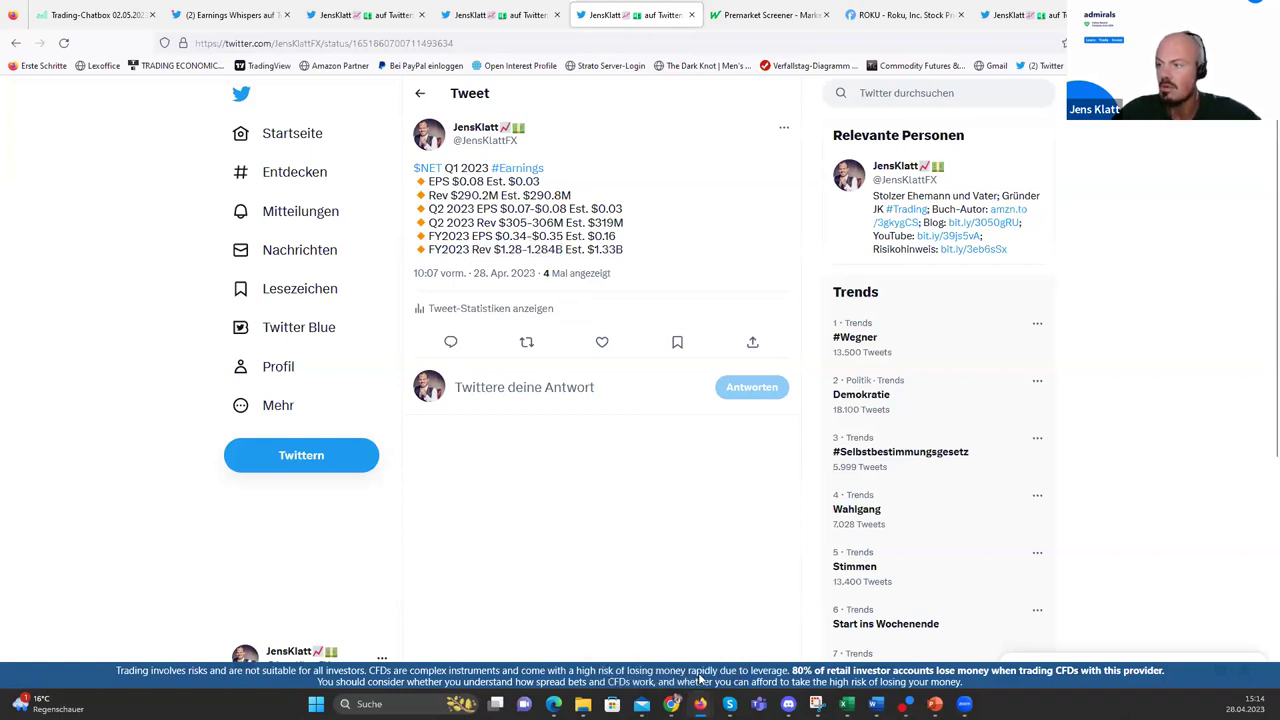
Bring up the TradingView NET chart and move its tab into the browser window holding the tweets and screeners
left_click(775, 615)
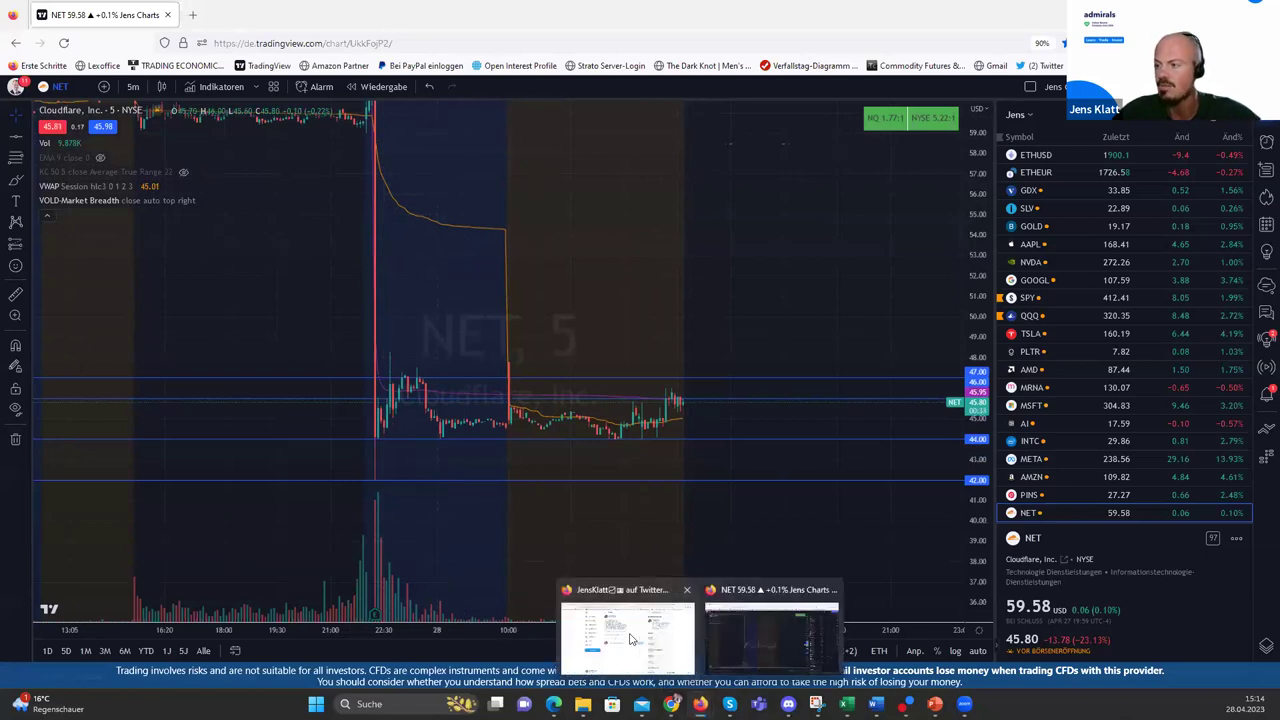
left_click(672, 700)
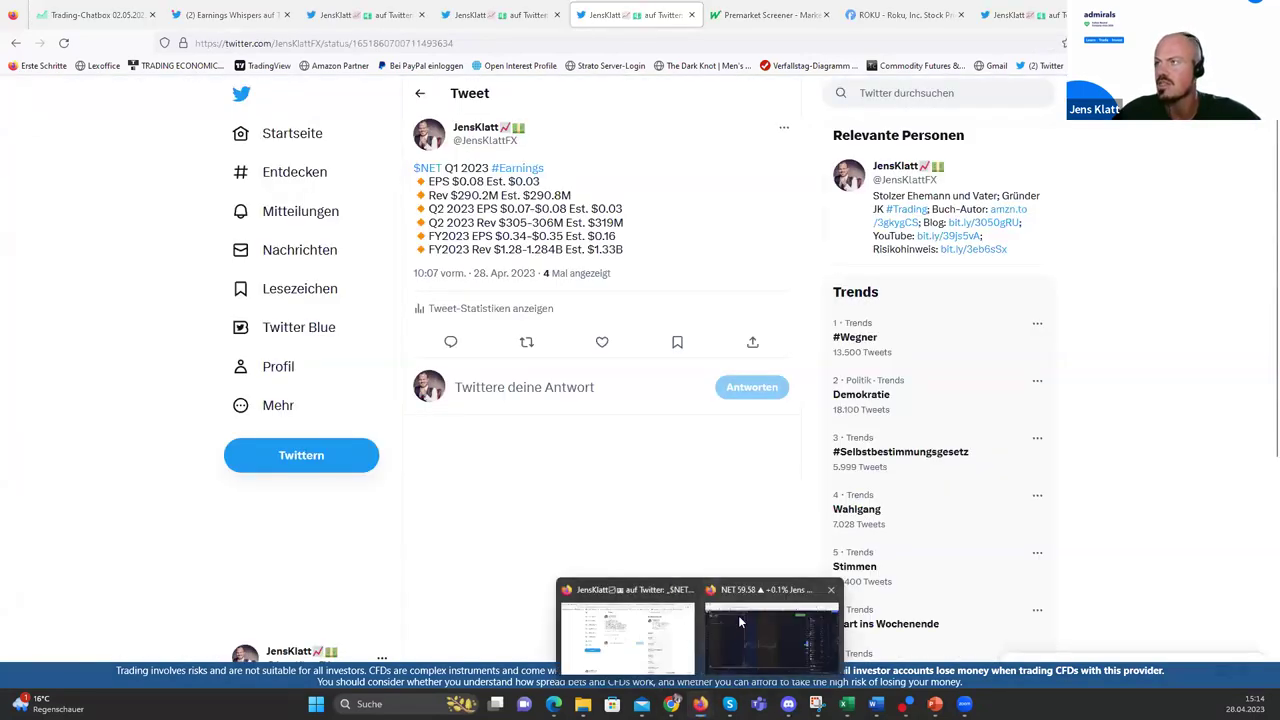
left_click(770, 630)
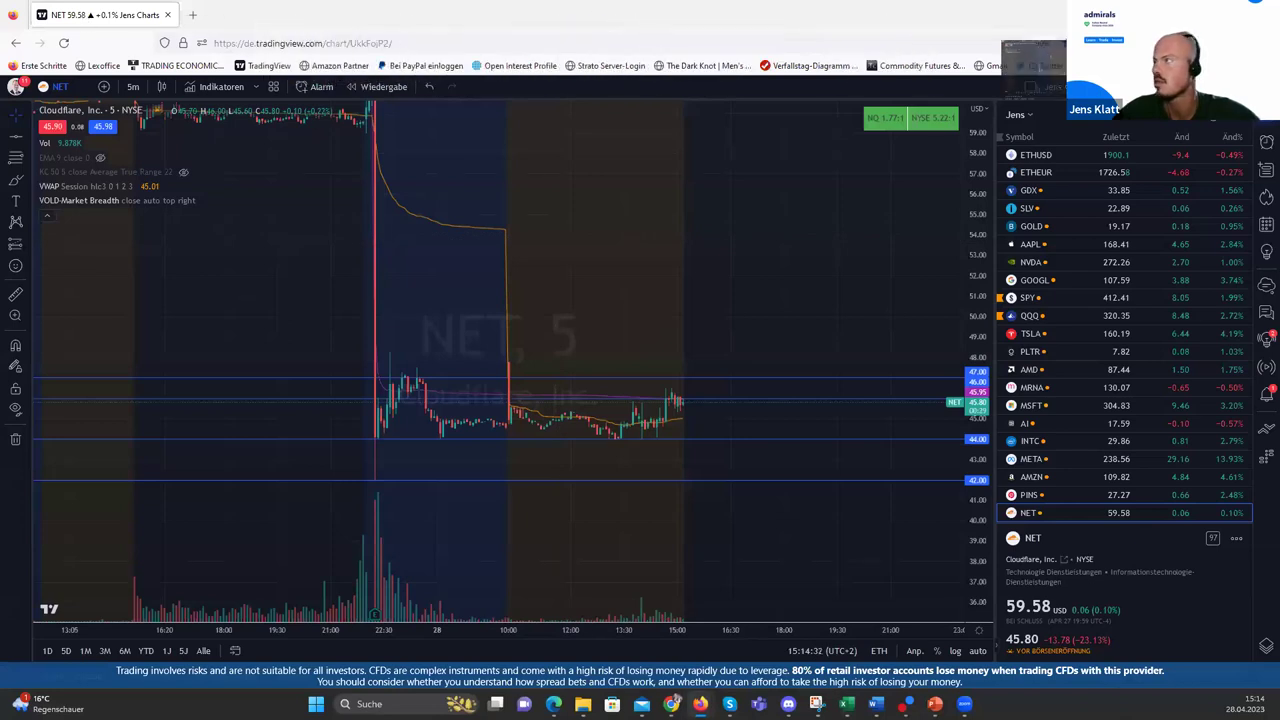
key("alt+Tab")
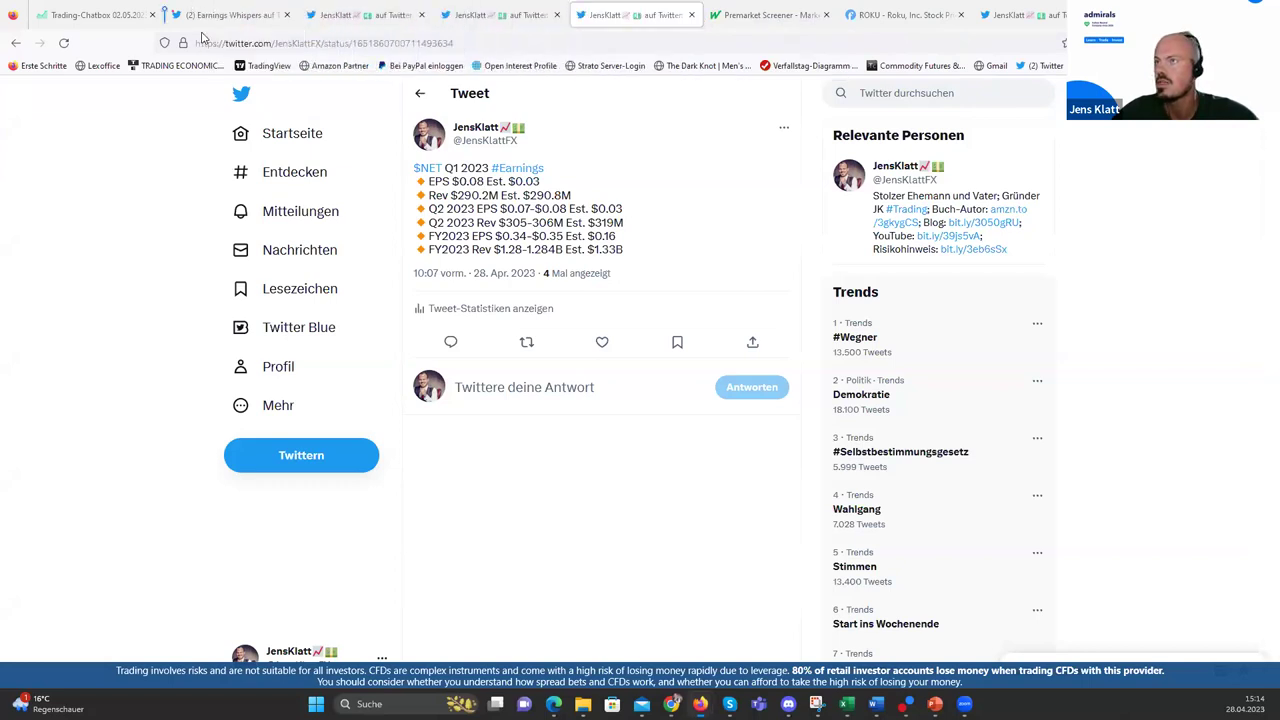
key("alt+Tab")
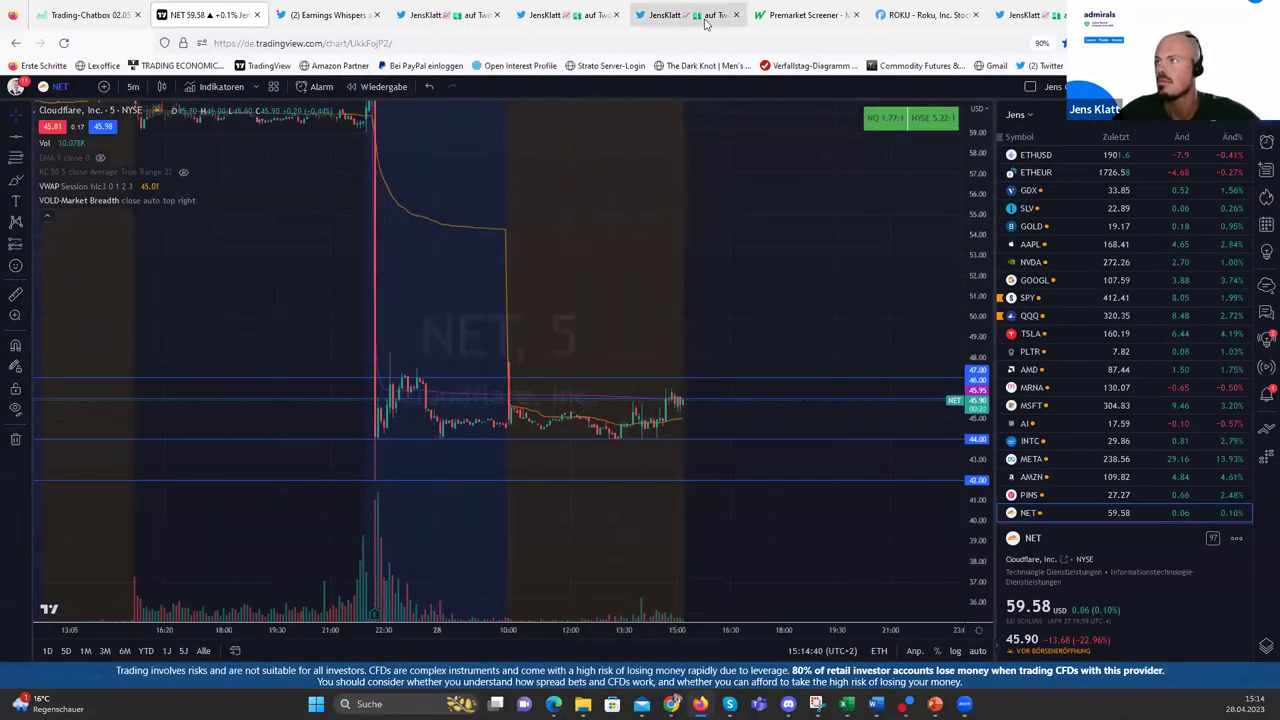
Reload the MarketWatch Premarket Screener, highlight its web address, and examine the Leaders and Laggards tables
key("ctrl+7")
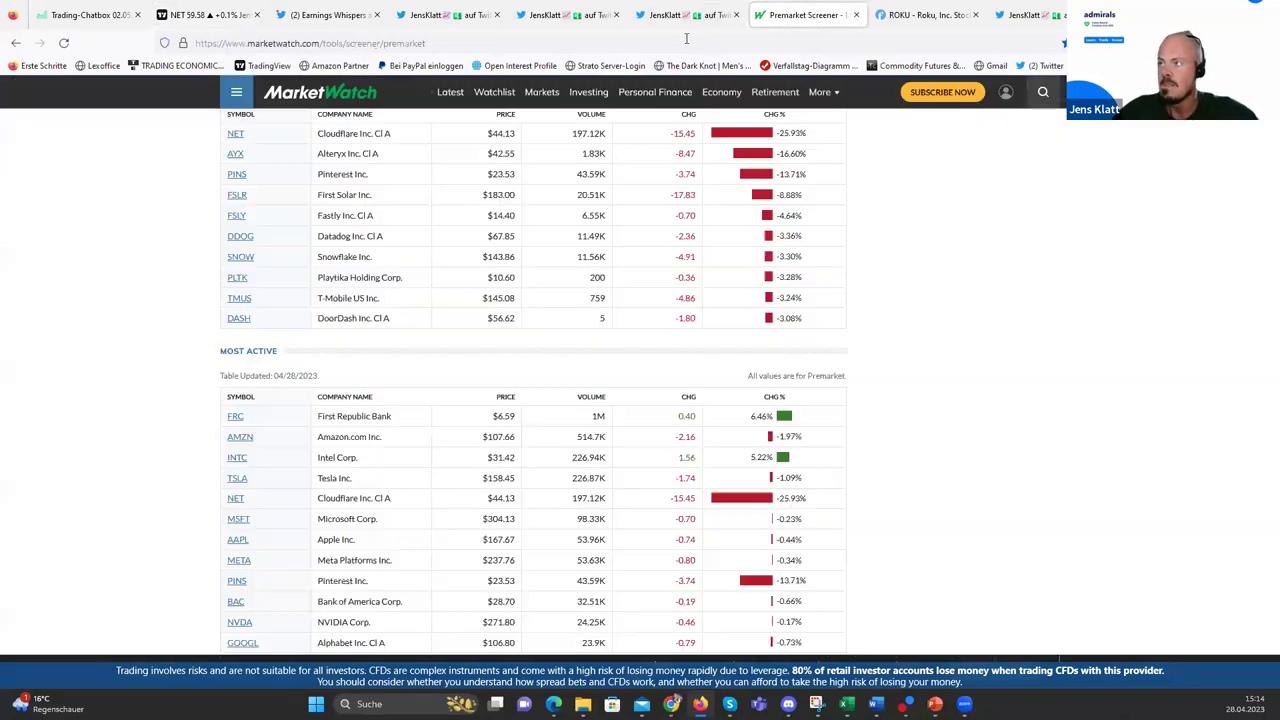
left_click(686, 40)
key("Return")
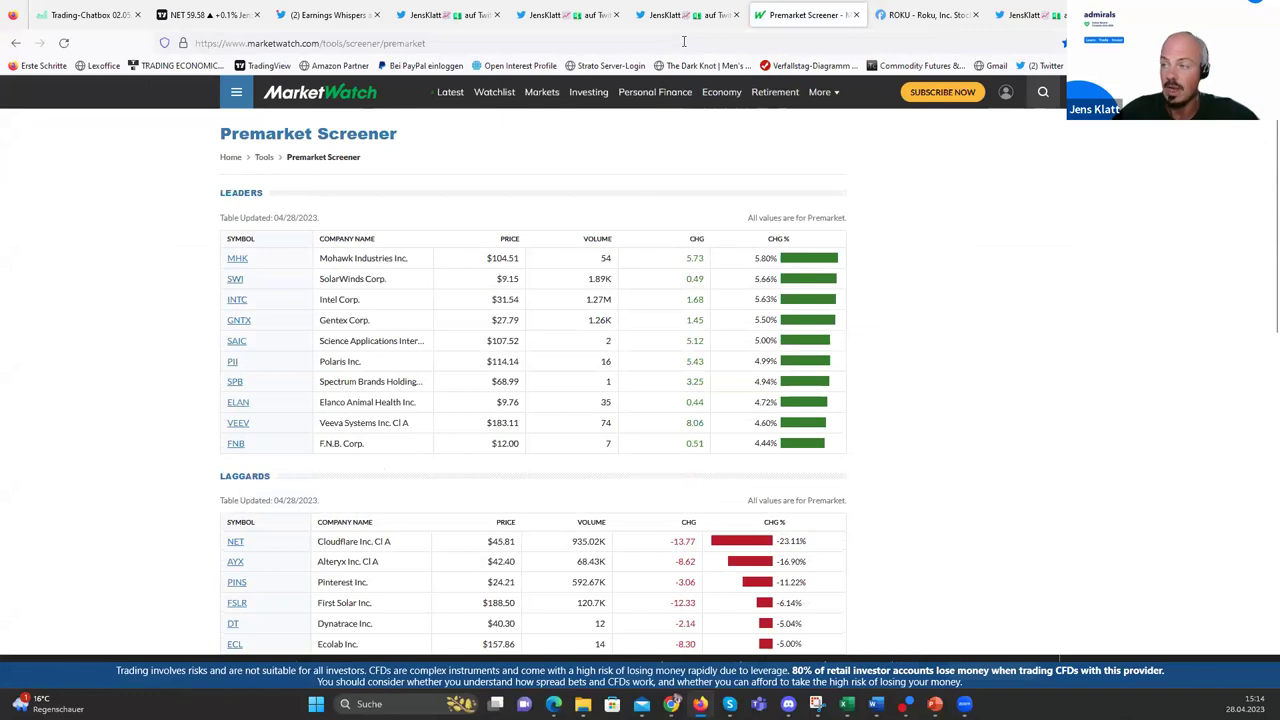
left_click(454, 40)
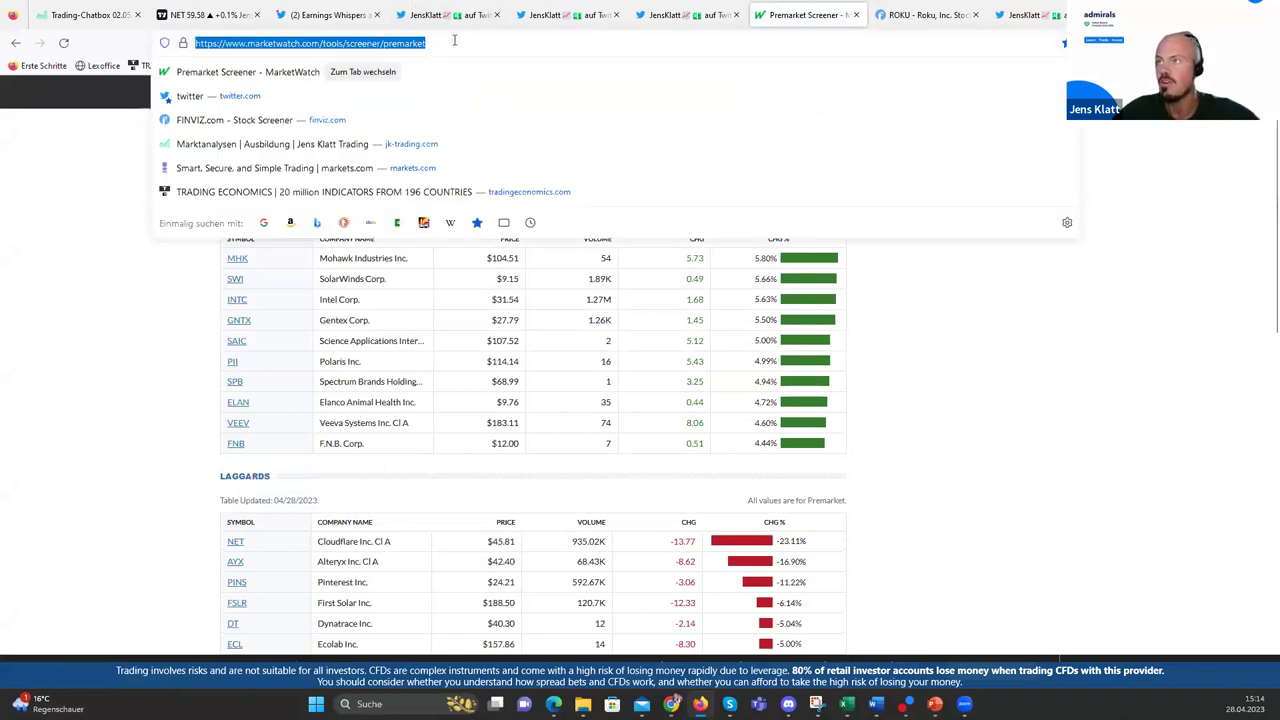
left_click(100, 229)
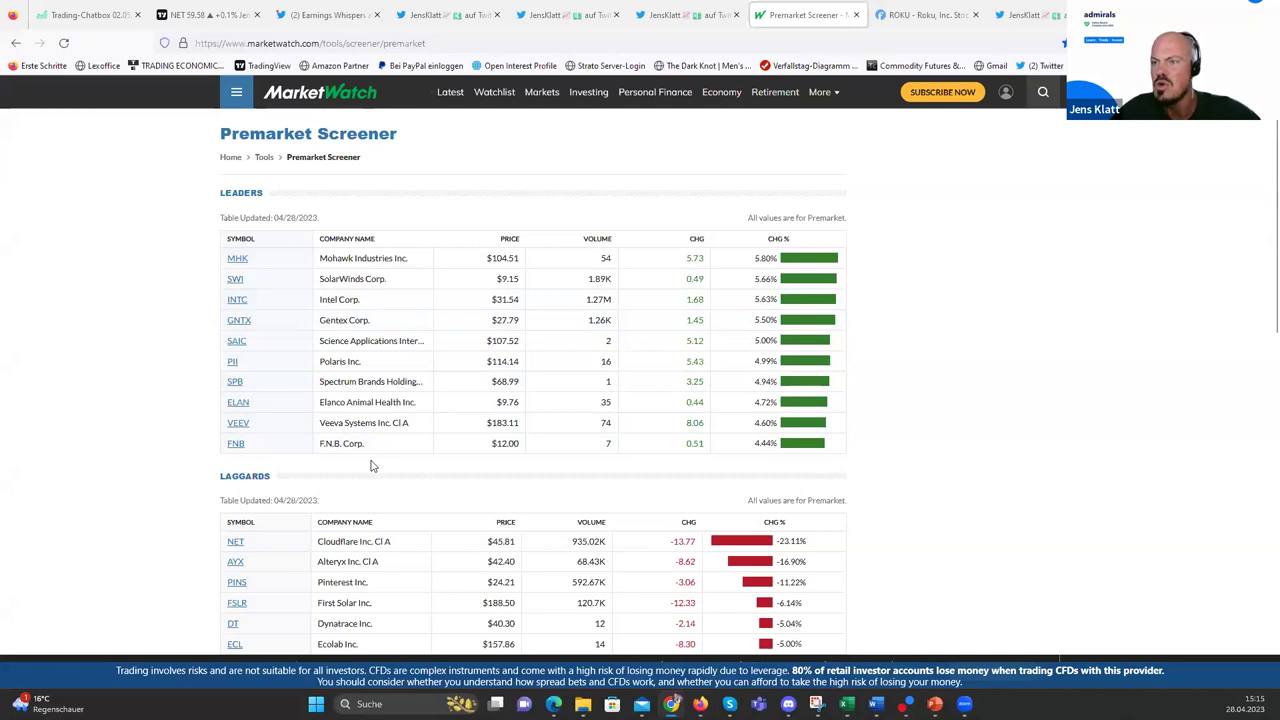
scroll(148, 398, "down", 1)
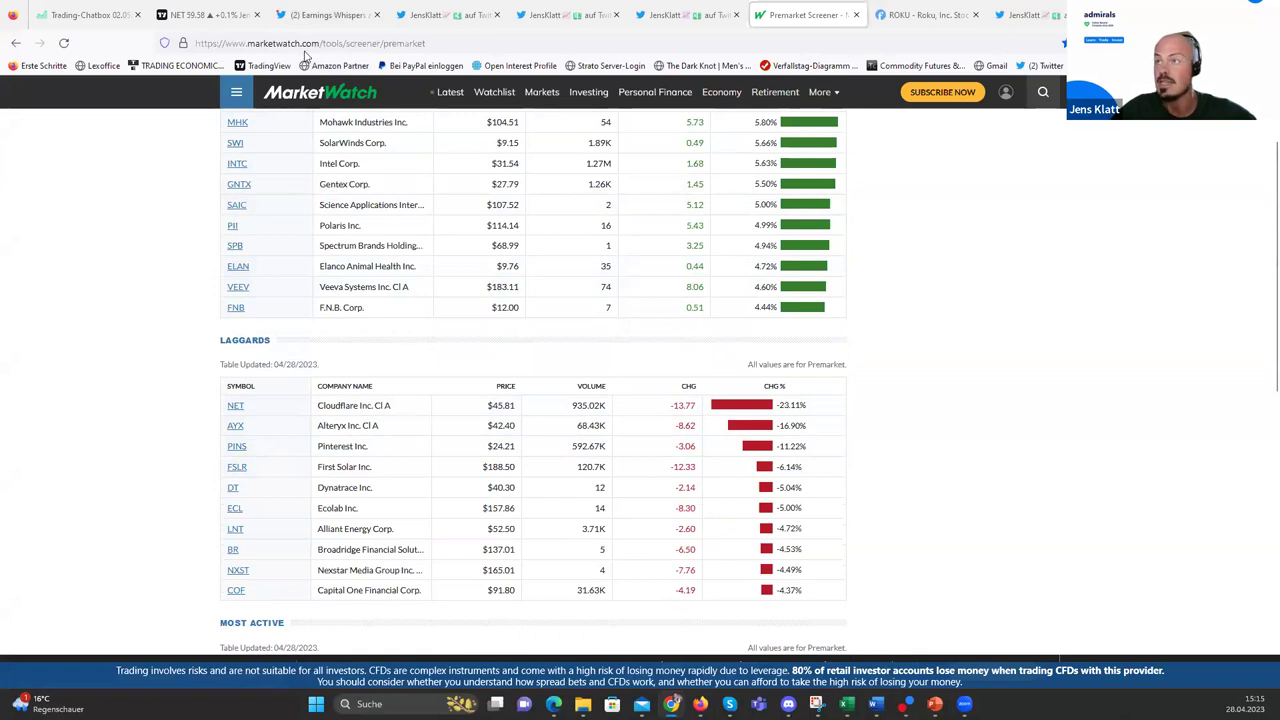
Open the Earnings Whispers tweet and enlarge its earnings calendar for the week of April 24, 2023
left_click(338, 12)
left_click(582, 397)
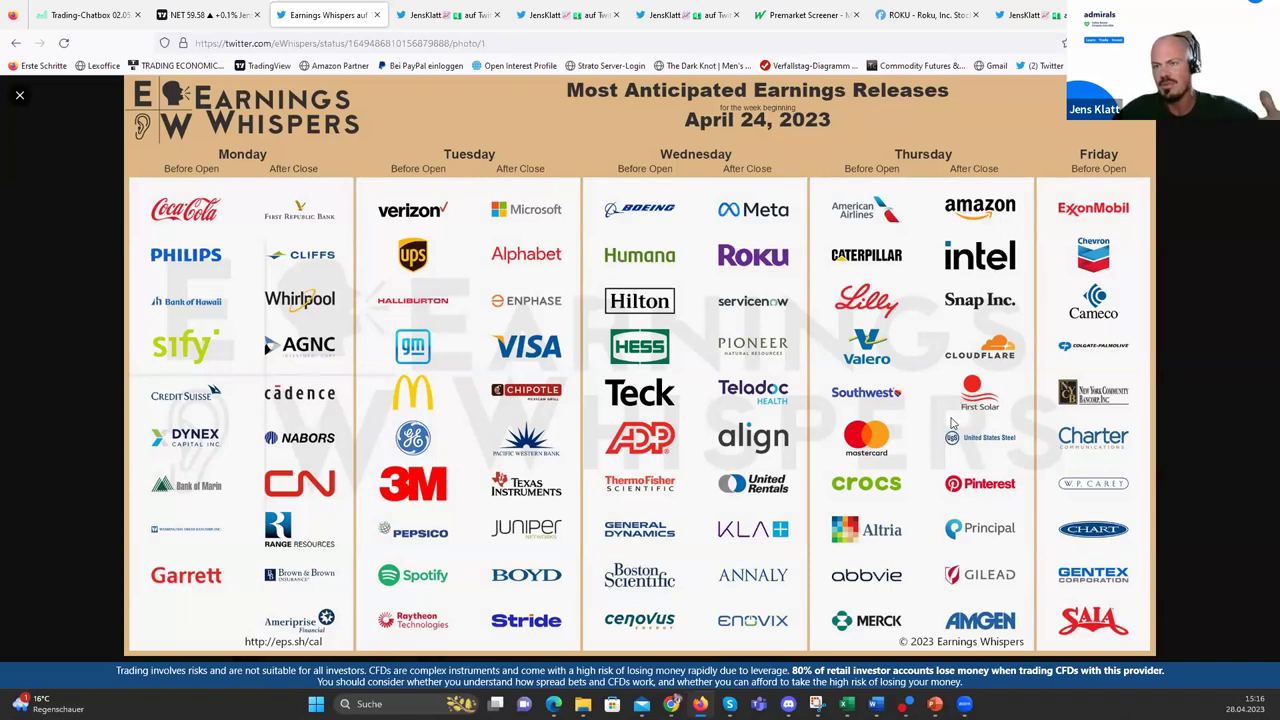
Return to the MarketWatch Premarket Screener, examine its Leaders and Laggards tables, and reload the page for fresh data
left_click(805, 15)
scroll(510, 434, "up", 2)
scroll(500, 436, "down", 1)
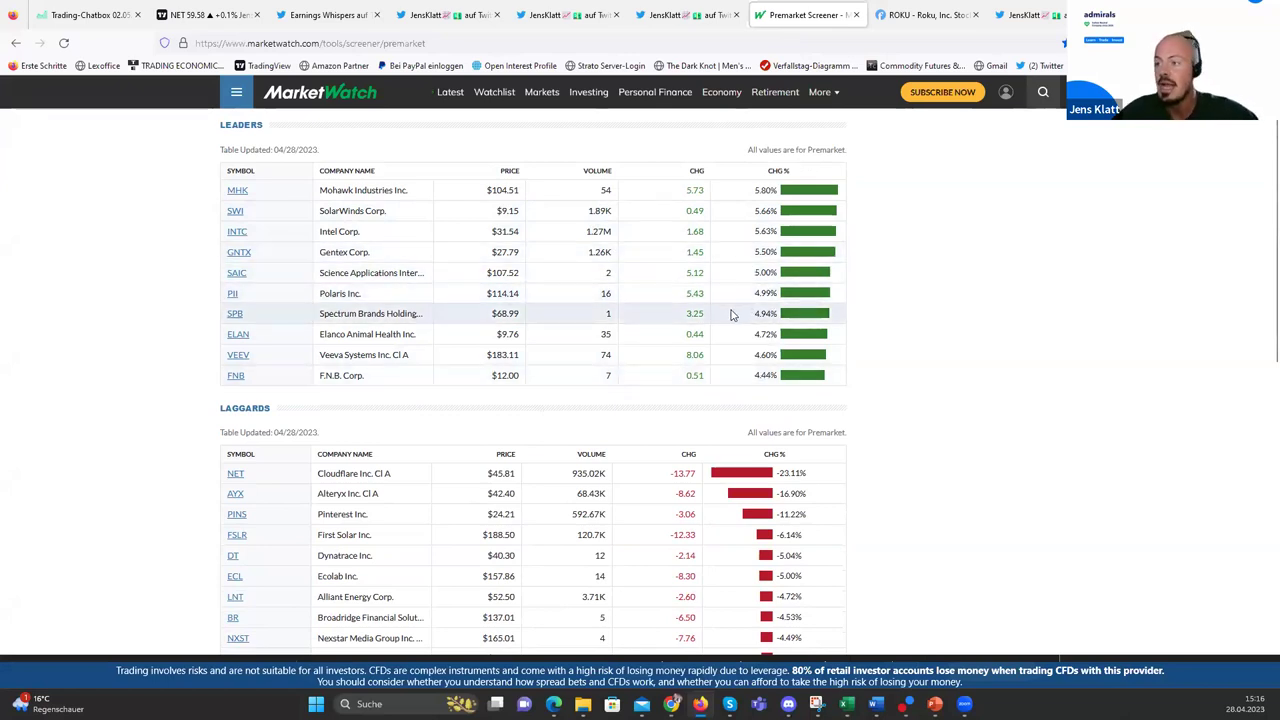
scroll(731, 315, "down", 2)
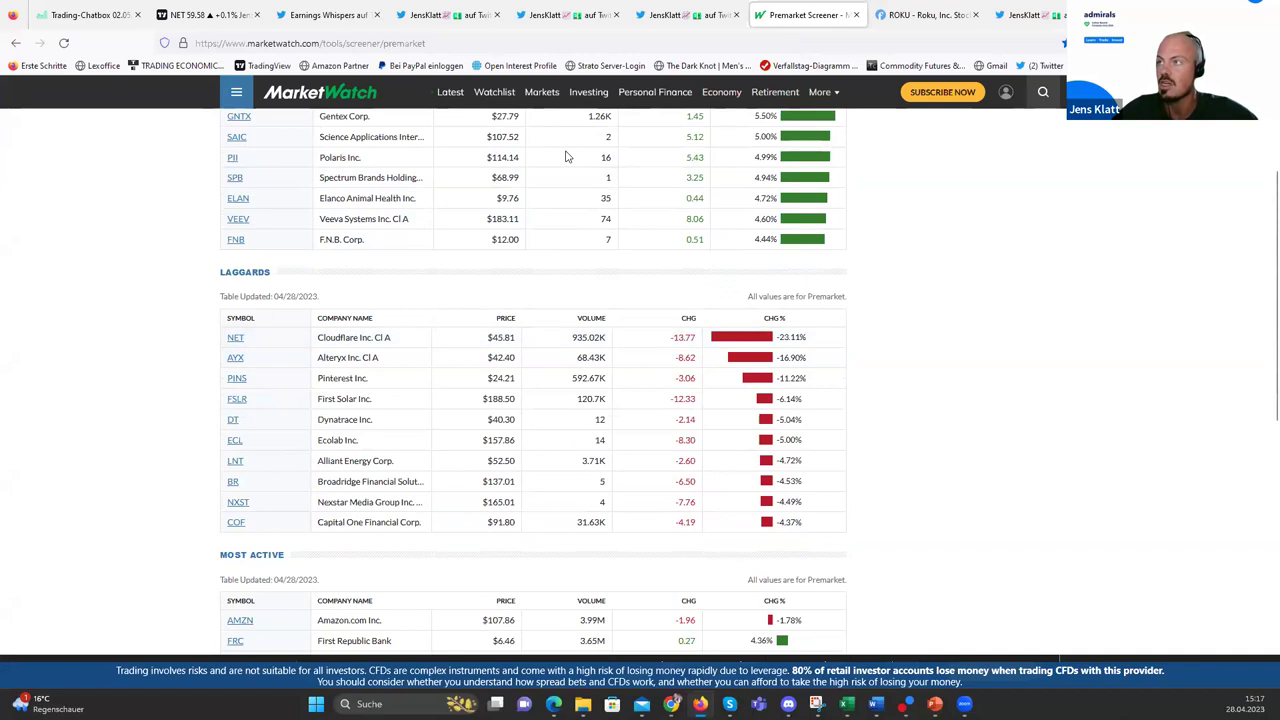
left_click(557, 42)
key("Return")
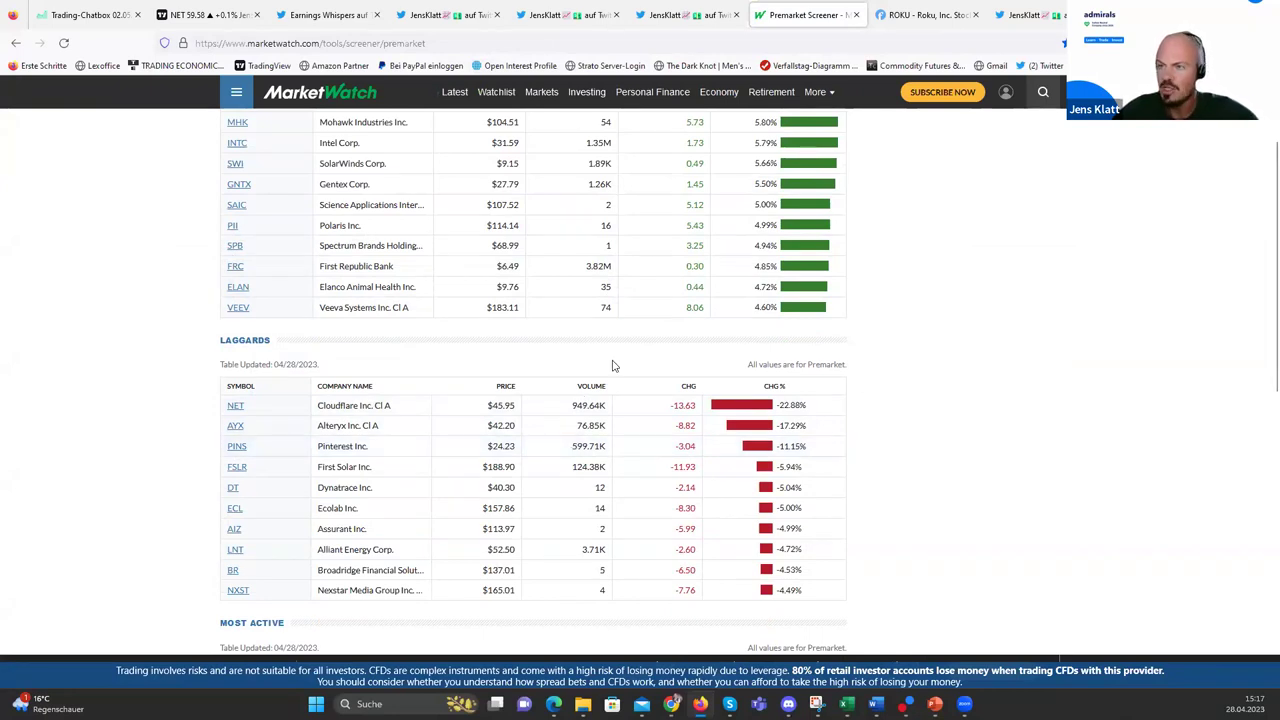
Go from the ROKU quote page to the Finviz home page and highlight its web address
left_click(925, 14)
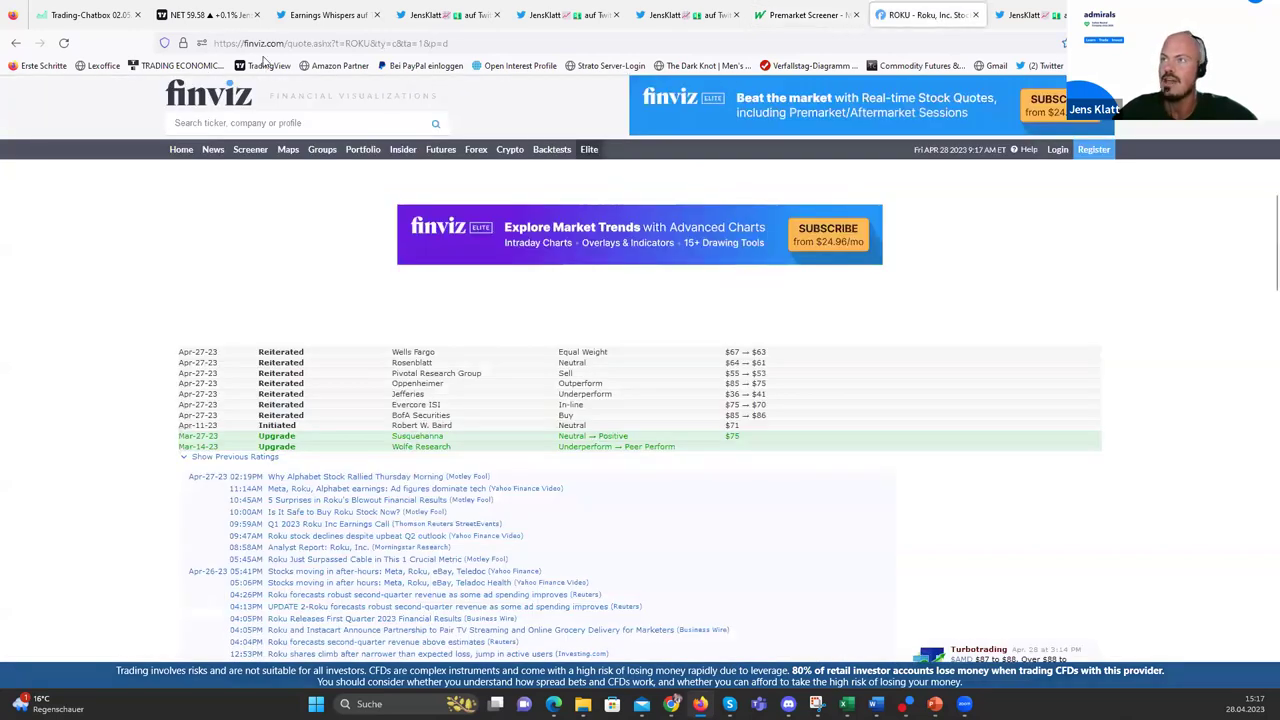
left_click(240, 94)
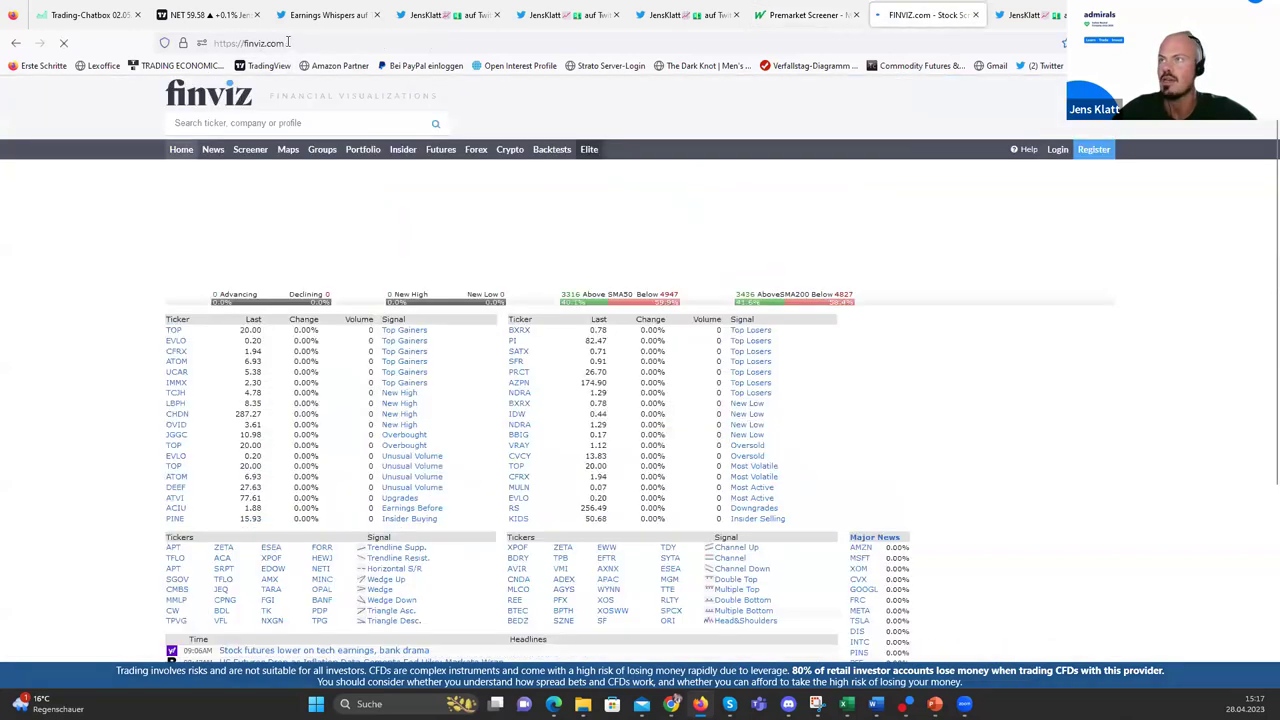
left_click(288, 42)
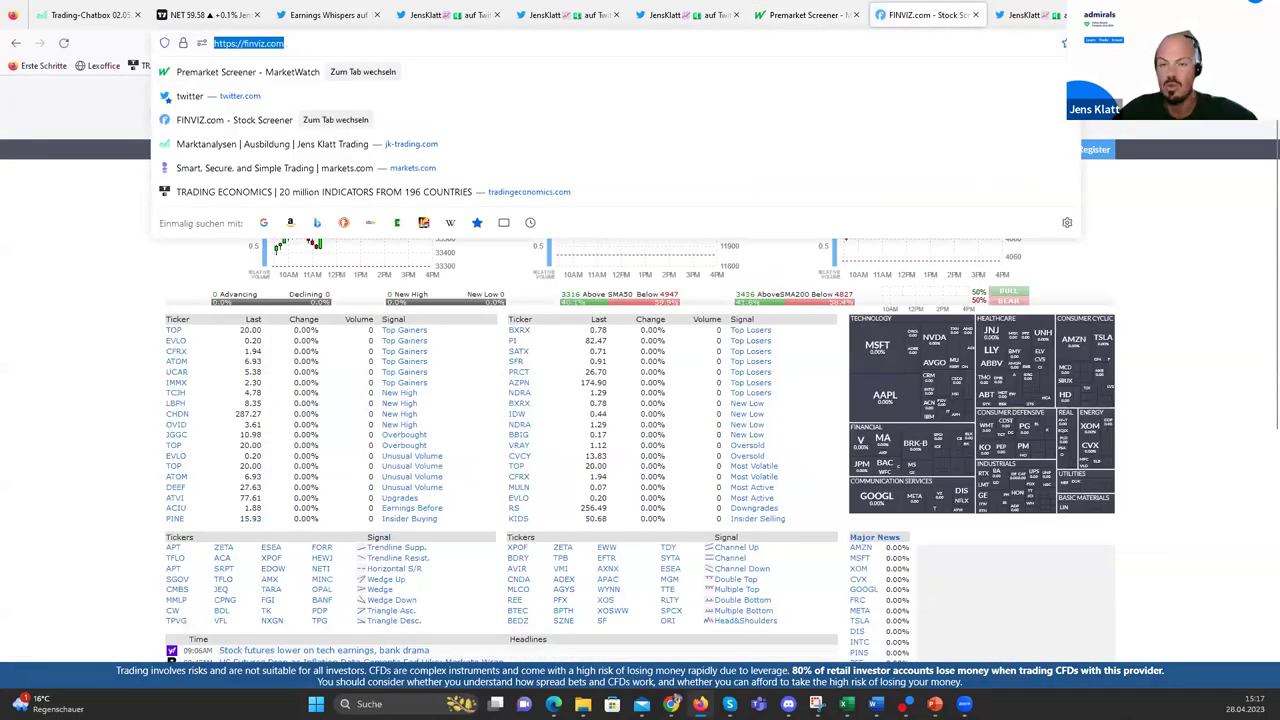
Look up the ticker NET on Finviz and bring Cloudflare's key statistics table into view
key("Escape")
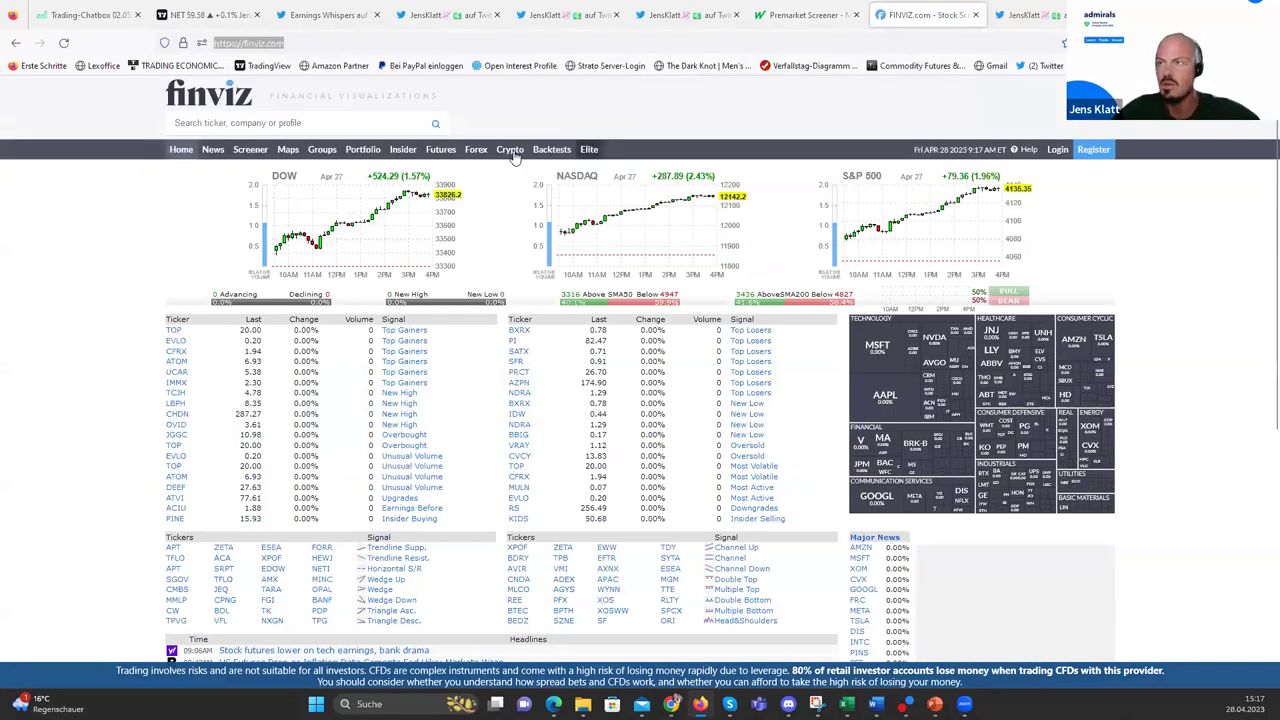
left_click(205, 124)
type("net")
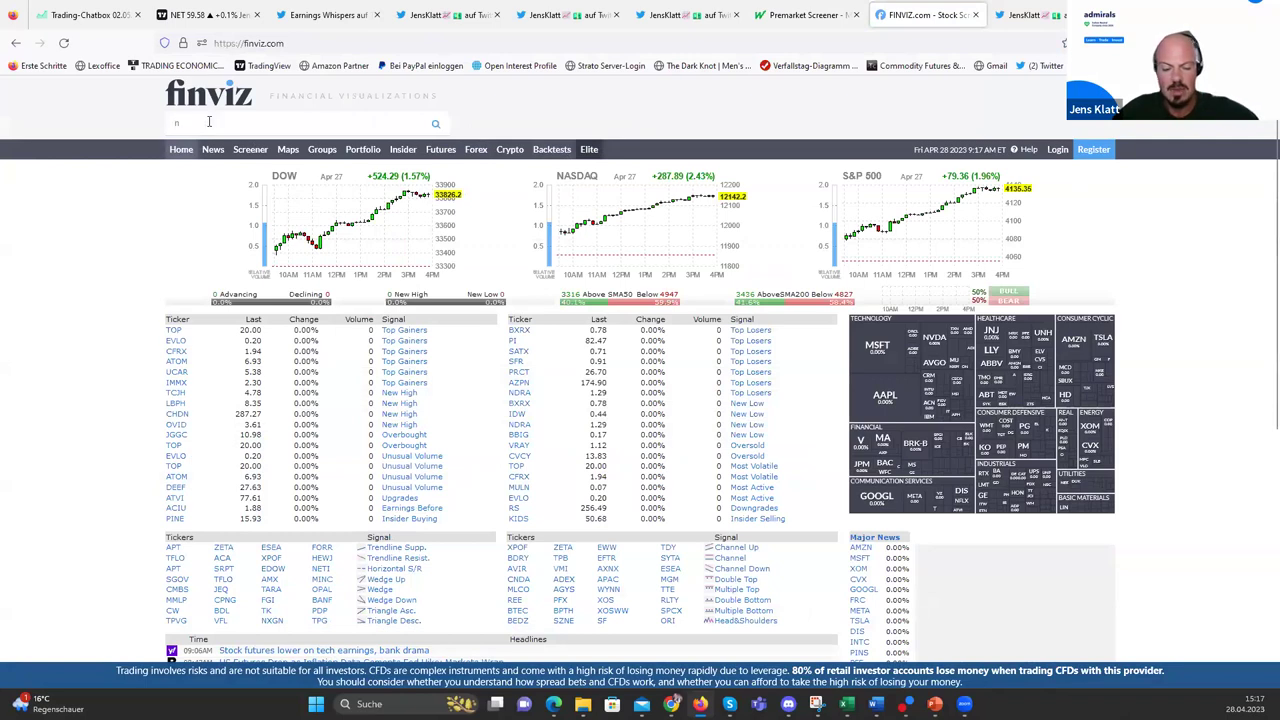
left_click(205, 148)
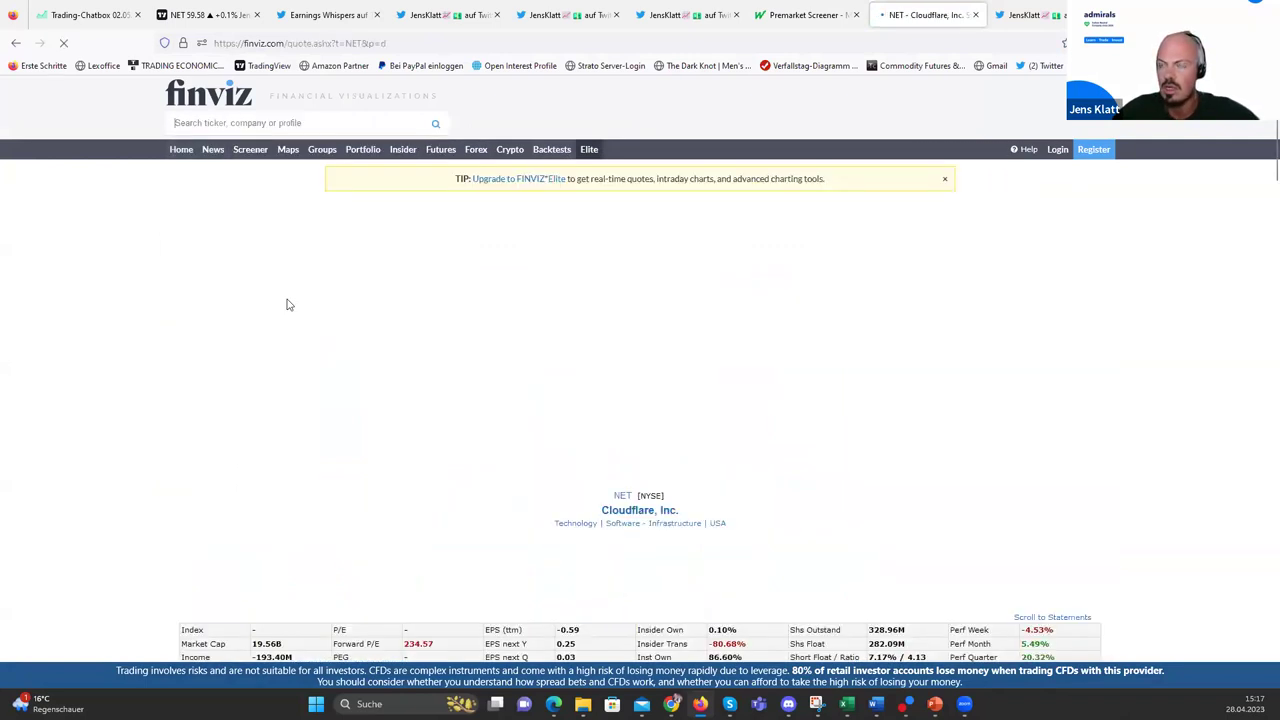
scroll(313, 395, "down", 3)
scroll(313, 395, "down", 1)
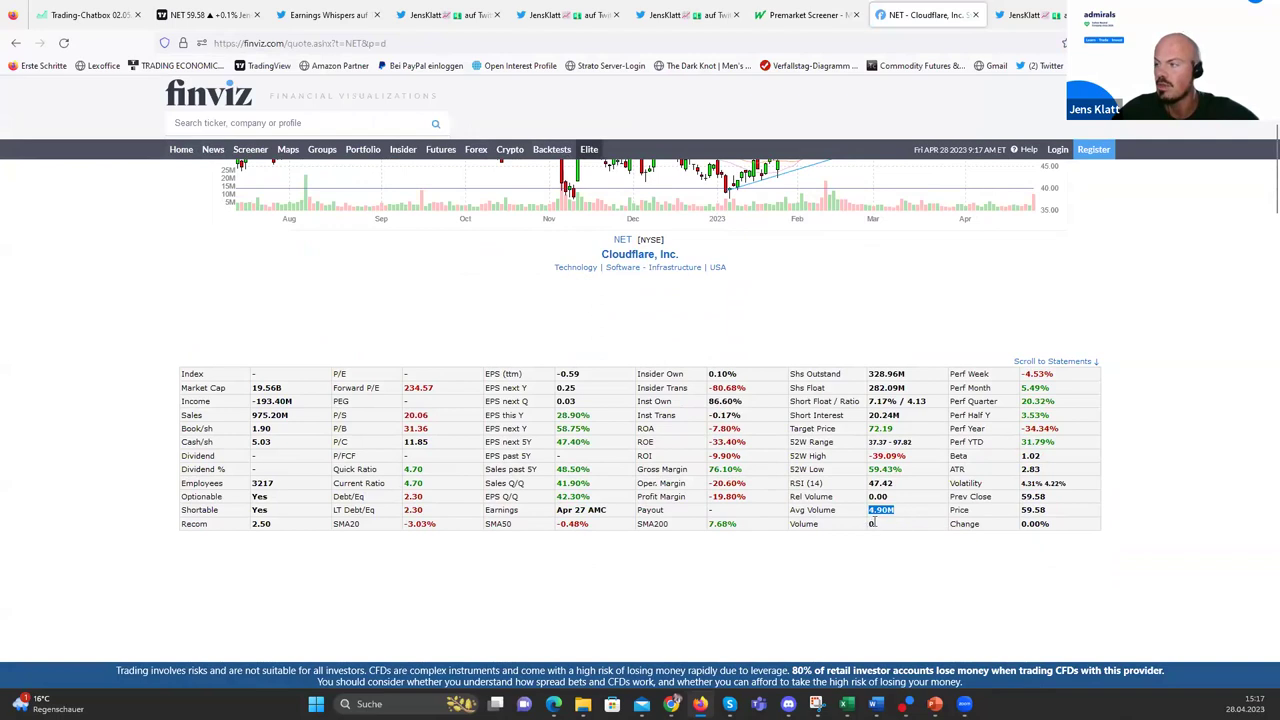
Examine Cloudflare's Volume, Avg Volume and Inst Own figures in the statistics table, highlighting the average volume
double_click(869, 528)
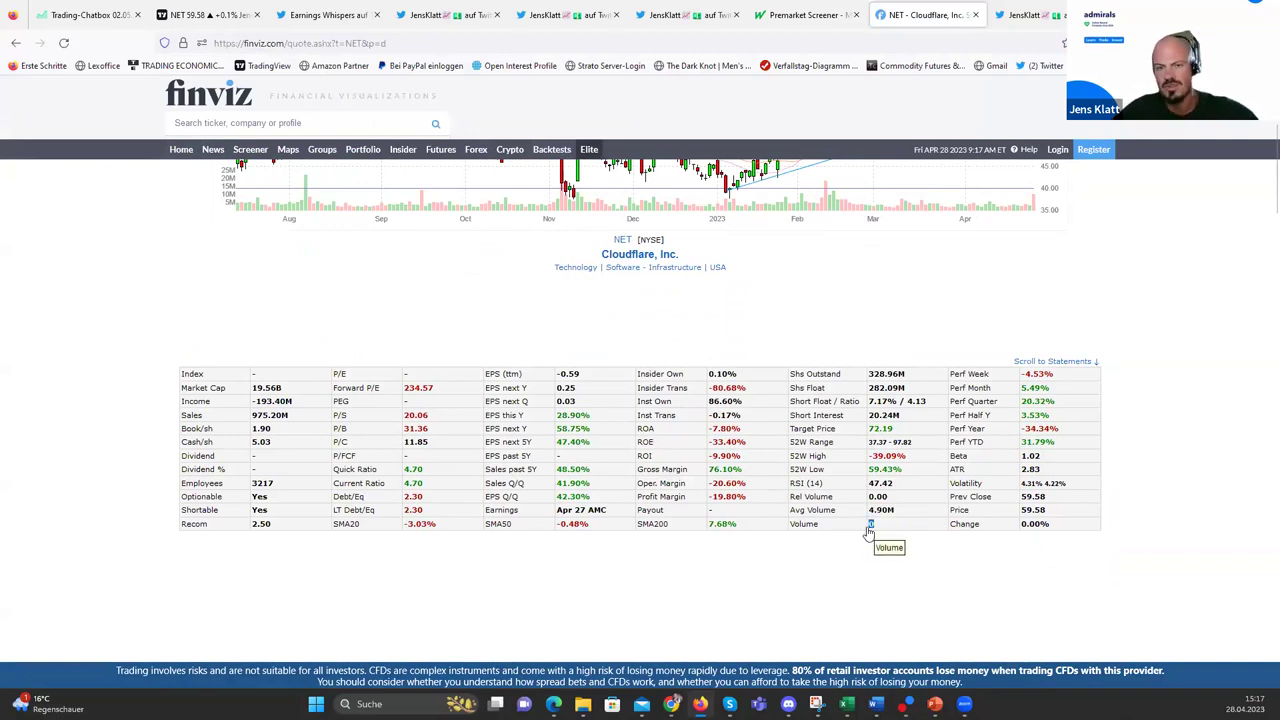
left_click(871, 522)
double_click(880, 510)
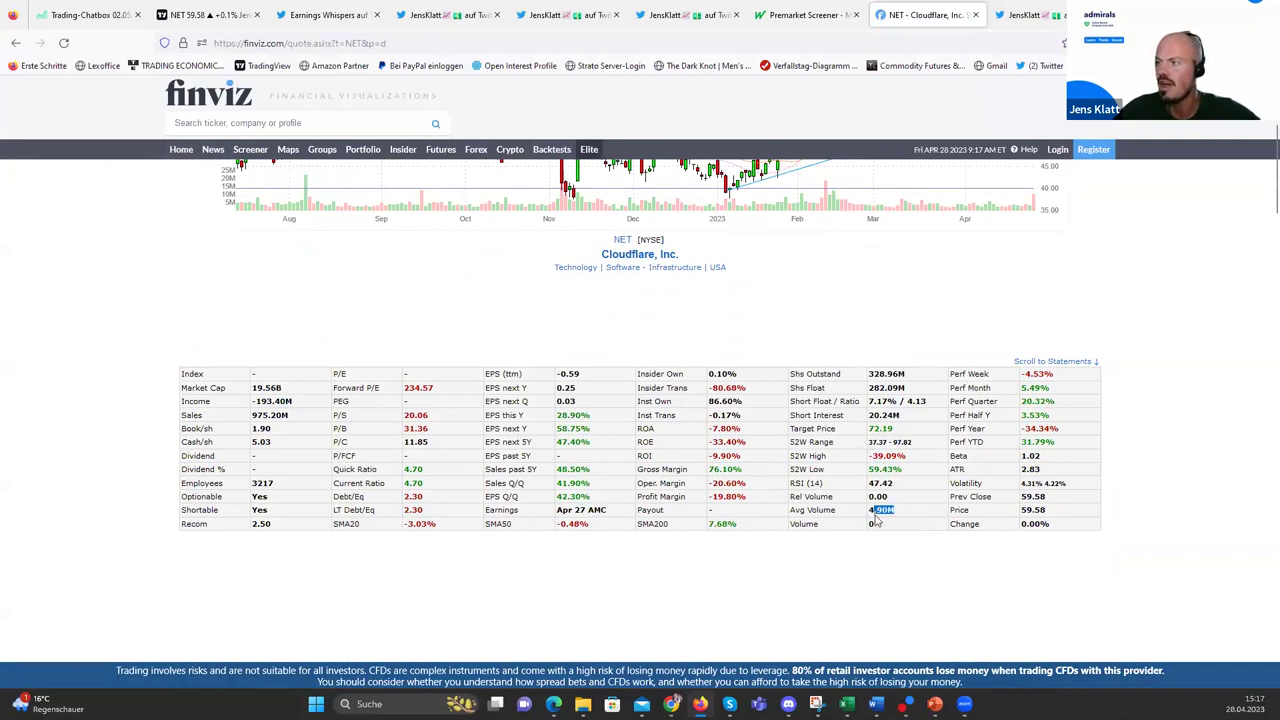
left_click(868, 535)
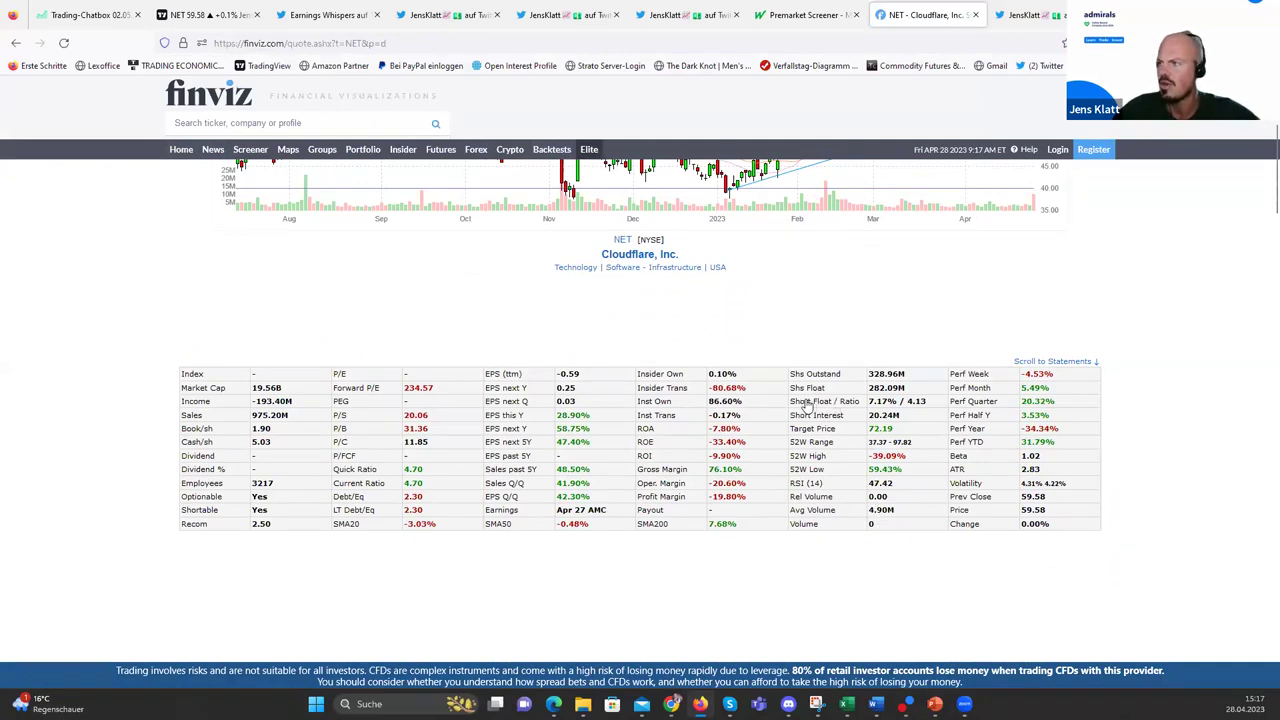
double_click(725, 401)
double_click(890, 511)
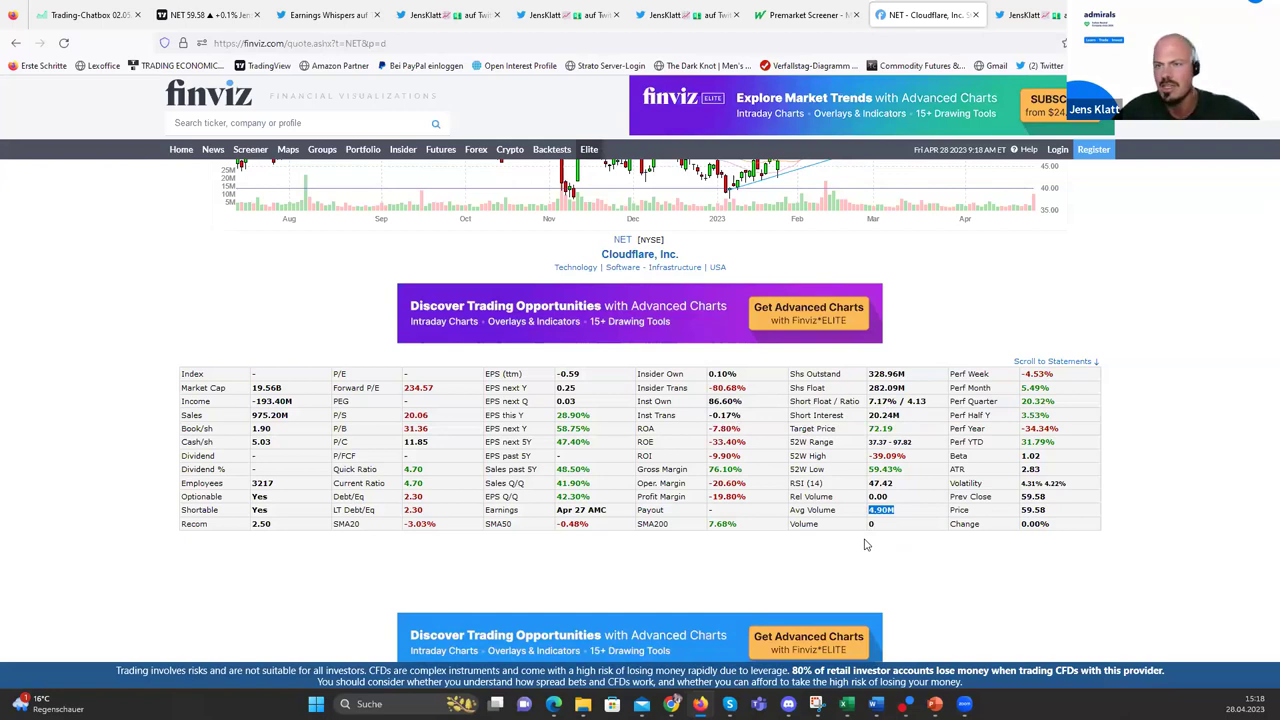
left_click(891, 510)
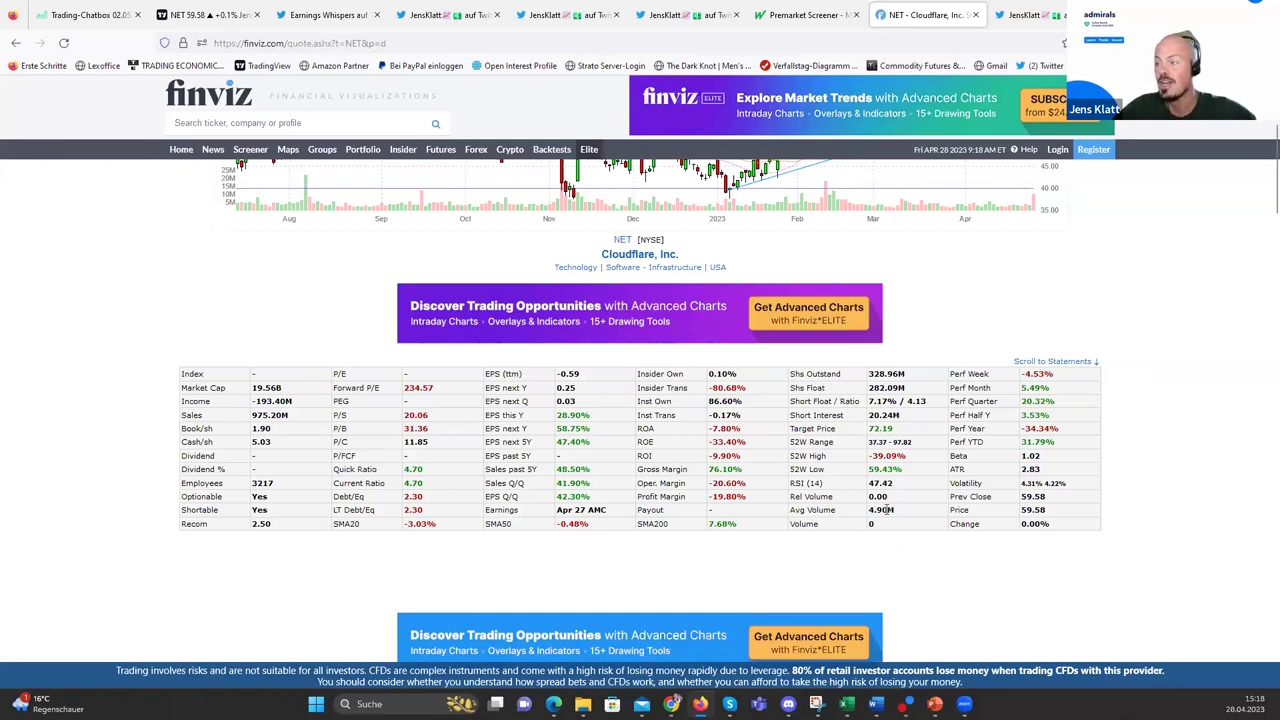
left_click_drag(900, 520, 874, 510)
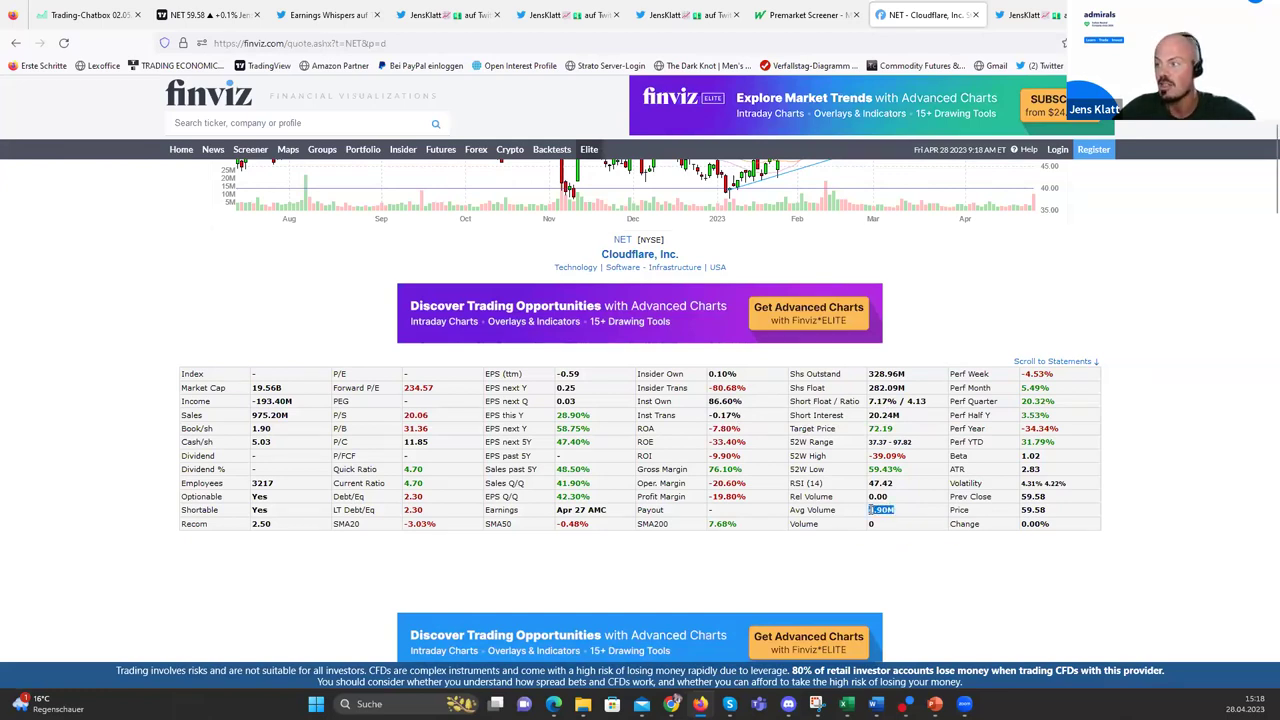
left_click(879, 509)
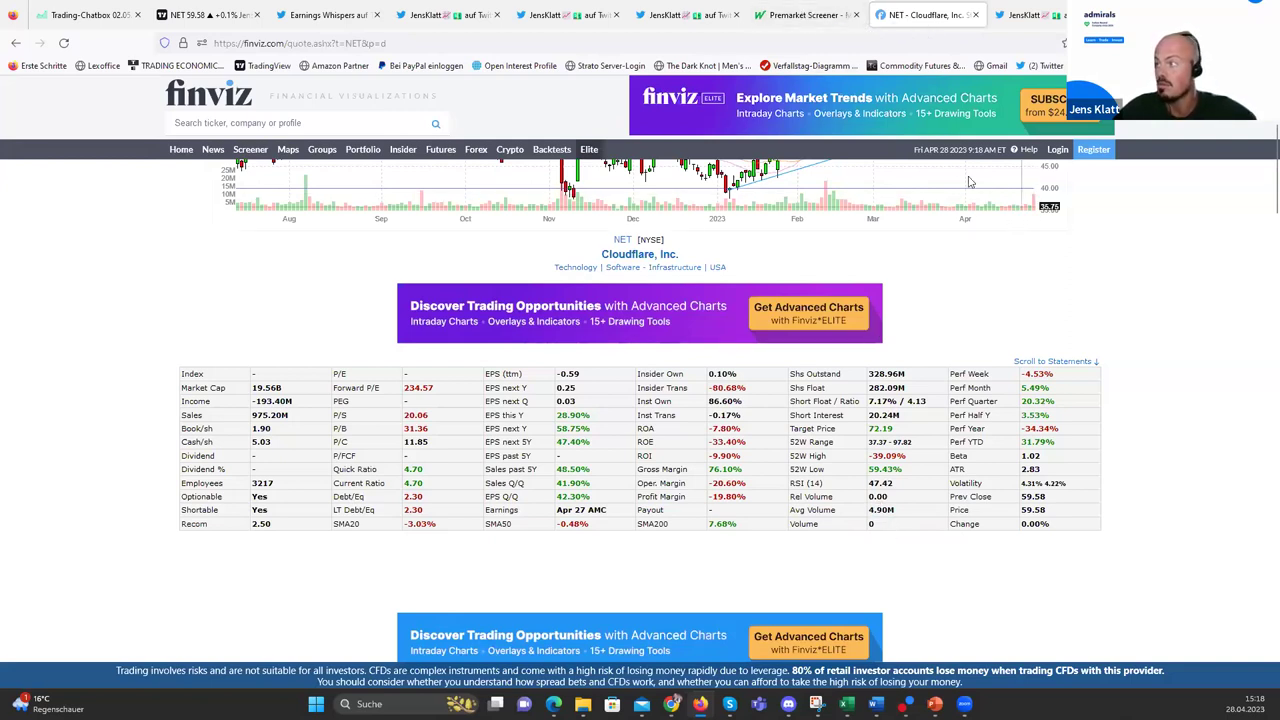
Return to the MarketWatch Premarket Screener and highlight Amazon's volume and percentage change in the Most Active table
left_click(805, 14)
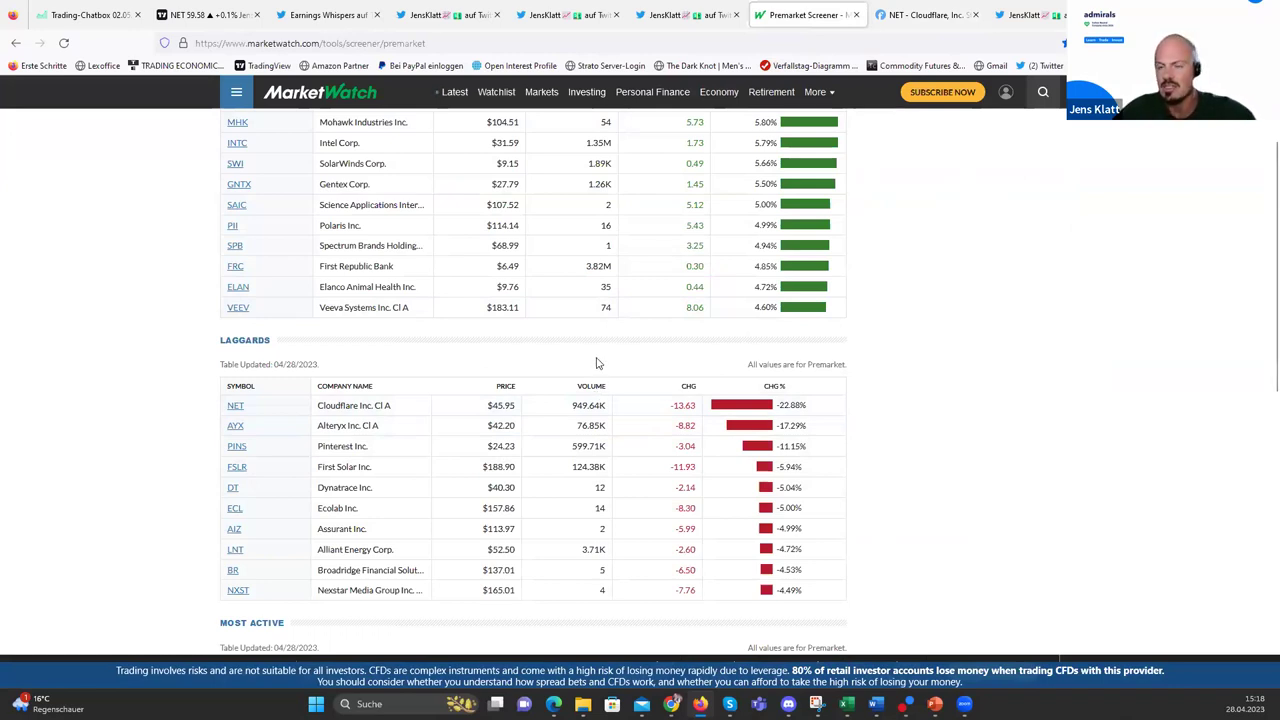
scroll(590, 330, "down", 3)
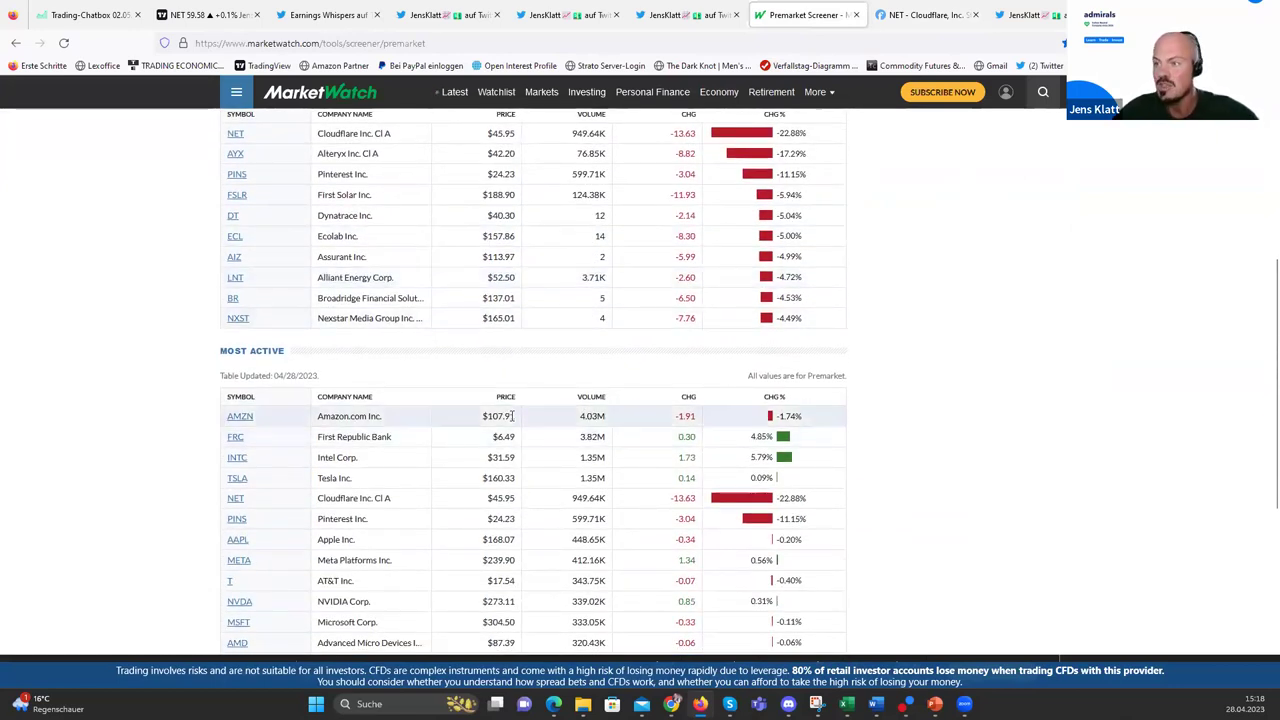
double_click(594, 416)
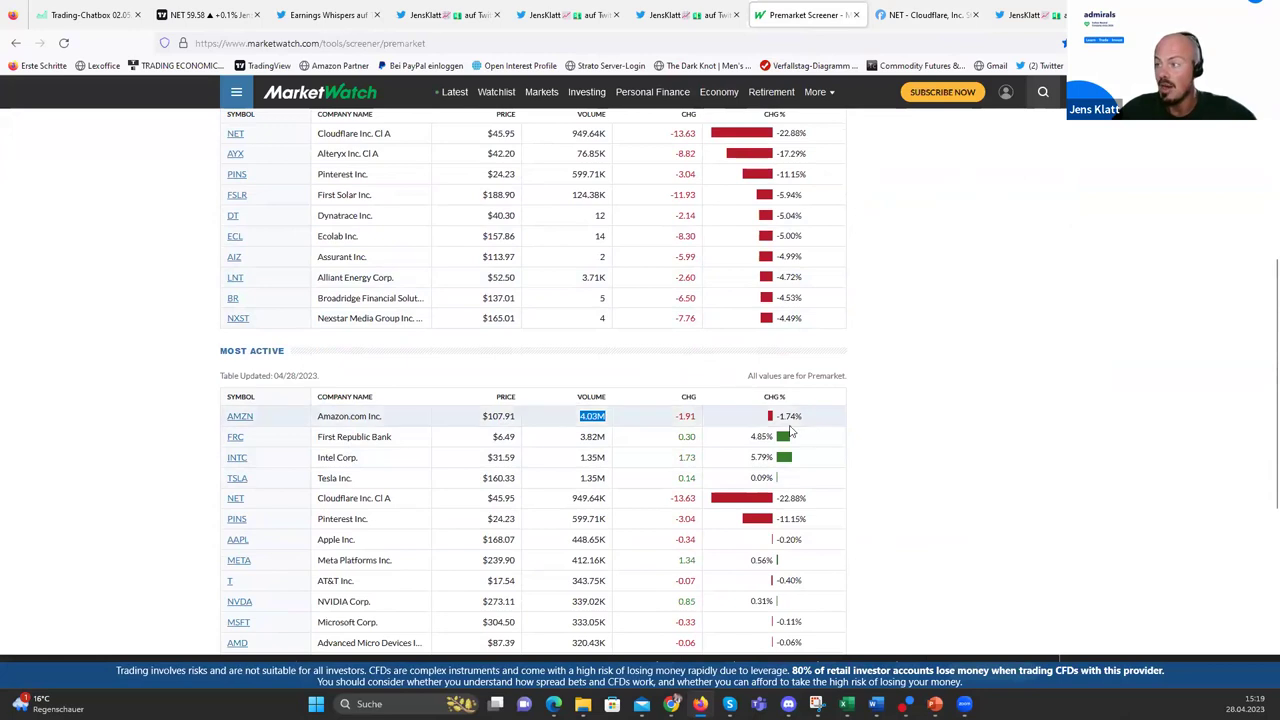
left_click_drag(779, 418, 816, 423)
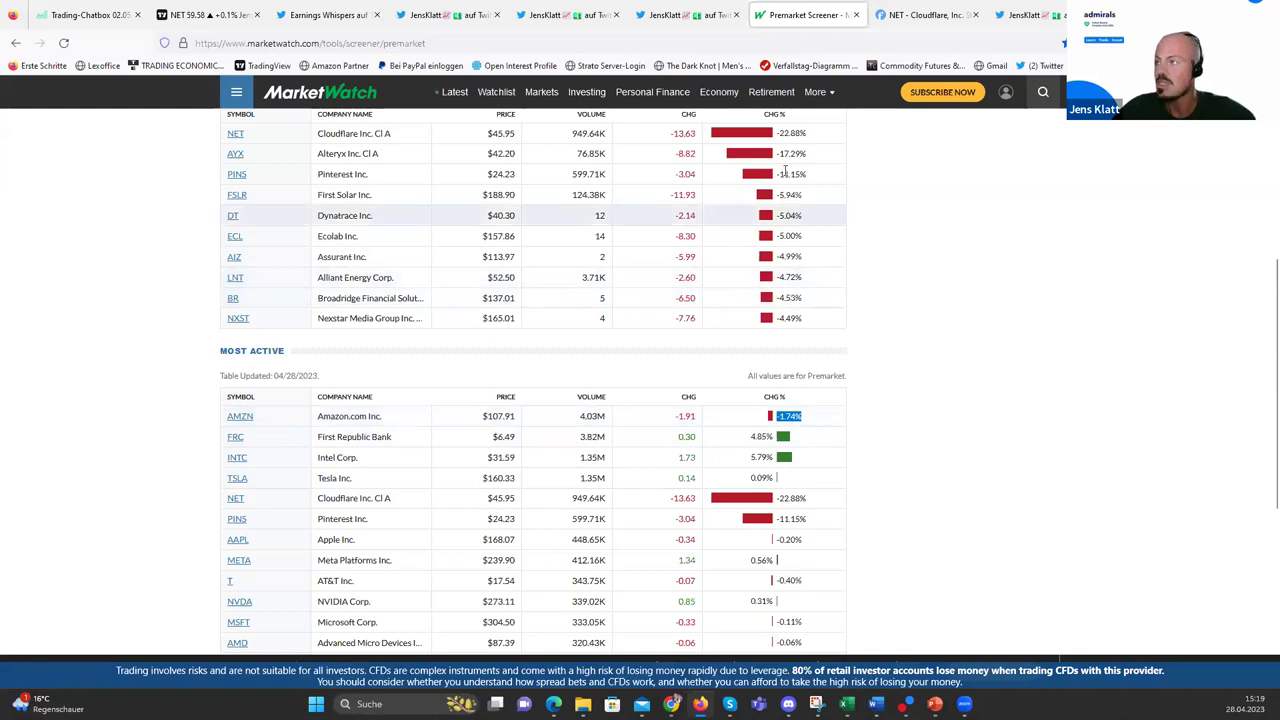
Go back to Finviz and look up the Amazon quote page with the ticker AMZN
left_click(918, 22)
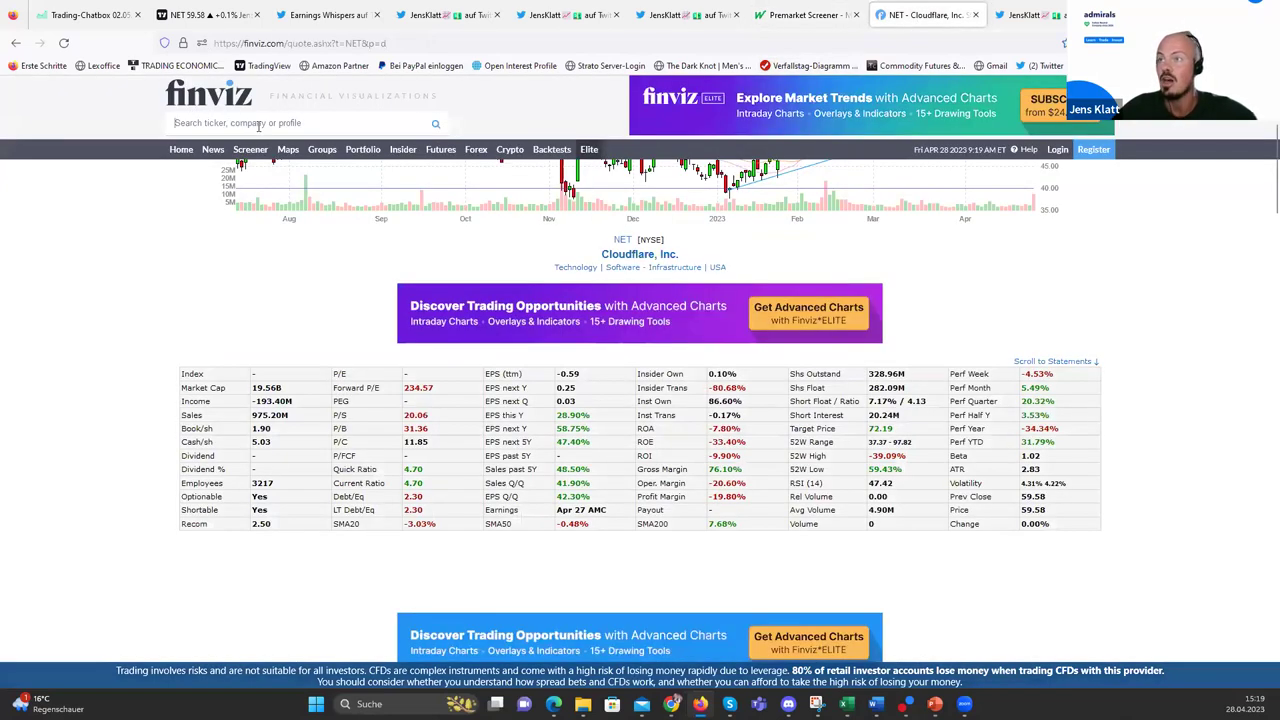
left_click(258, 124)
type("amzn")
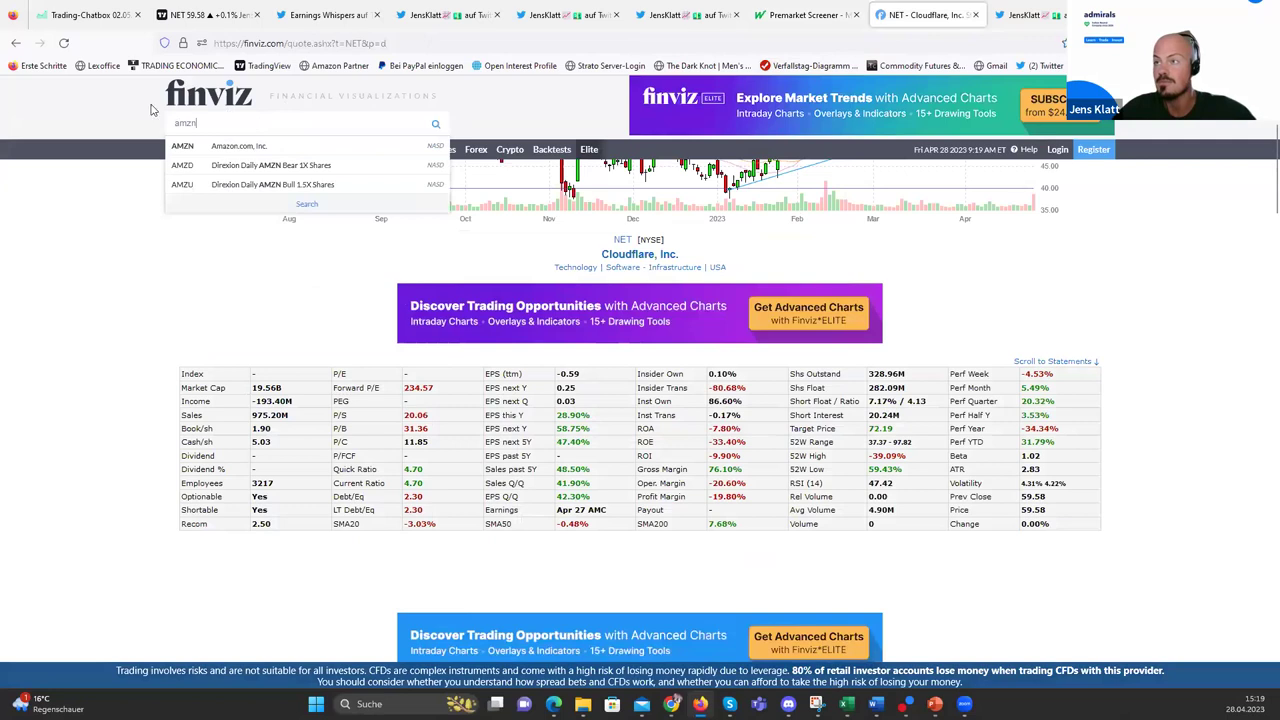
left_click(258, 148)
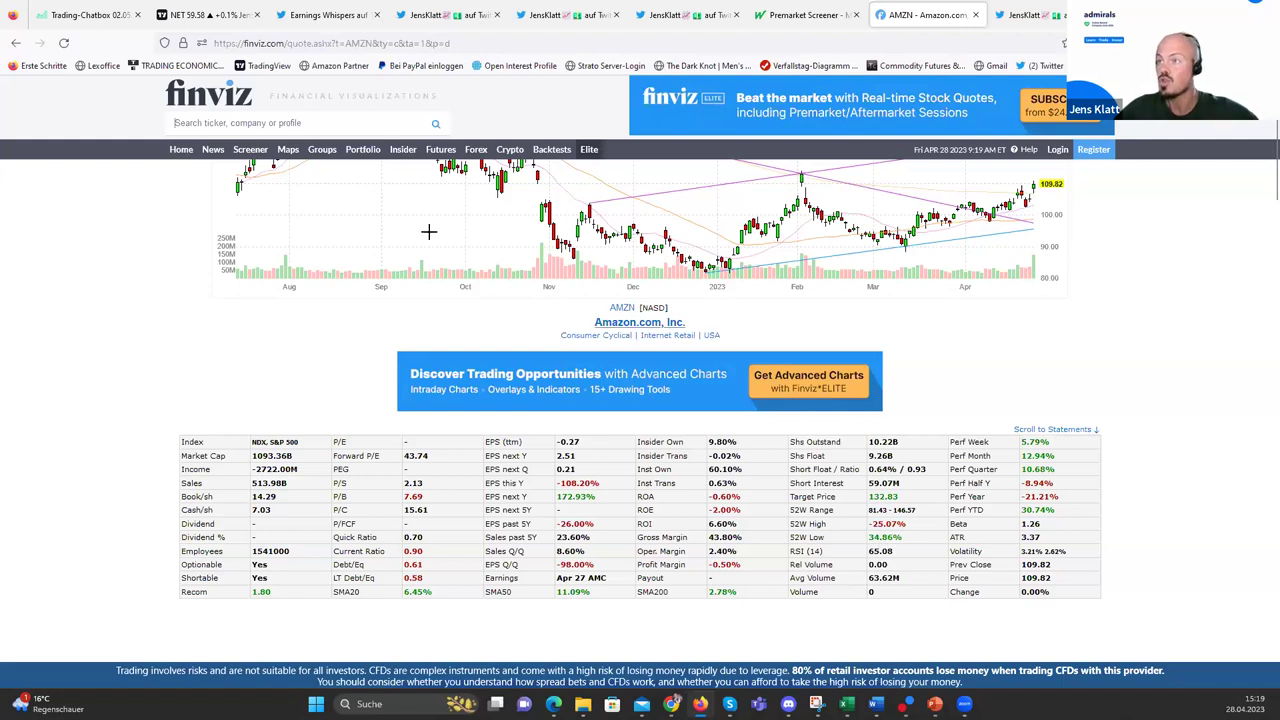
Look up the ticker PINS on Finviz and check the average volume in Pinterest's statistics table
left_click(276, 124)
type("pins")
left_click(230, 148)
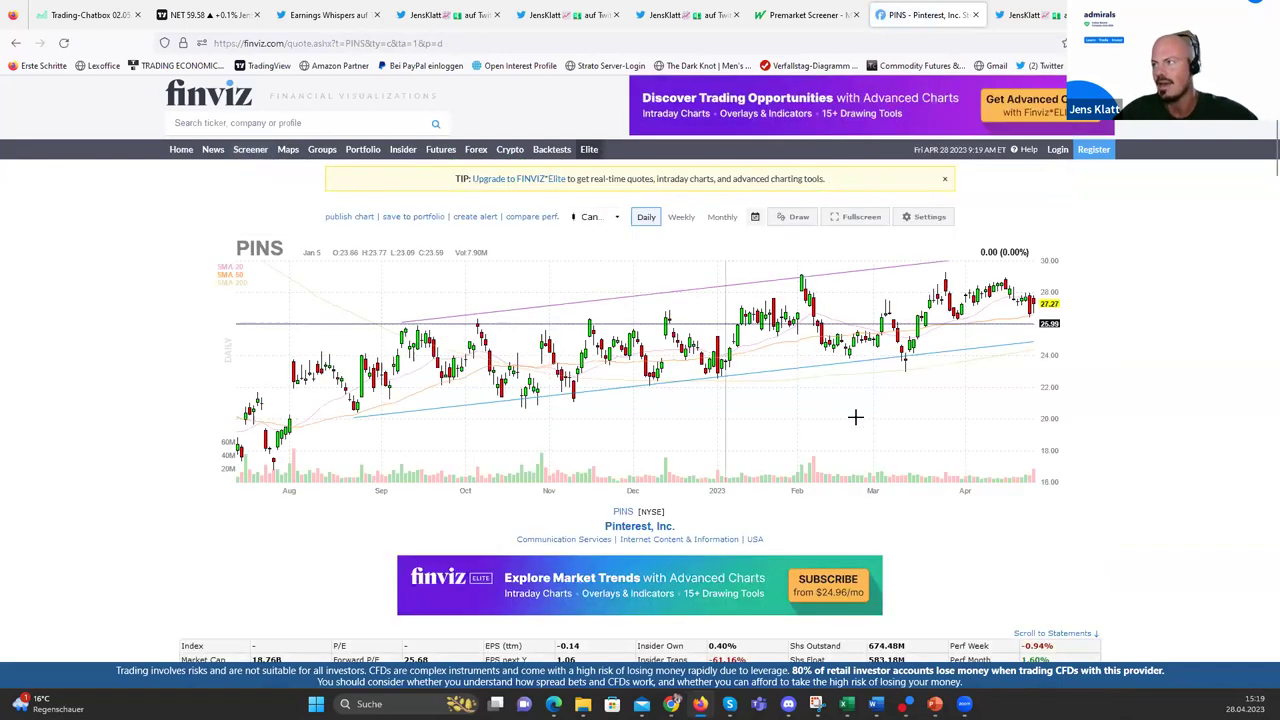
scroll(1078, 415, "down", 2)
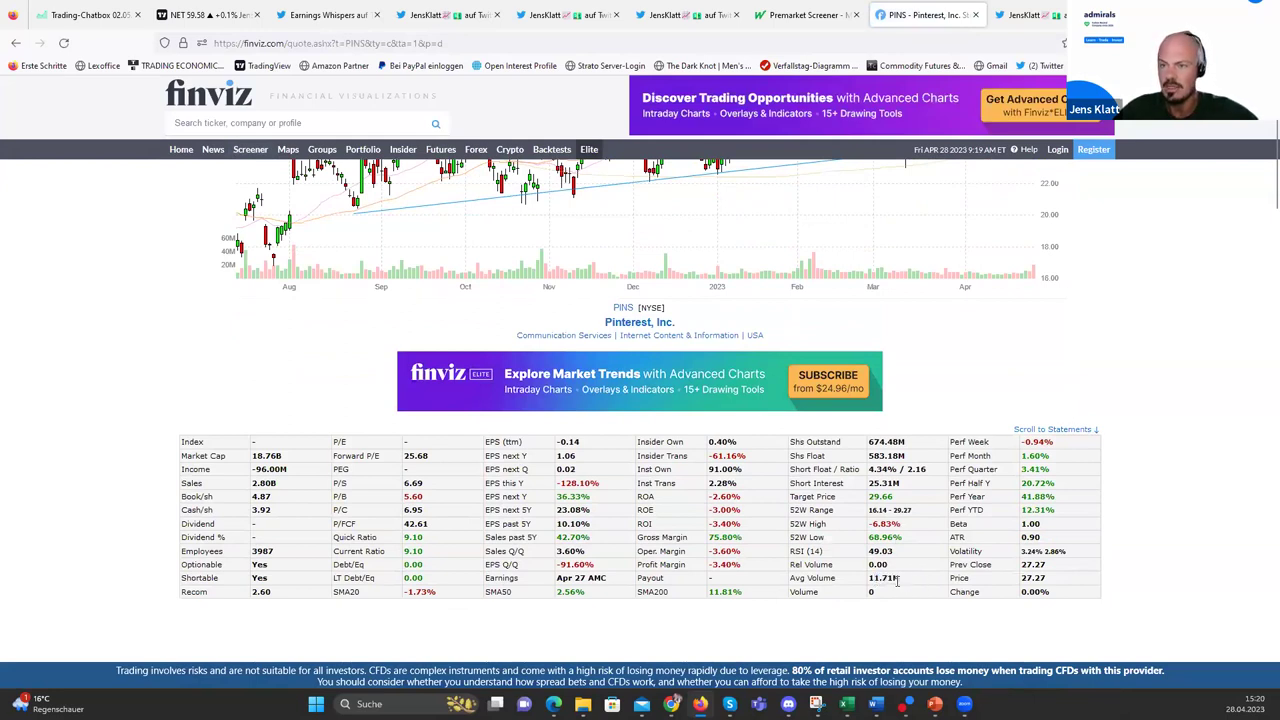
Return to the MarketWatch Premarket Screener and examine the Laggards and Most Active tables, highlighting the Cloudflare entry
left_click(805, 14)
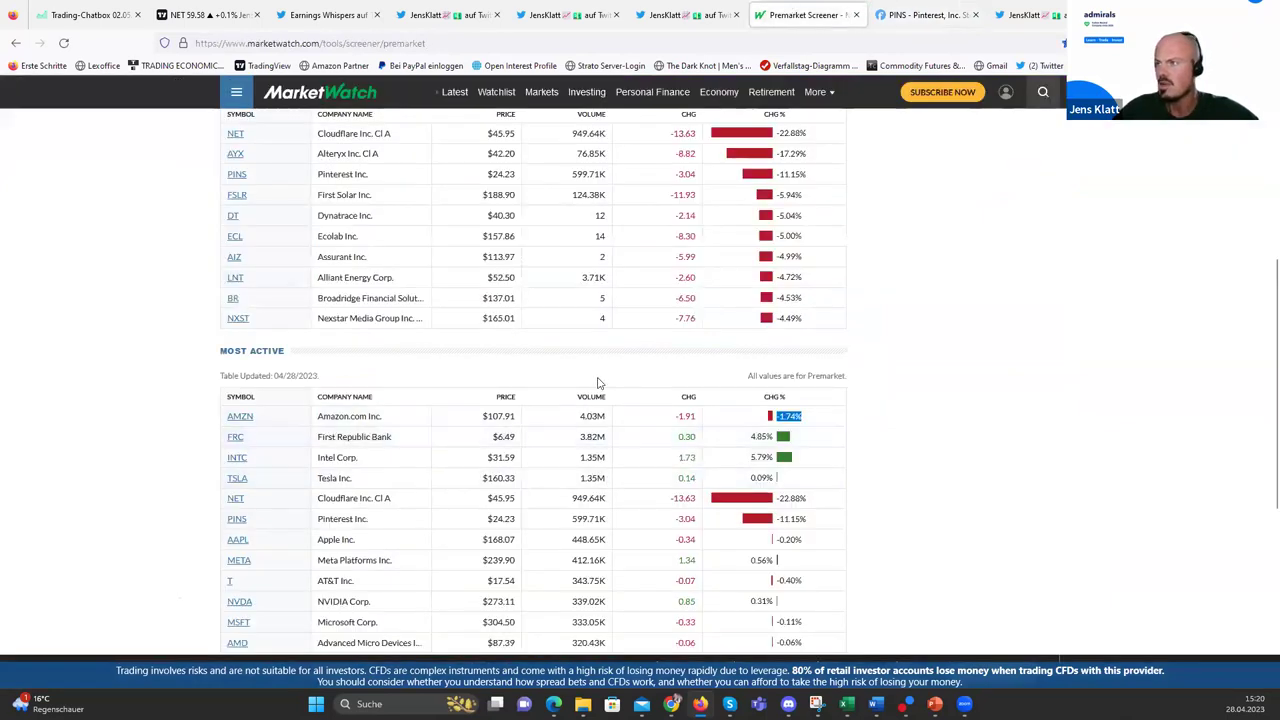
scroll(598, 383, "up", 1)
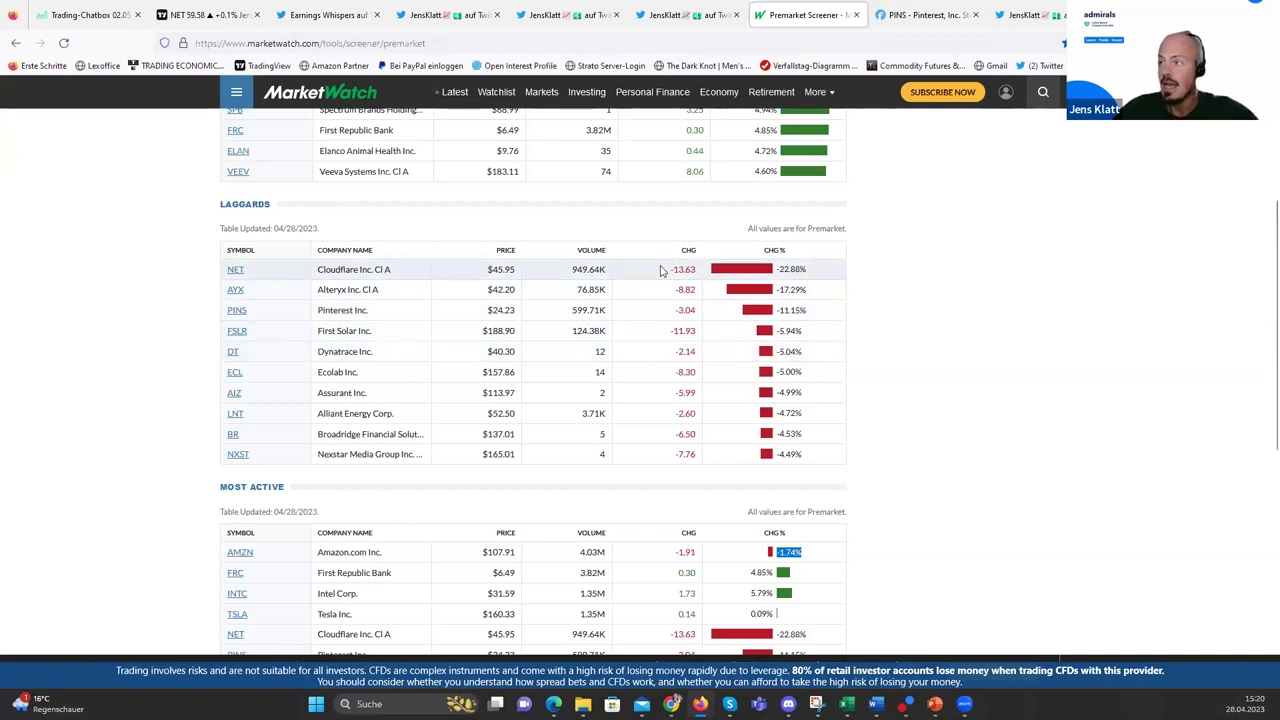
left_click_drag(390, 269, 332, 270)
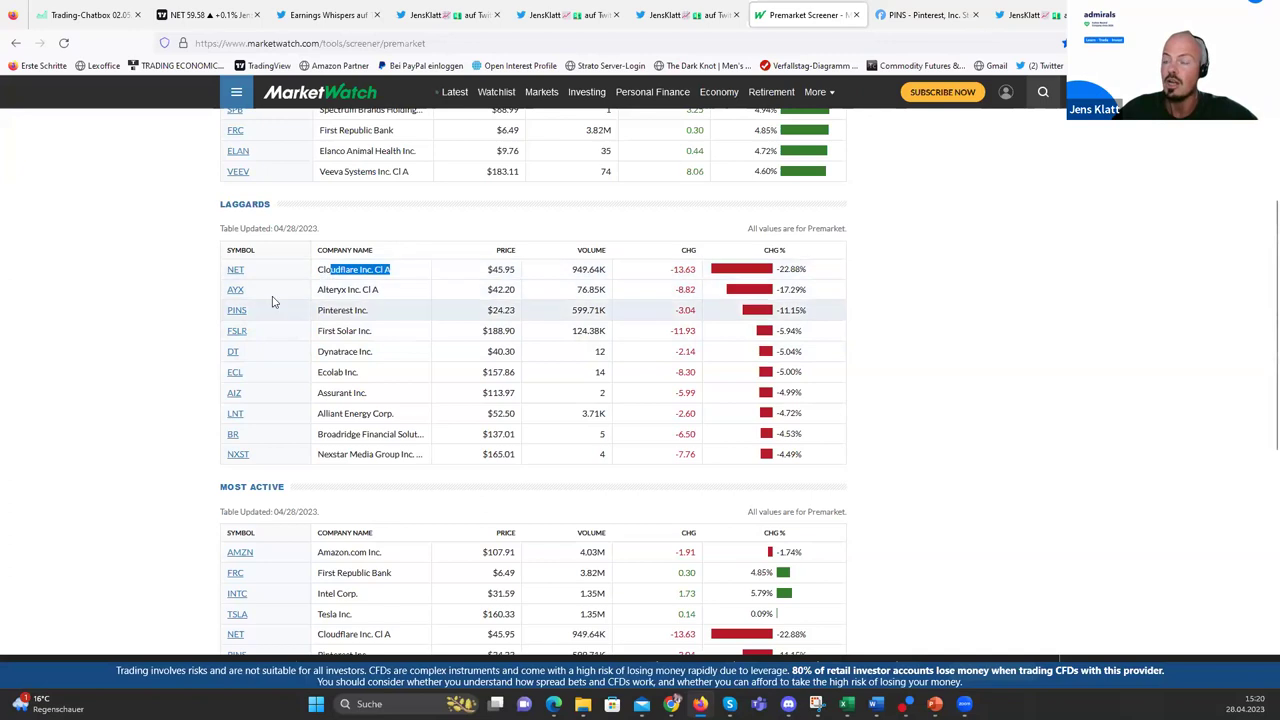
left_click(828, 268)
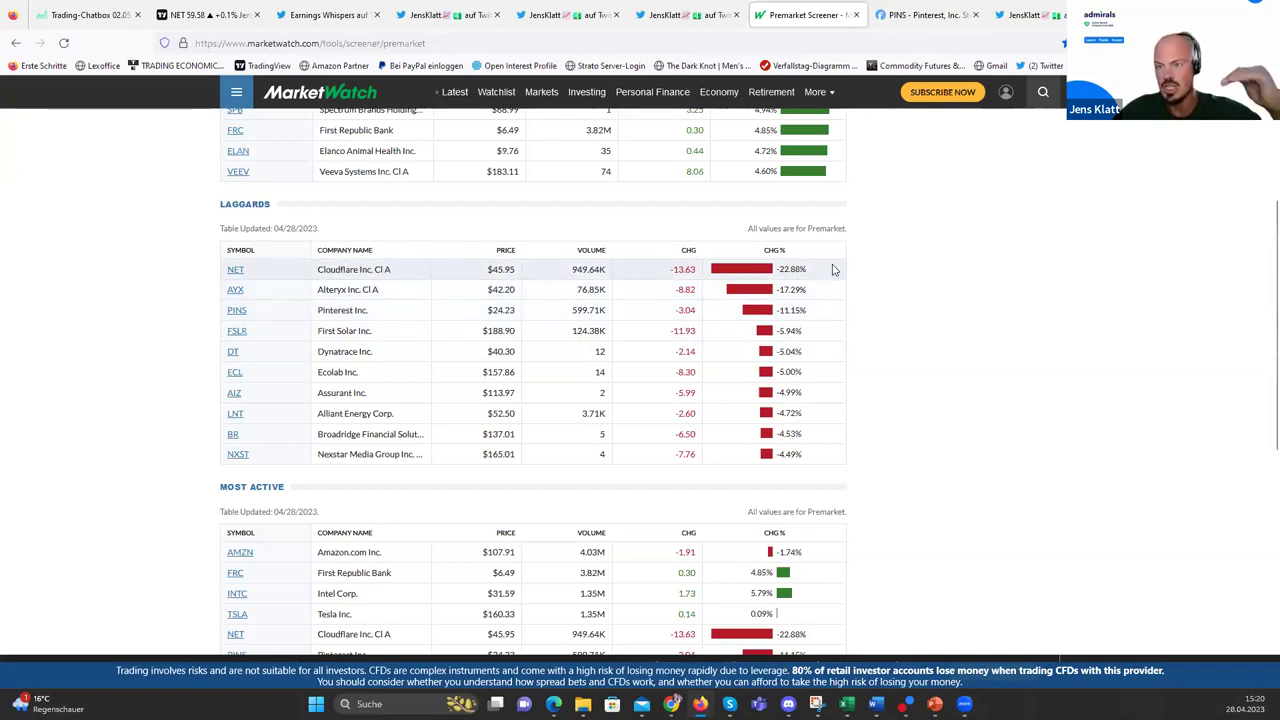
scroll(681, 416, "down", 2)
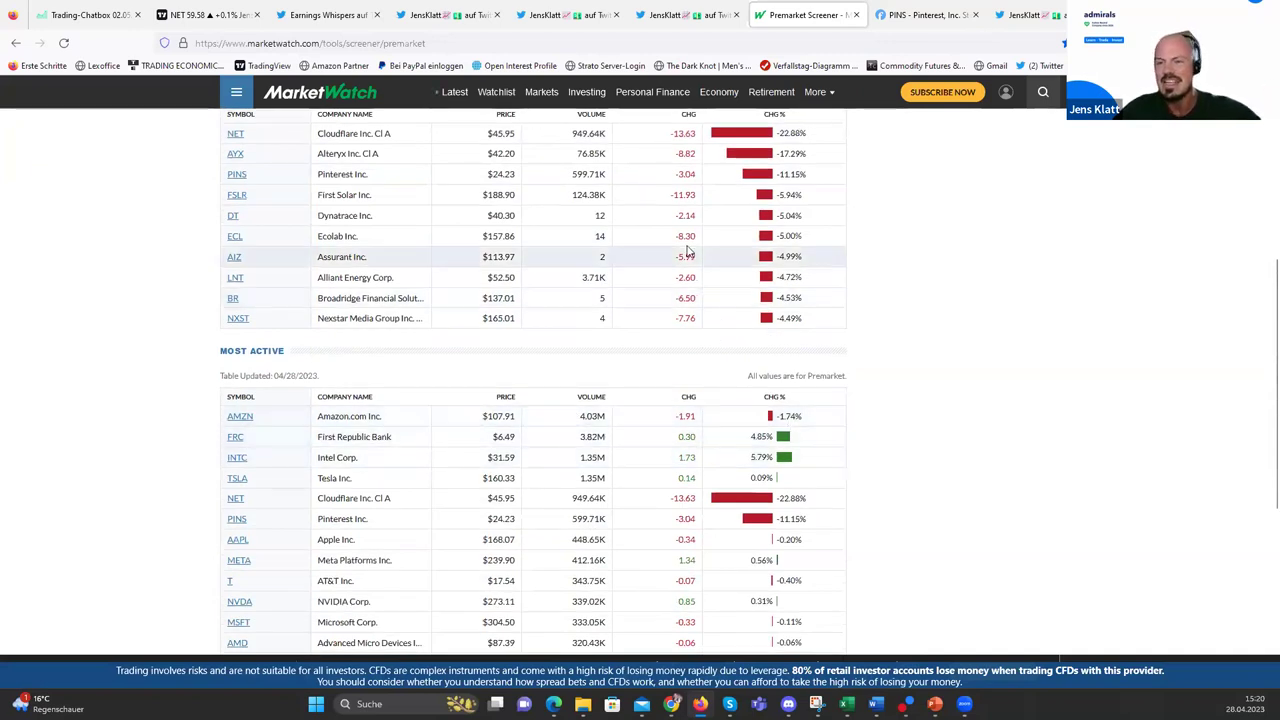
Switch to TradingView, show AMZN's 5-minute chart from the watchlist, and look through the other watchlist symbols
left_click(430, 14)
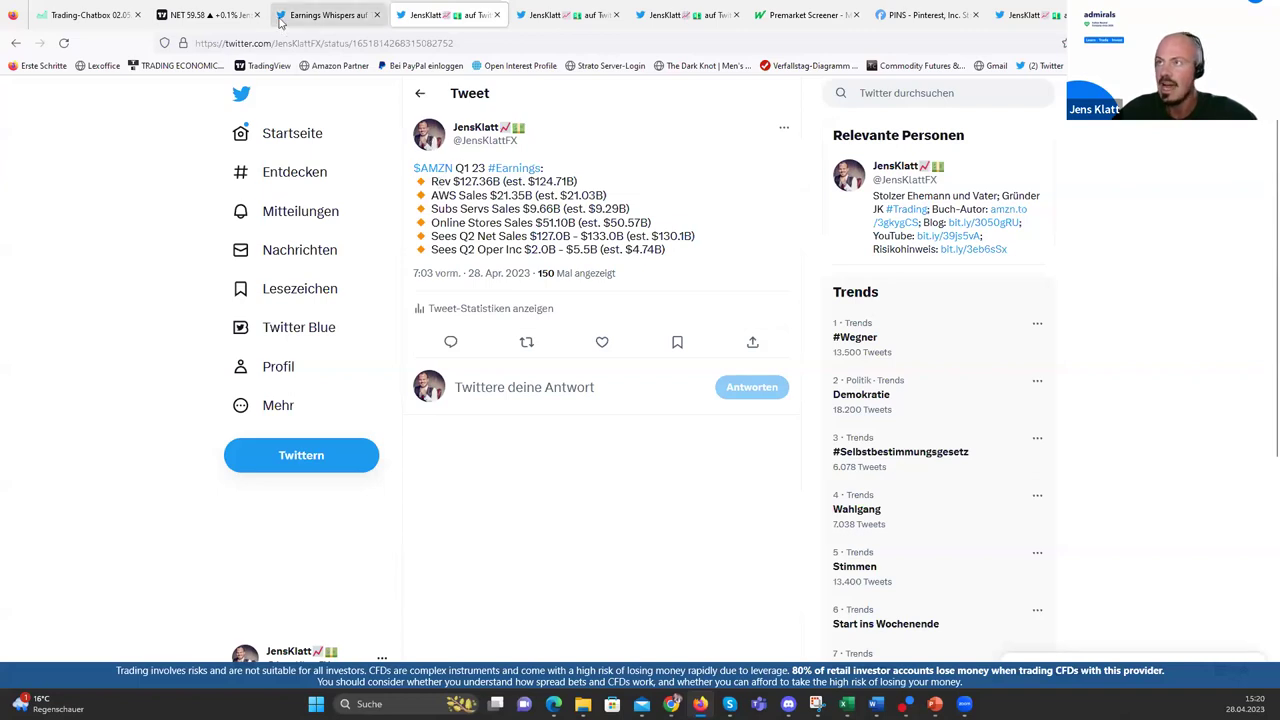
key("ctrl+2")
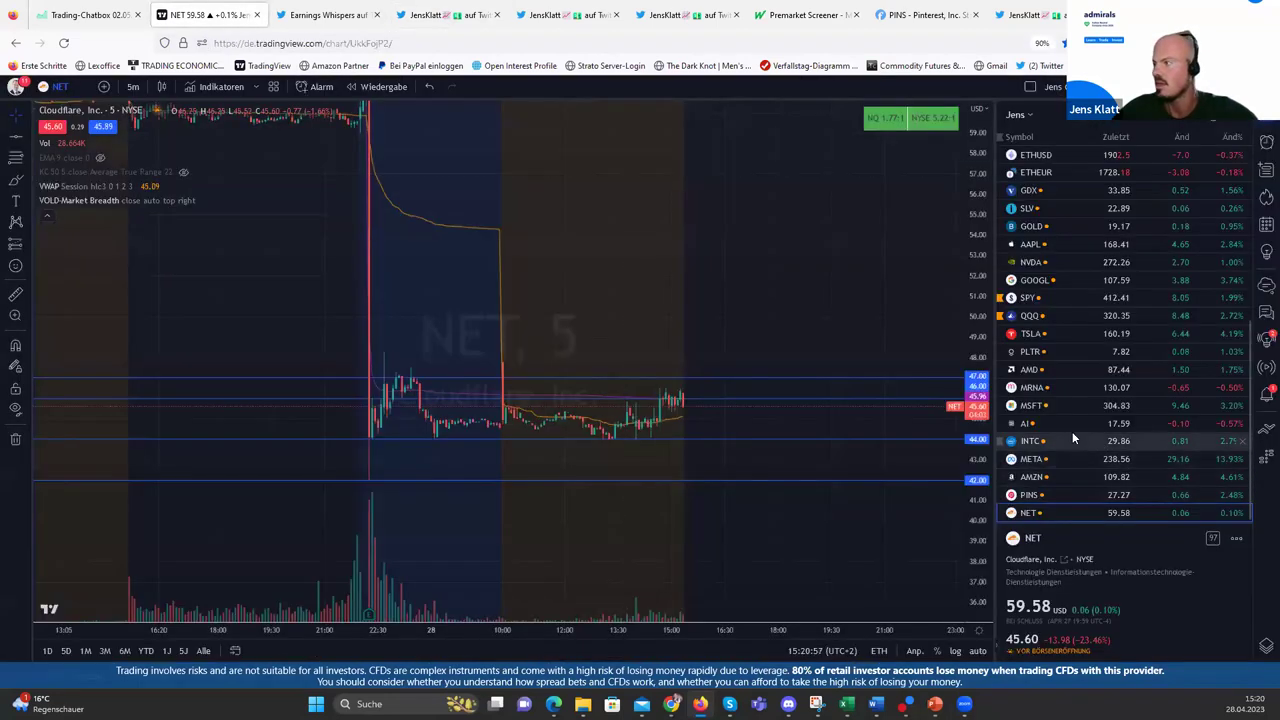
left_click(1089, 476)
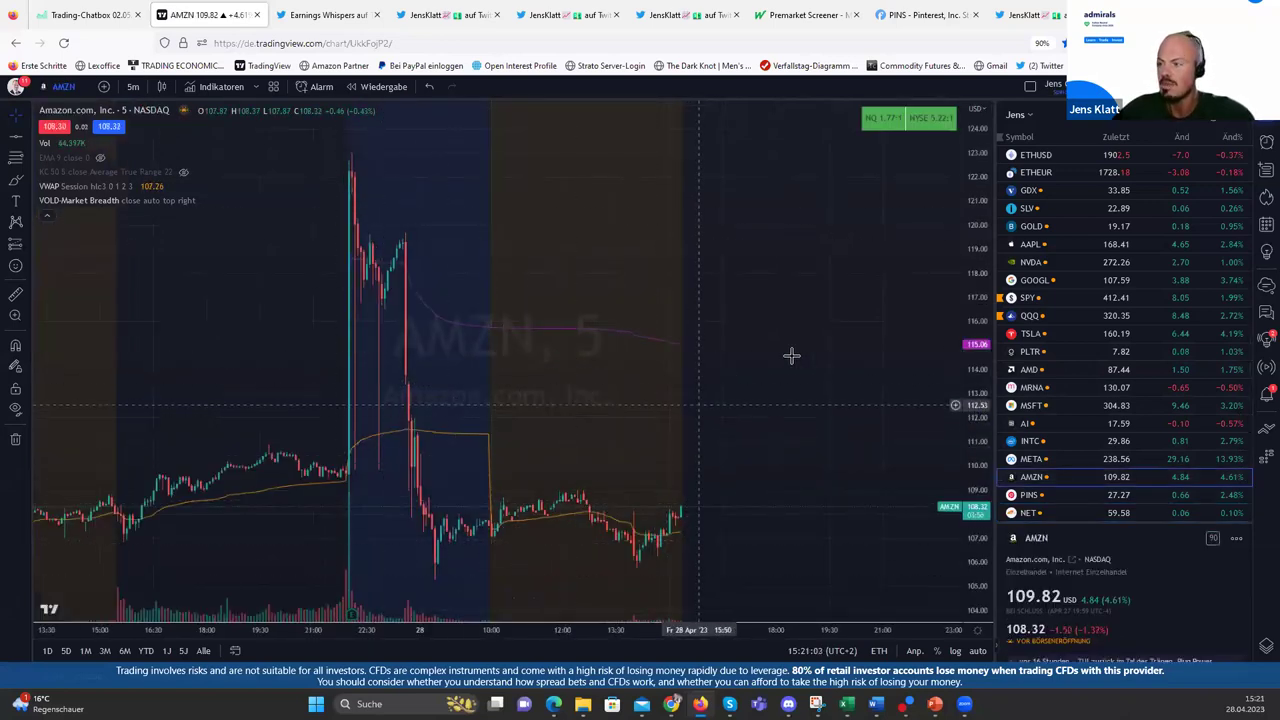
scroll(789, 354, "down", 1)
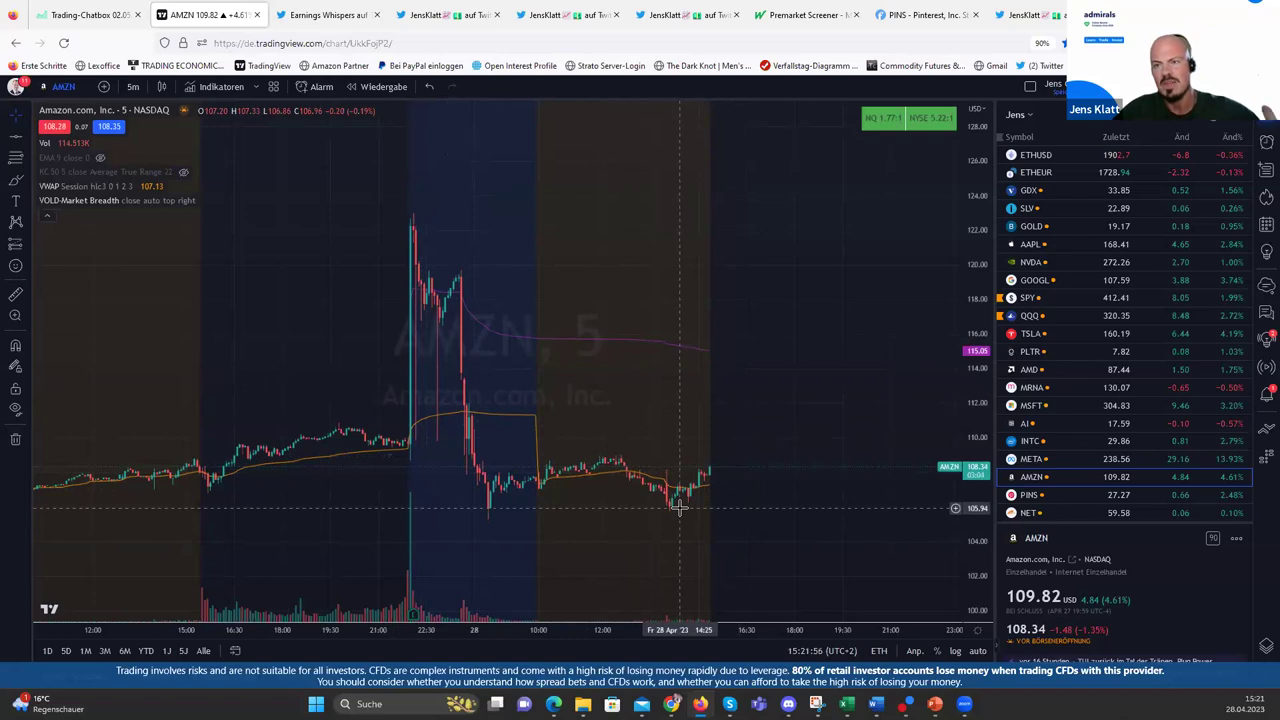
scroll(1124, 322, "up", 6)
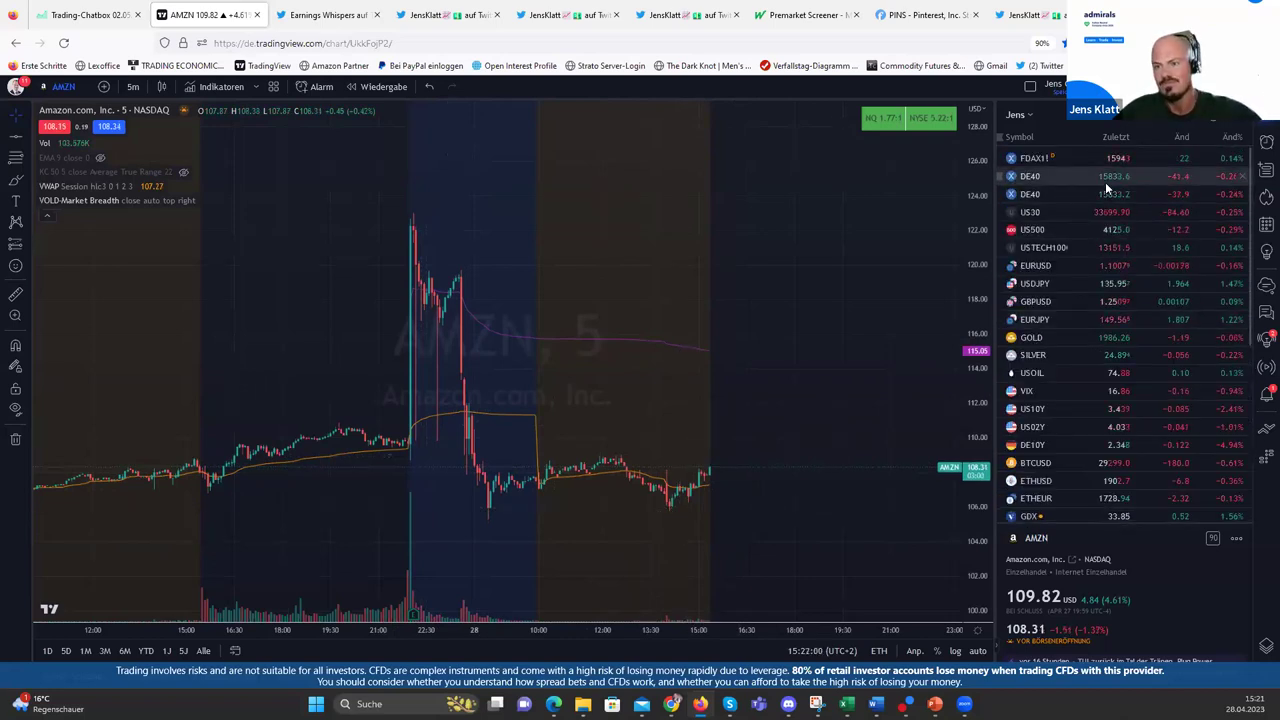
scroll(1144, 282, "down", 6)
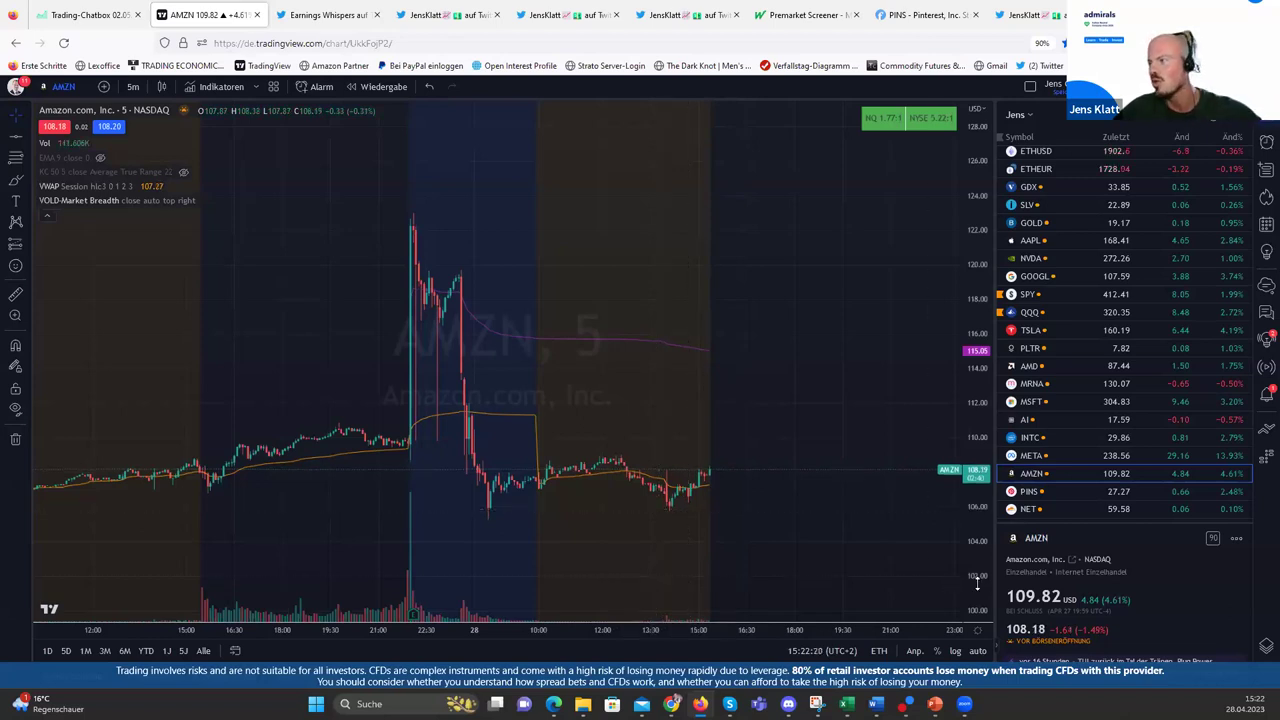
Show NET's 5-minute chart in TradingView, examine its recent price action, and switch to the Preparation.xlsx workbook in Excel
left_click(1060, 508)
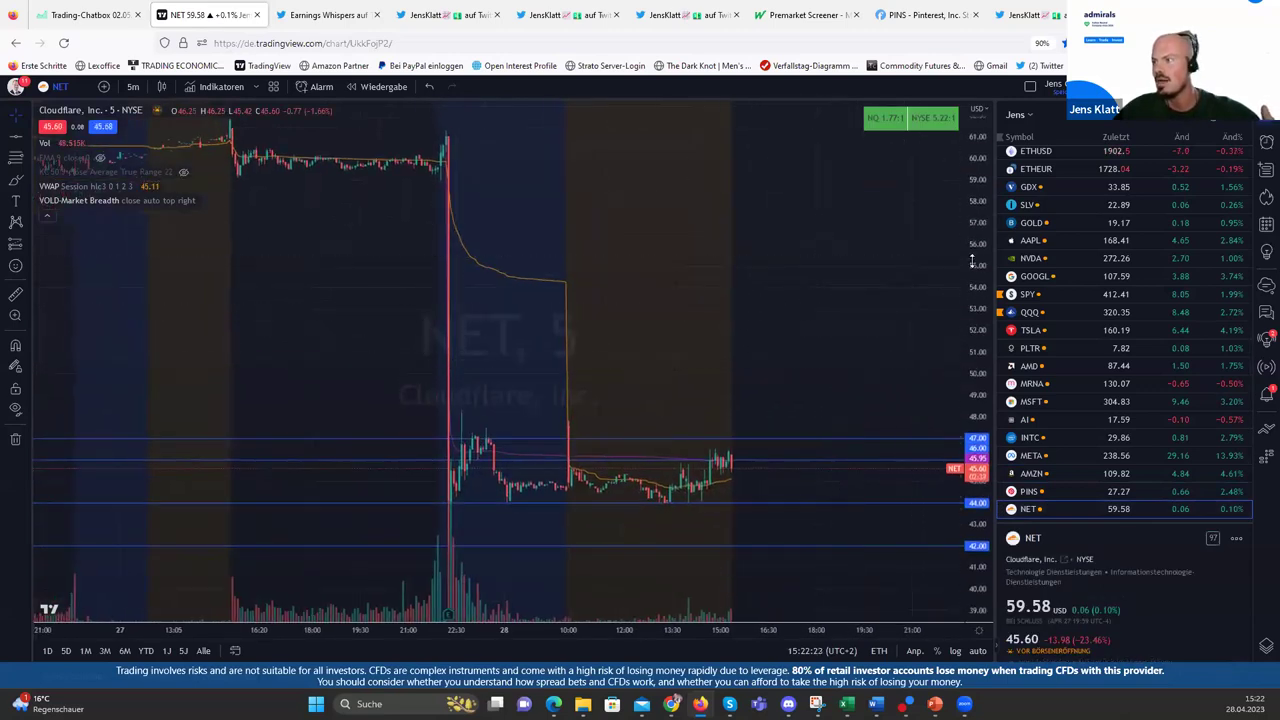
left_click_drag(854, 340, 790, 331)
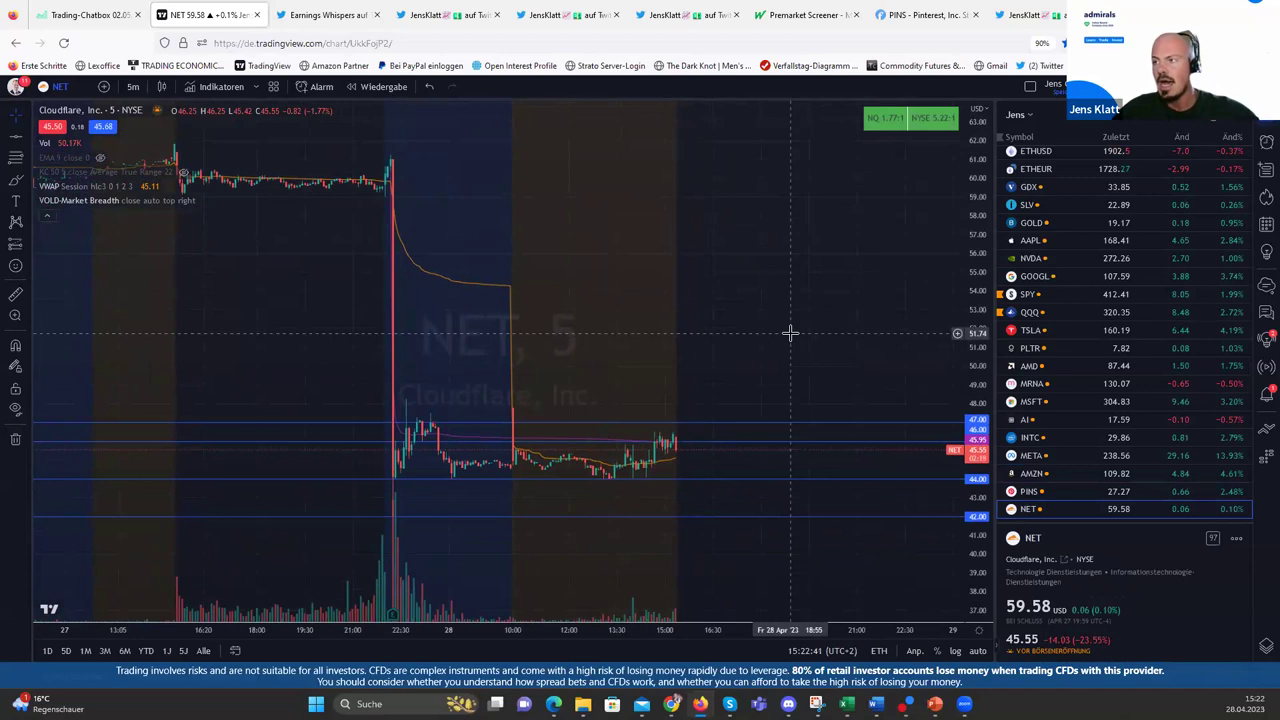
left_click_drag(957, 214, 786, 318)
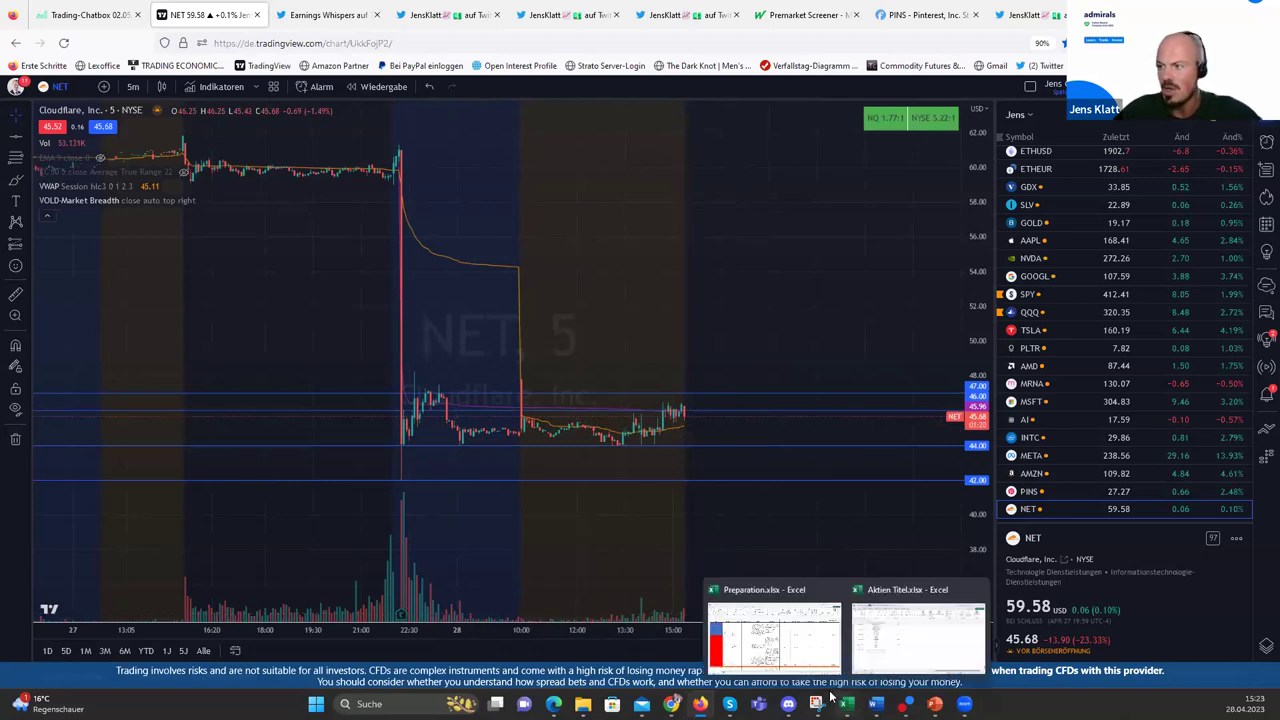
mouse_move(817, 703)
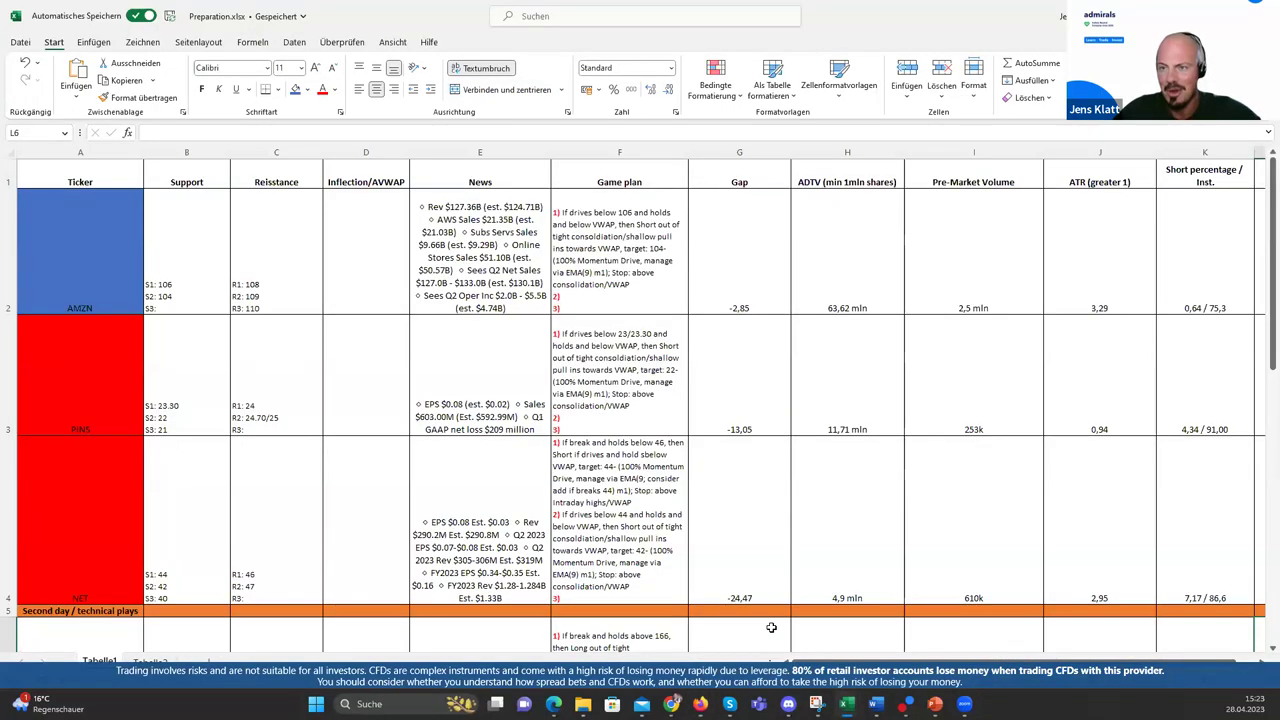
Review the Support and Resistance headings, the NET row, and NET's news and game plan cells in the workbook
left_click(798, 652)
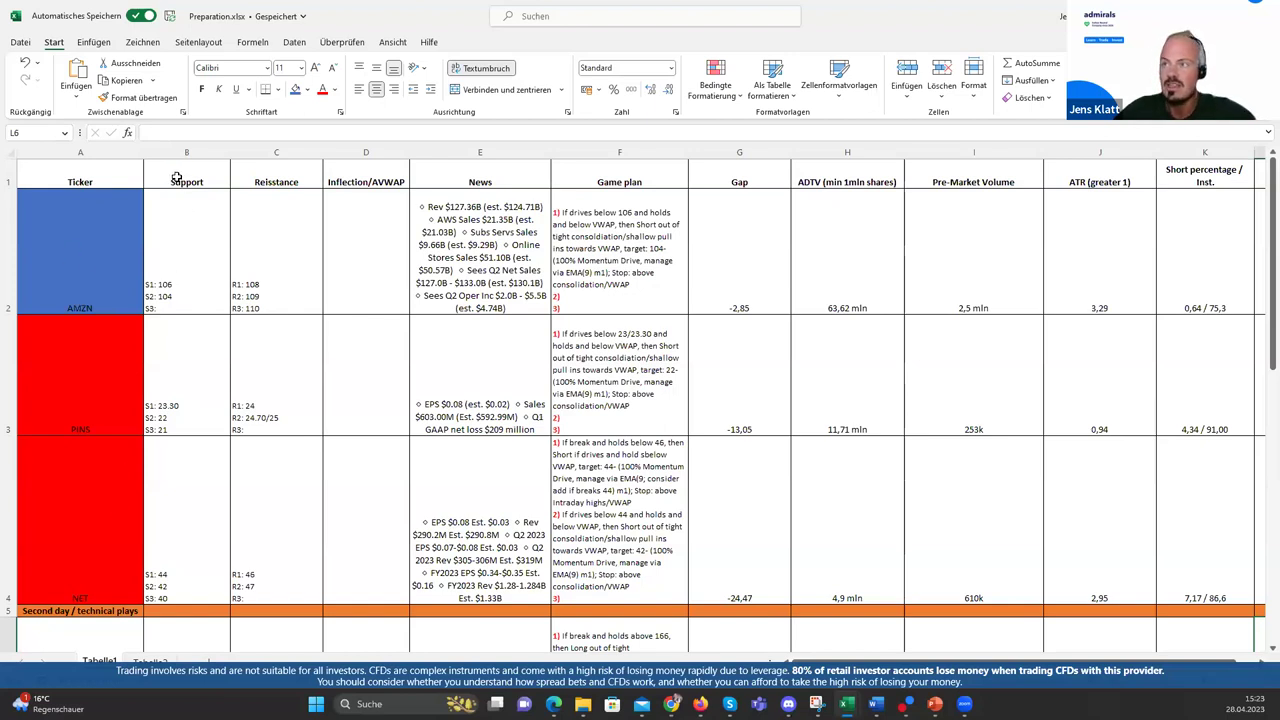
left_click_drag(171, 179, 278, 180)
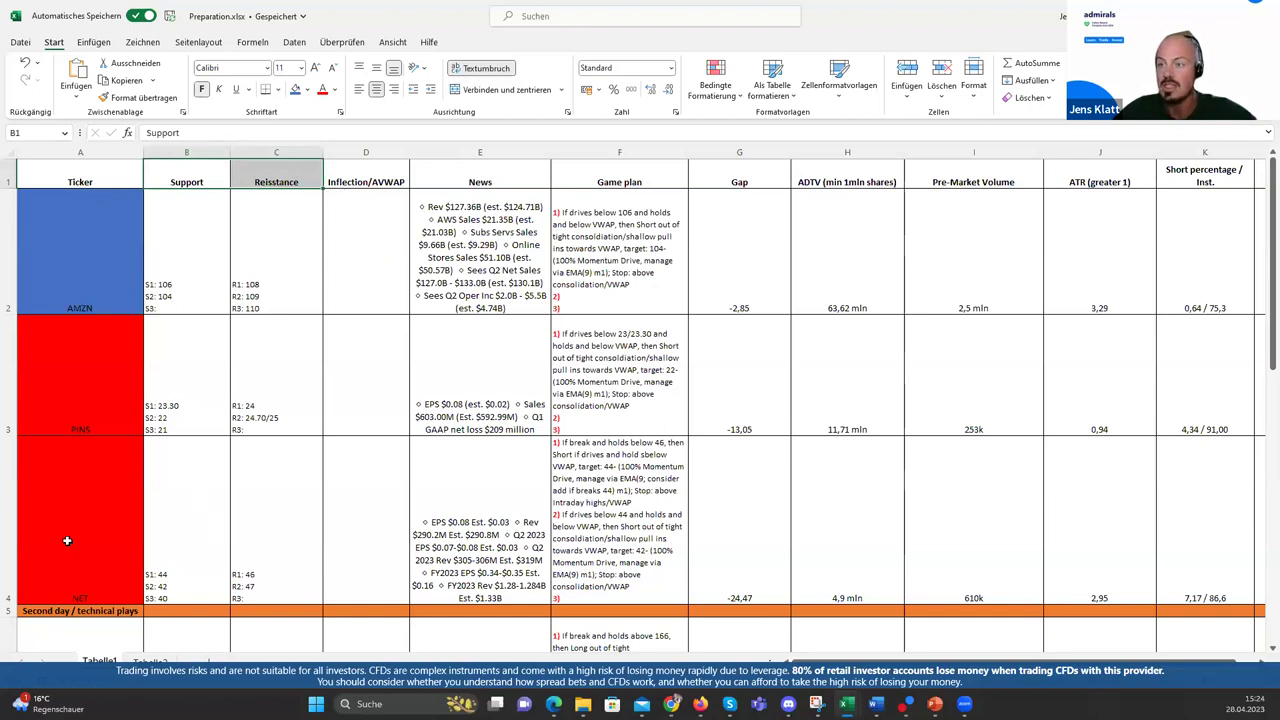
left_click(9, 520)
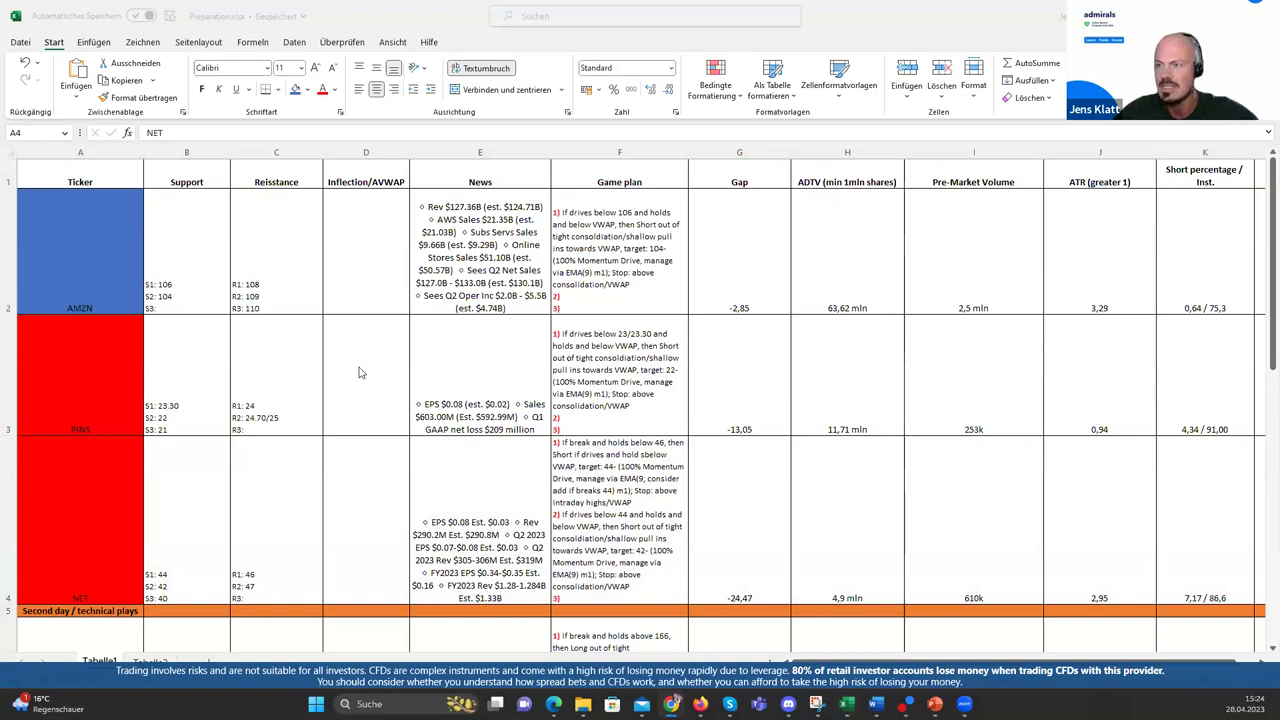
left_click(502, 508)
left_click(467, 505)
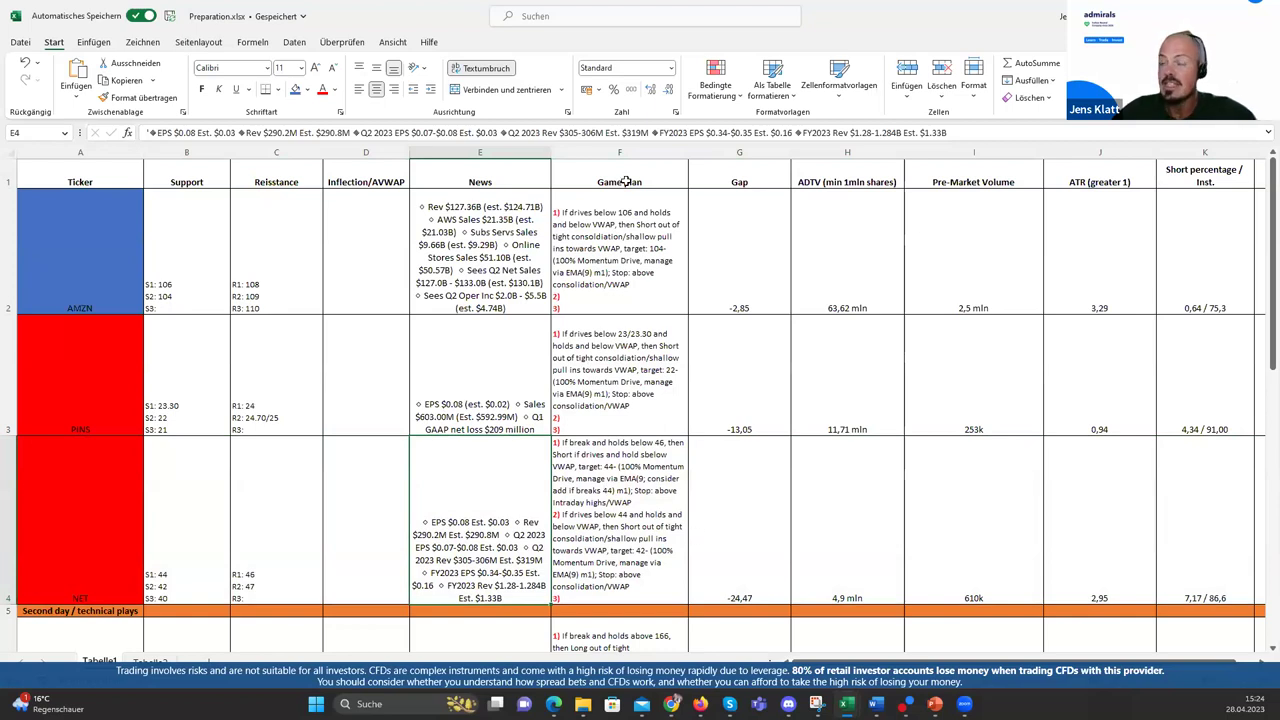
left_click(580, 462)
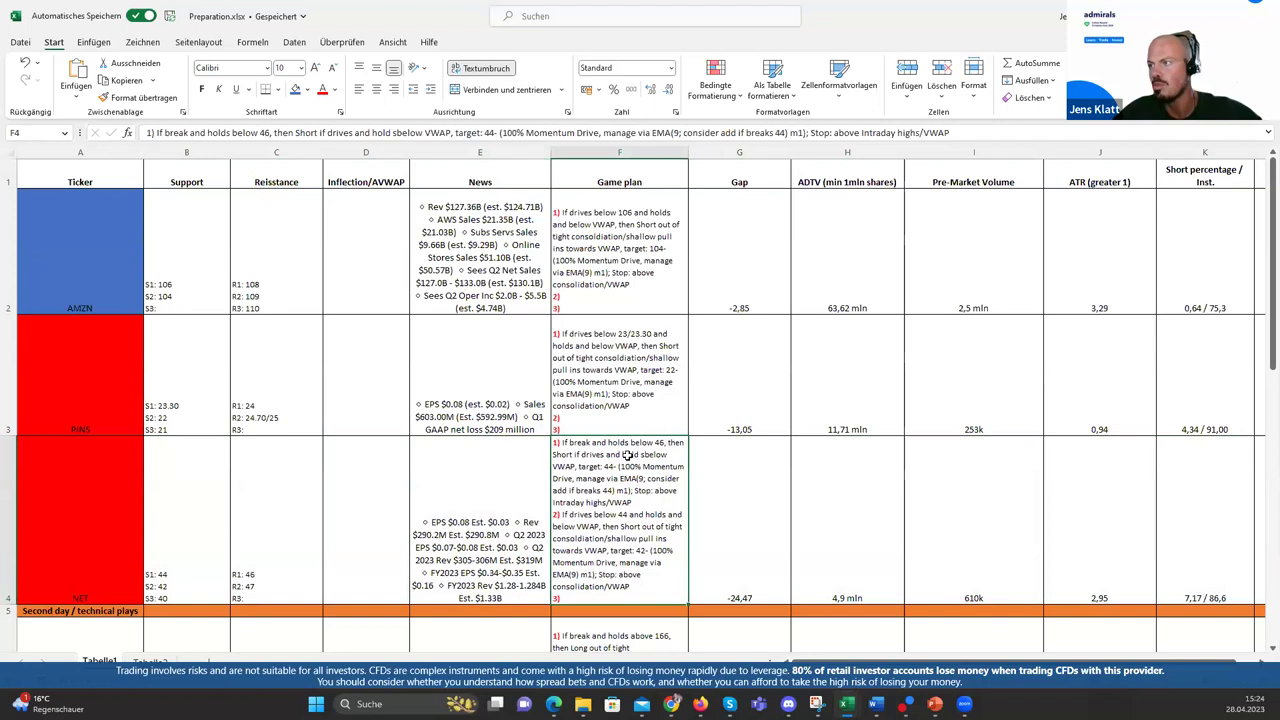
Reword NET's first game plan to begin "If pop into the Open and holds below 46" and enlarge its row to fit the text
double_click(651, 493)
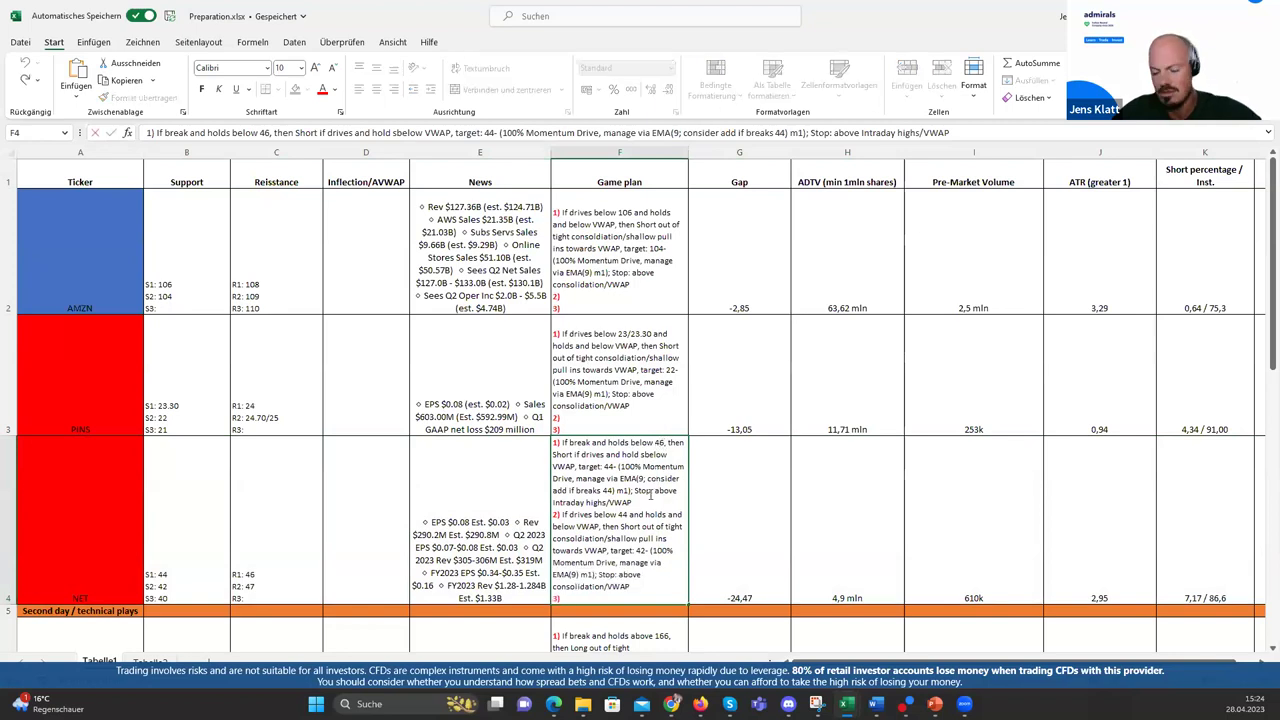
key("BackSpace")
type("4")
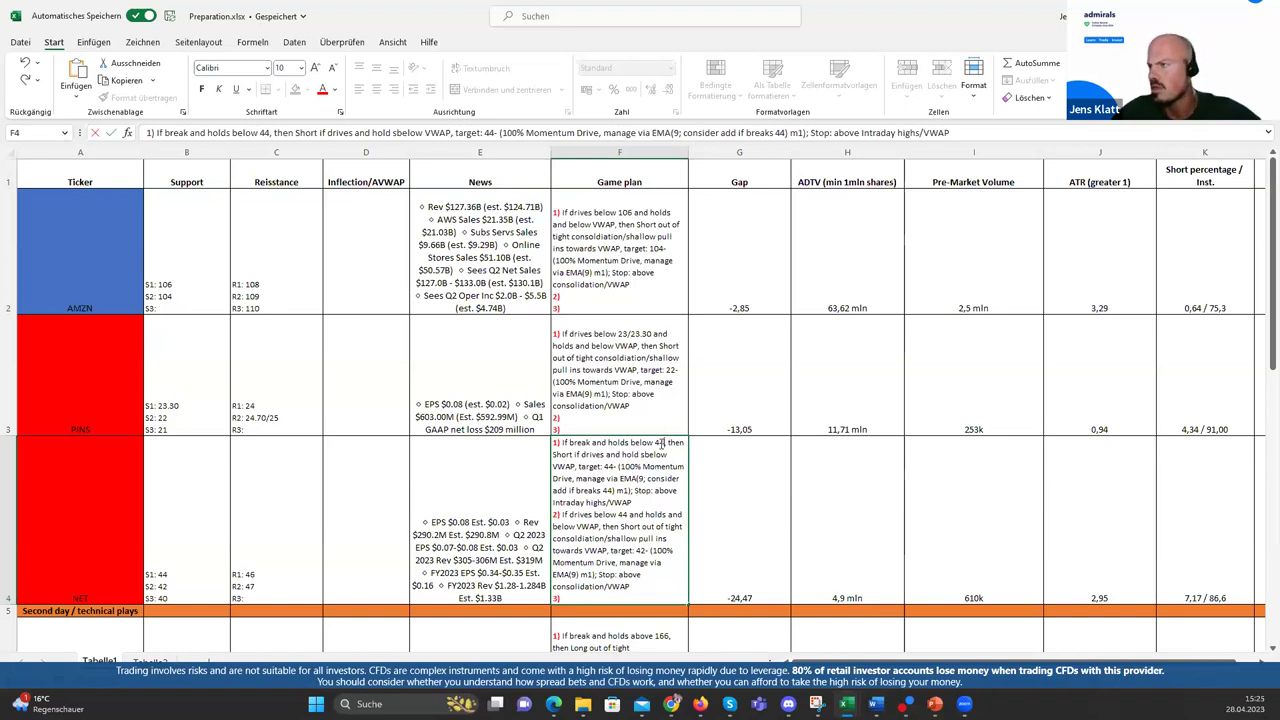
type("46")
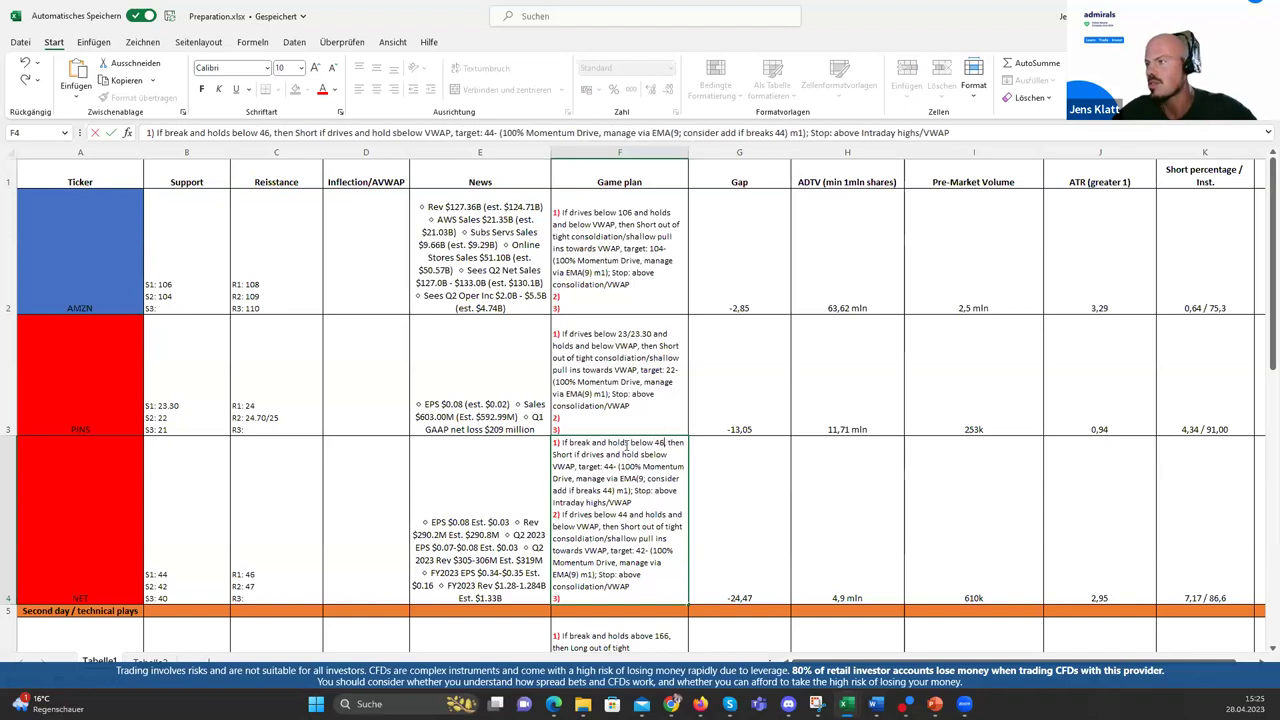
left_click_drag(566, 445, 587, 445)
key("BackSpace")
type("pop into the Open")
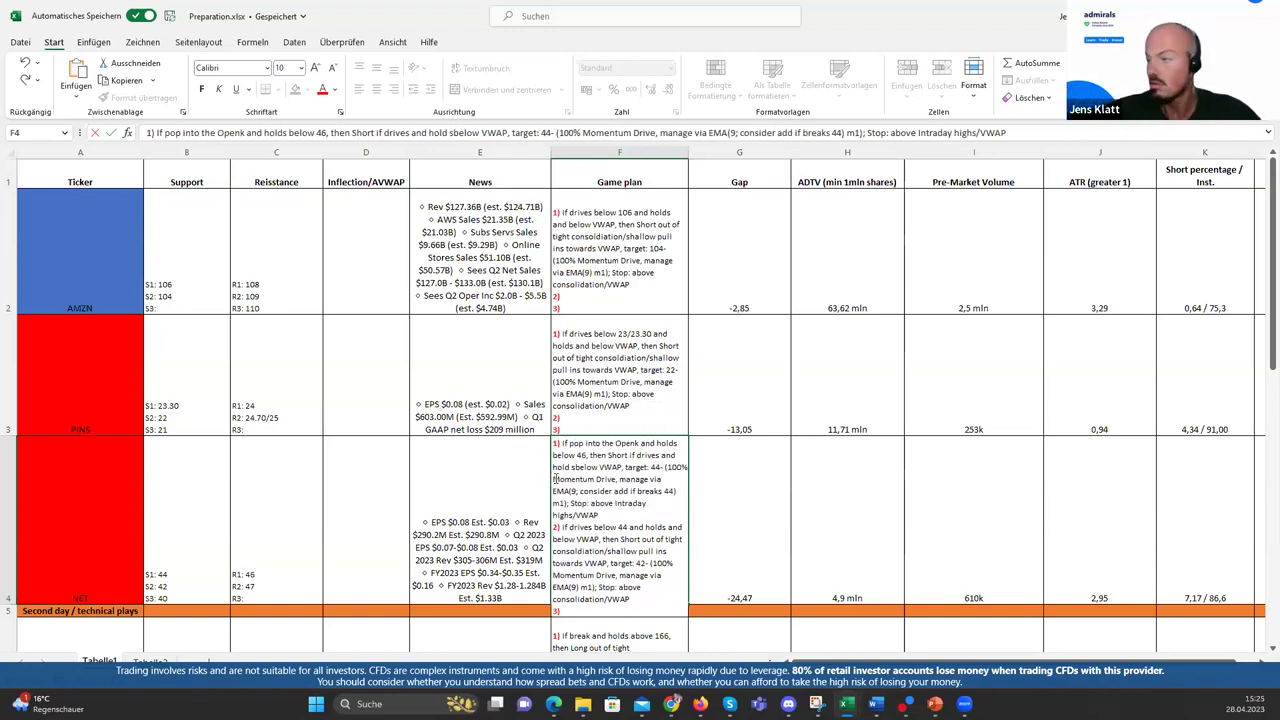
key("Delete")
key("BackSpace")
left_click(522, 487)
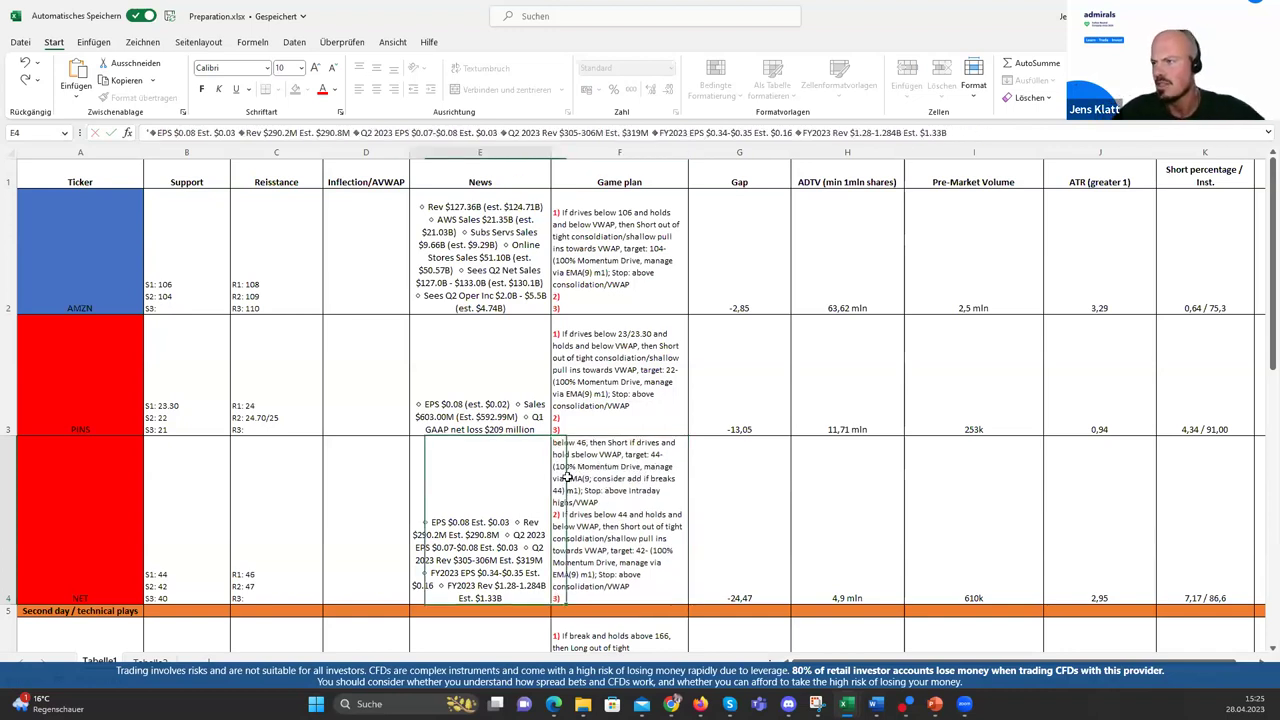
left_click(8, 560)
left_click_drag(10, 605, 12, 624)
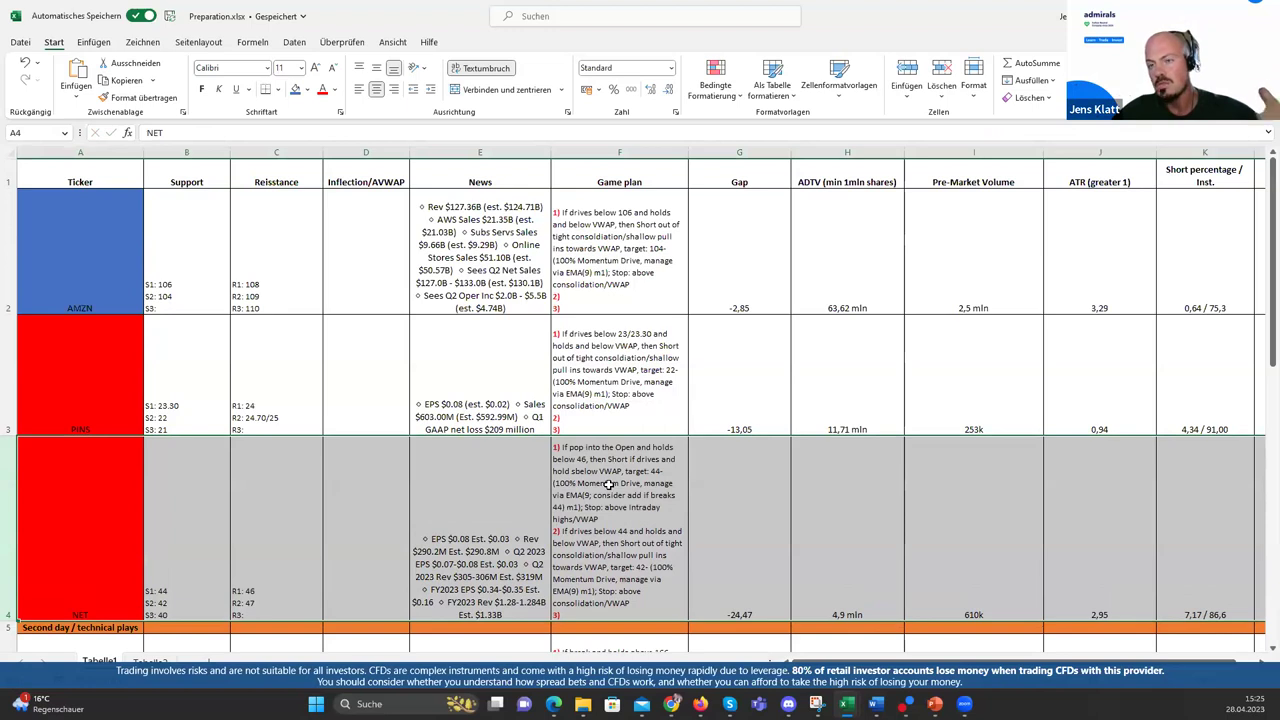
Switch to TradingView to check NET's 5-minute chart, and return to the Preparation.xlsx workbook
mouse_move(671, 704)
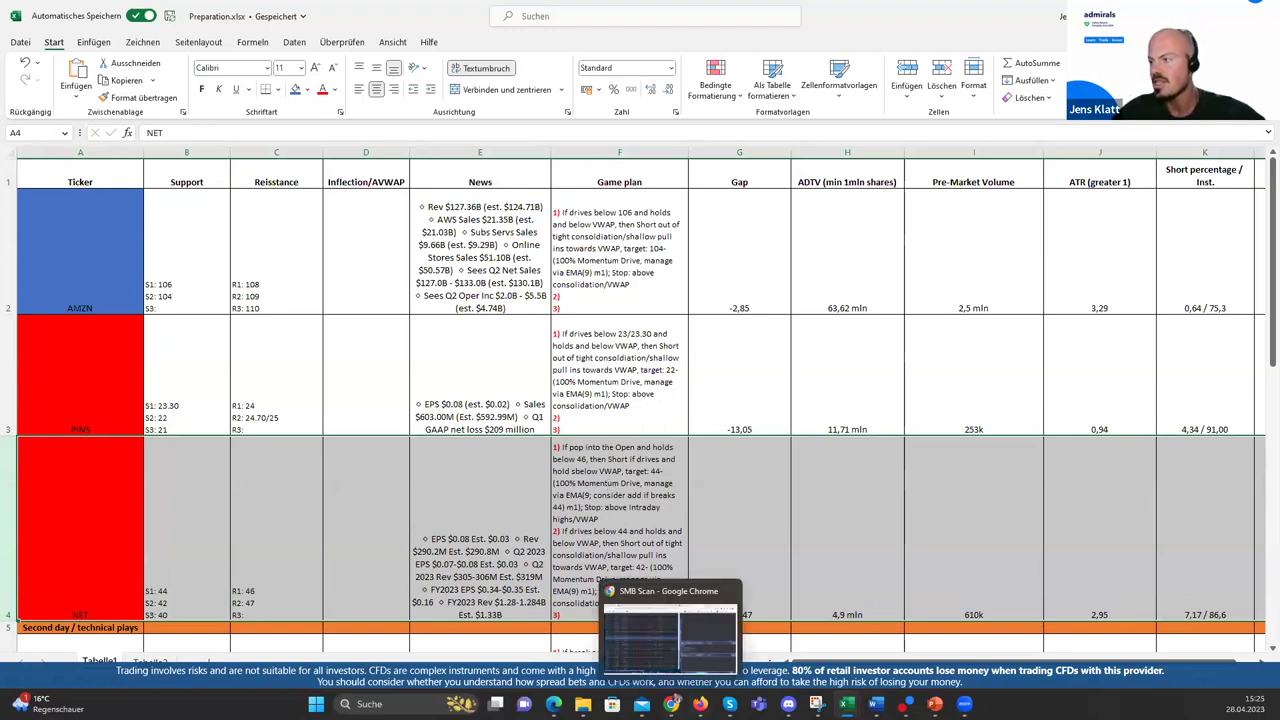
left_click(668, 625)
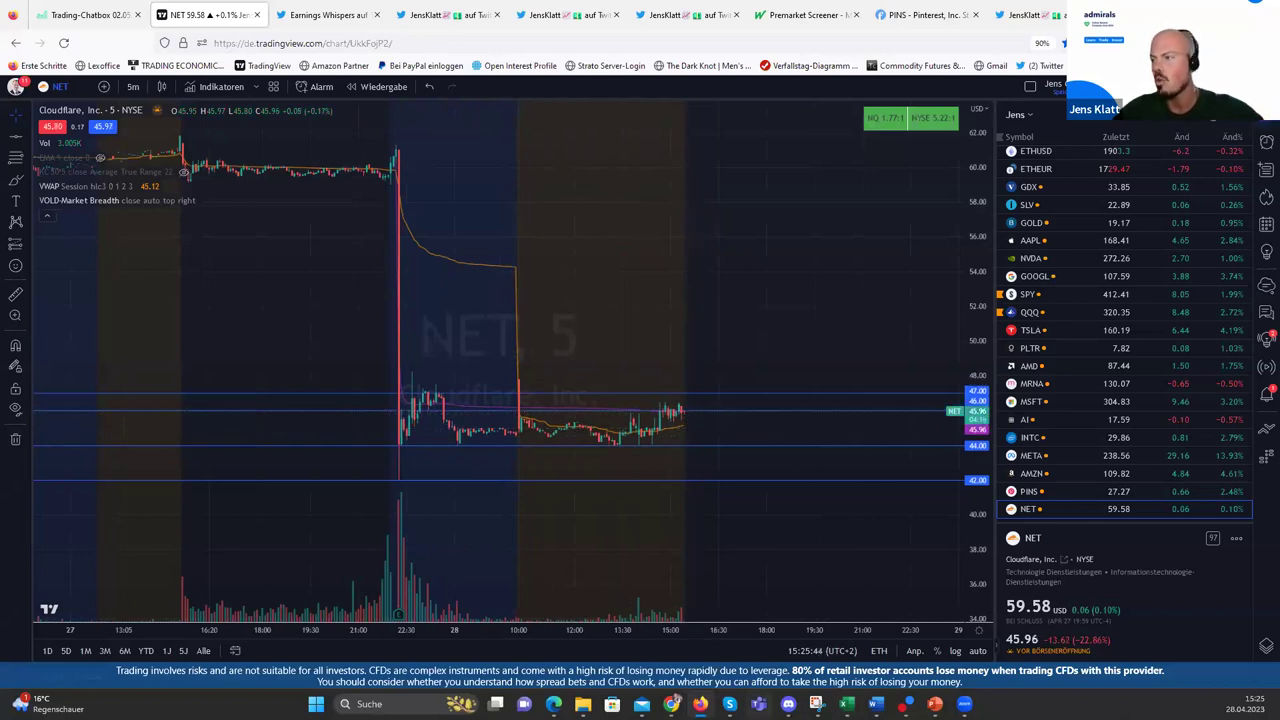
mouse_move(846, 703)
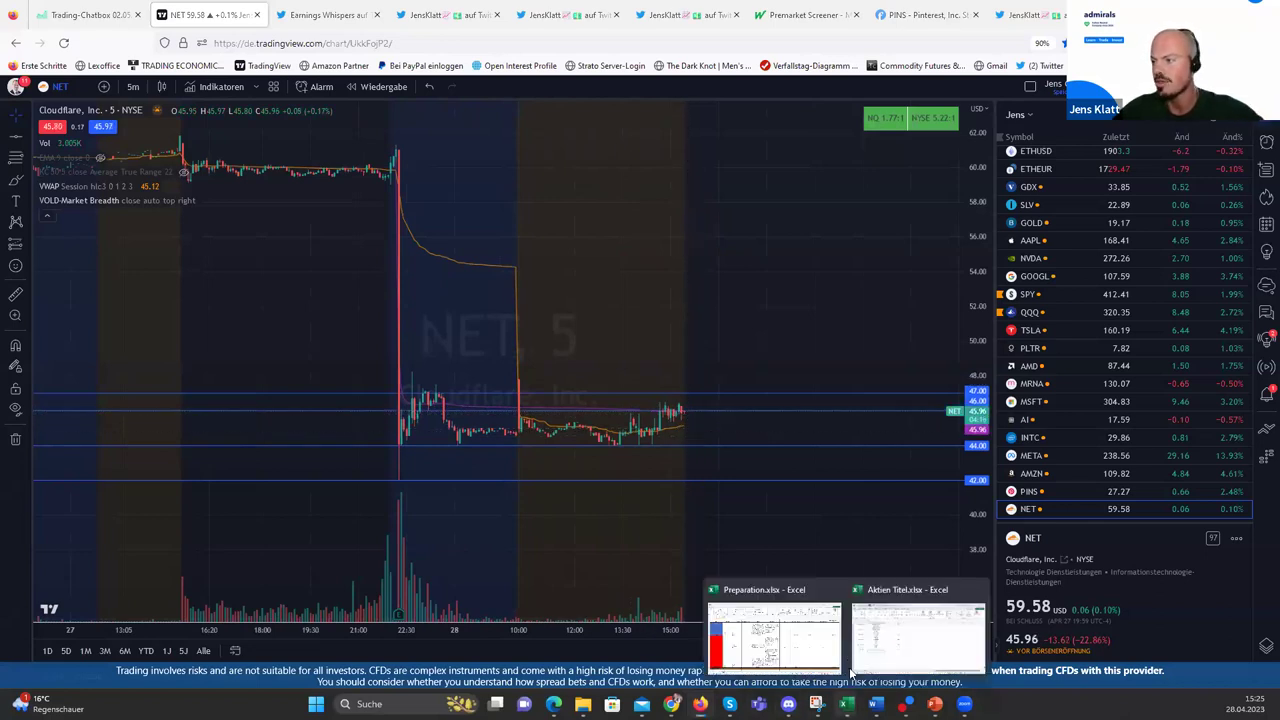
left_click(755, 625)
Examine NET's game plan cell, highlighting the "consider add if breaks 44" passage and moving on to the second plan
left_click(646, 522)
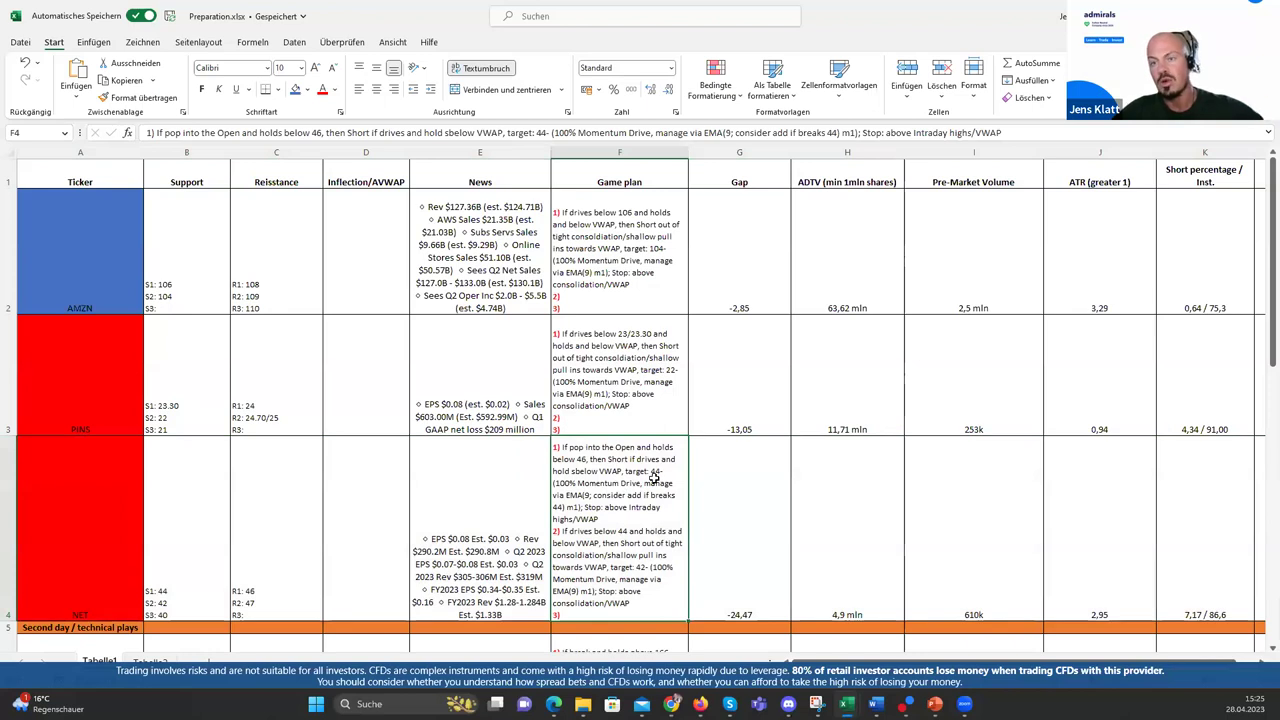
double_click(617, 497)
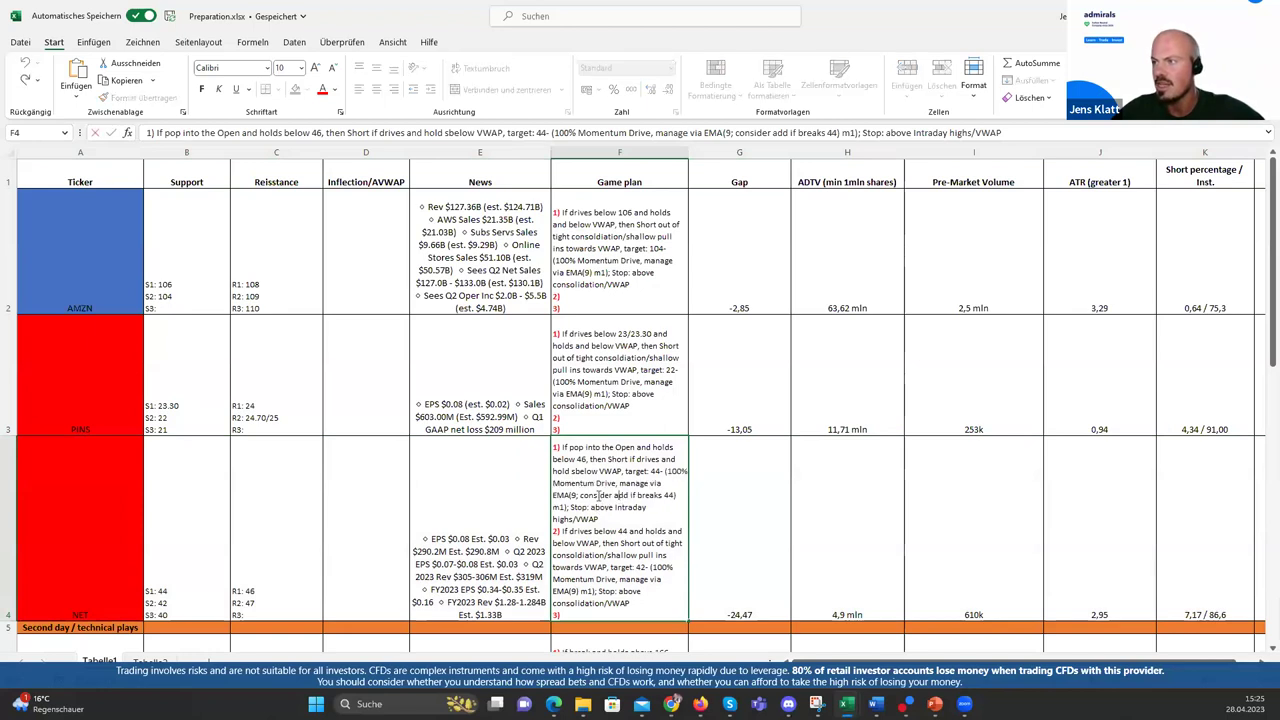
left_click_drag(580, 495, 569, 507)
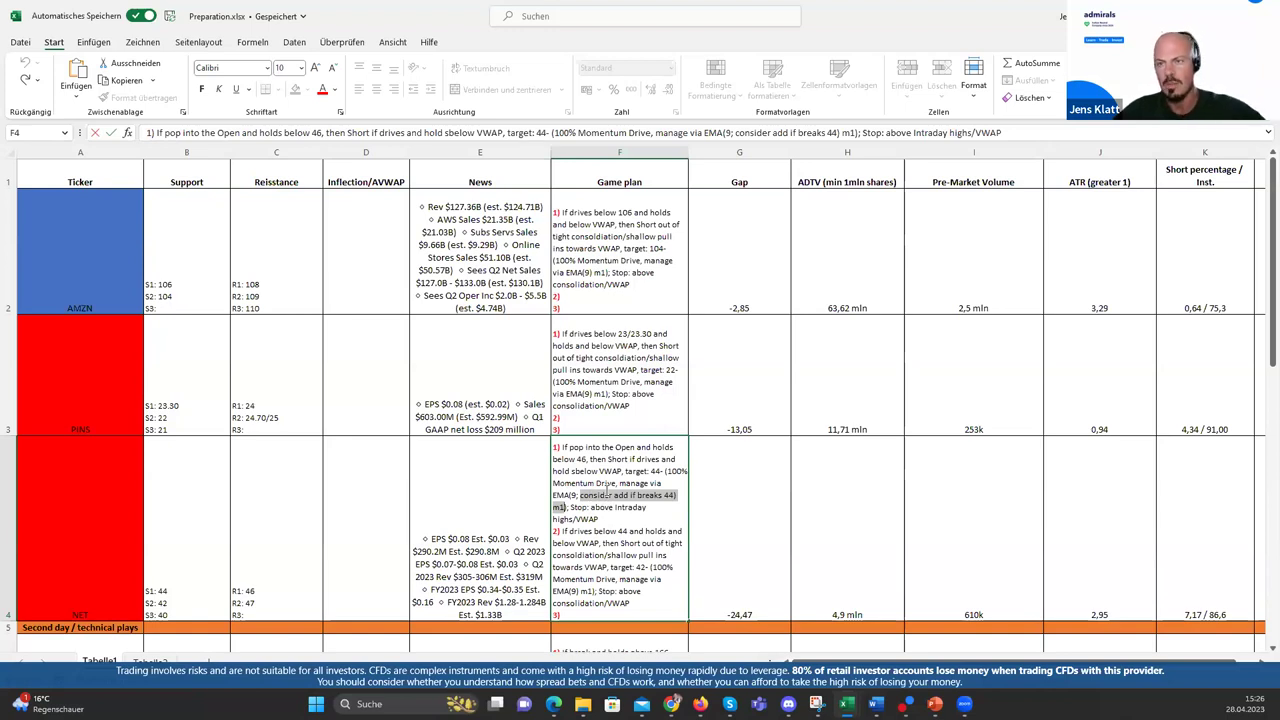
left_click(568, 532)
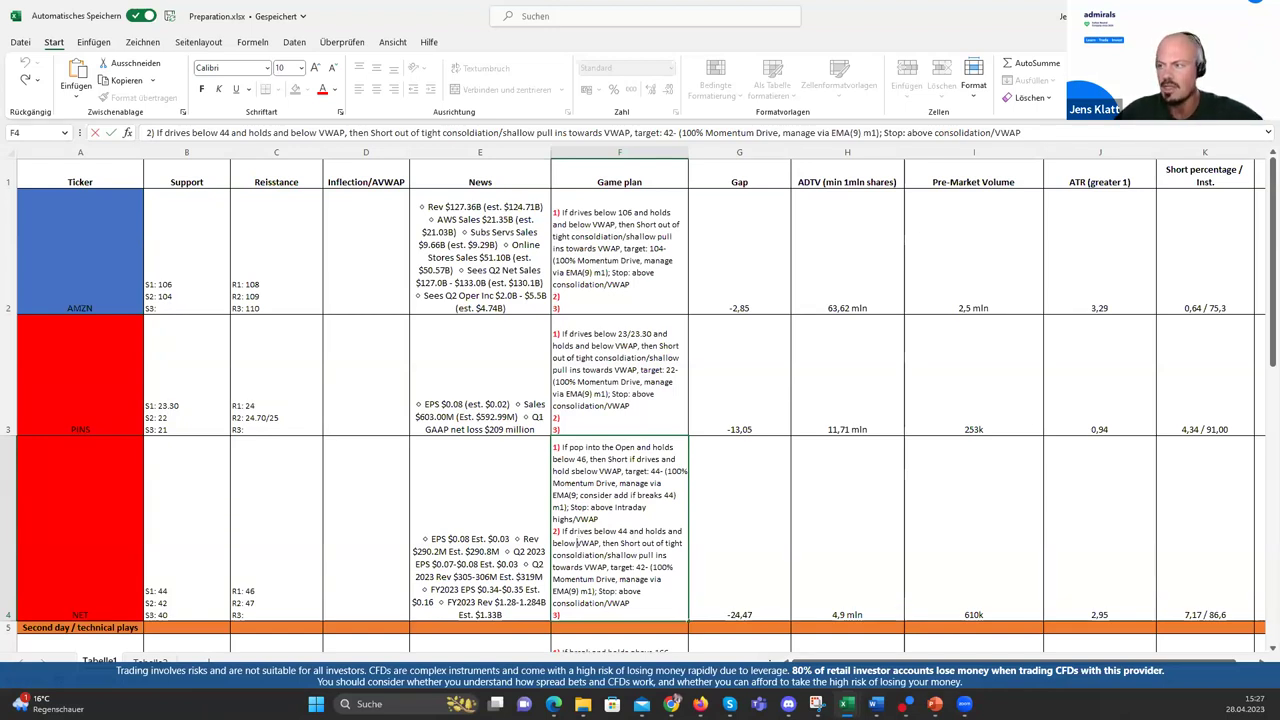
Switch to MetaTrader 5, inspect the lower horizontal levels on NET's daily chart with the crosshair, activate its M5 chart, and return to the workbook
left_click(905, 705)
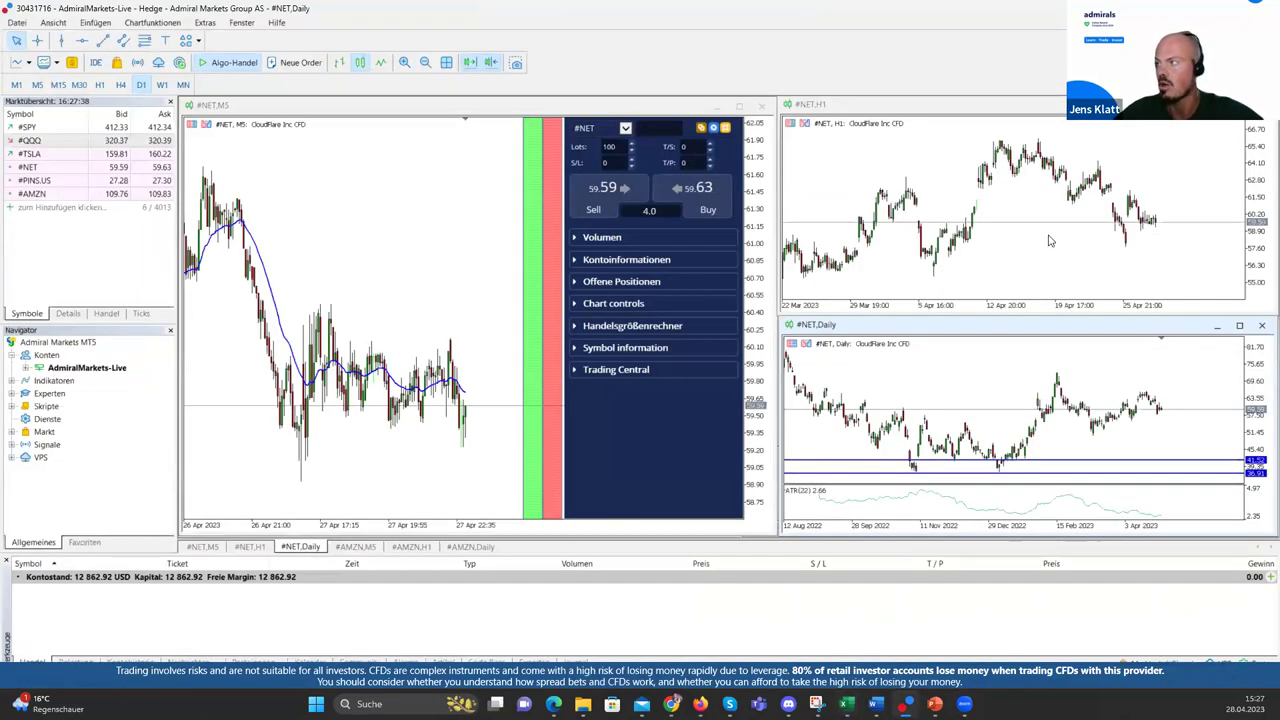
middle_click(1089, 452)
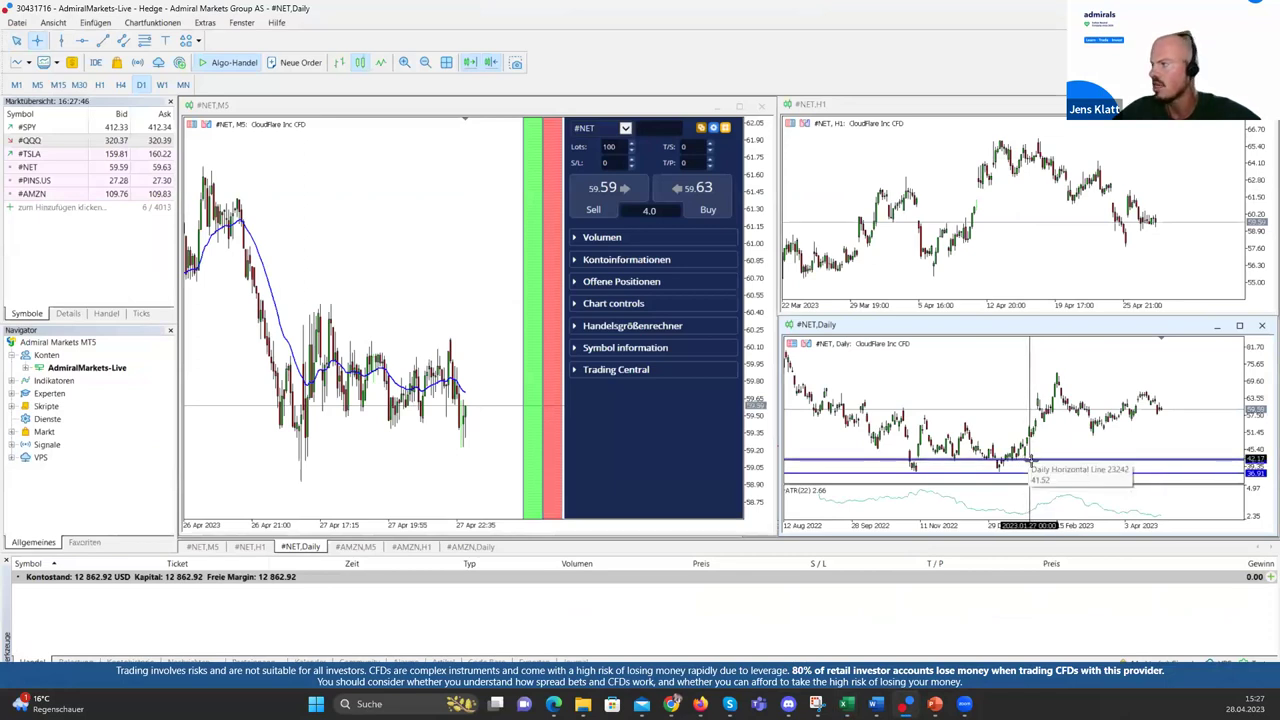
double_click(1035, 464)
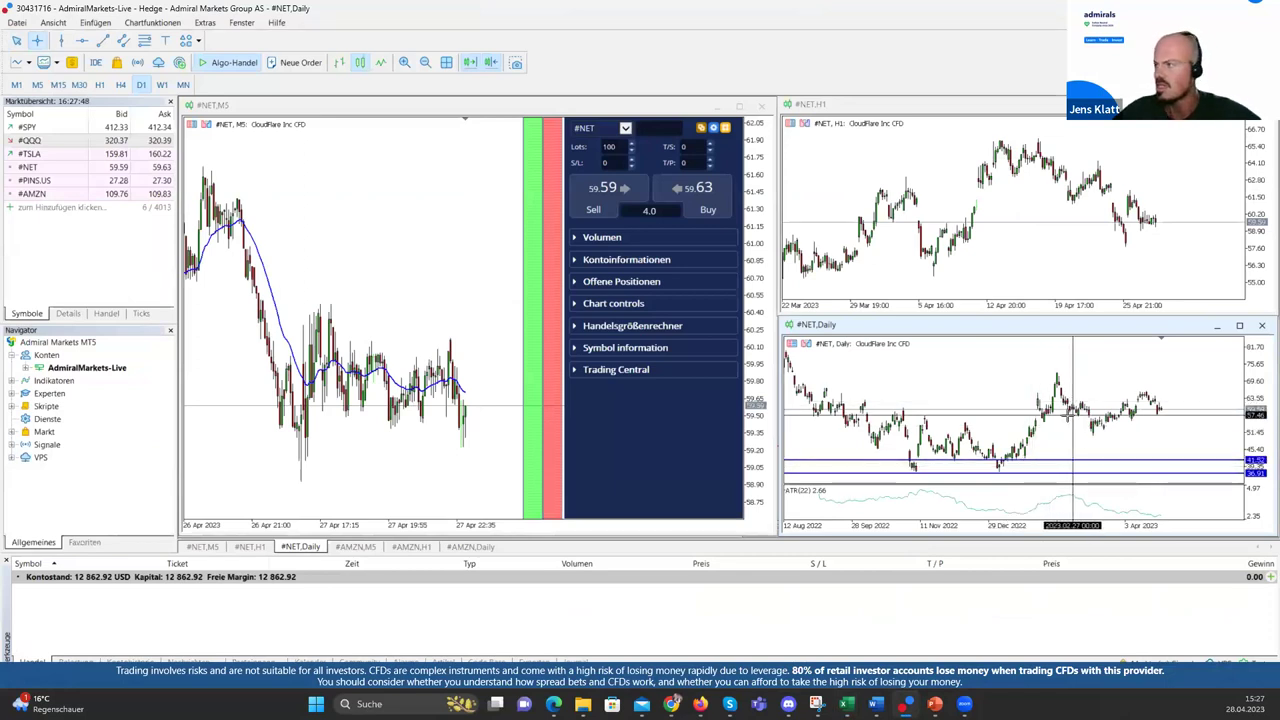
key("Escape")
left_click(188, 547)
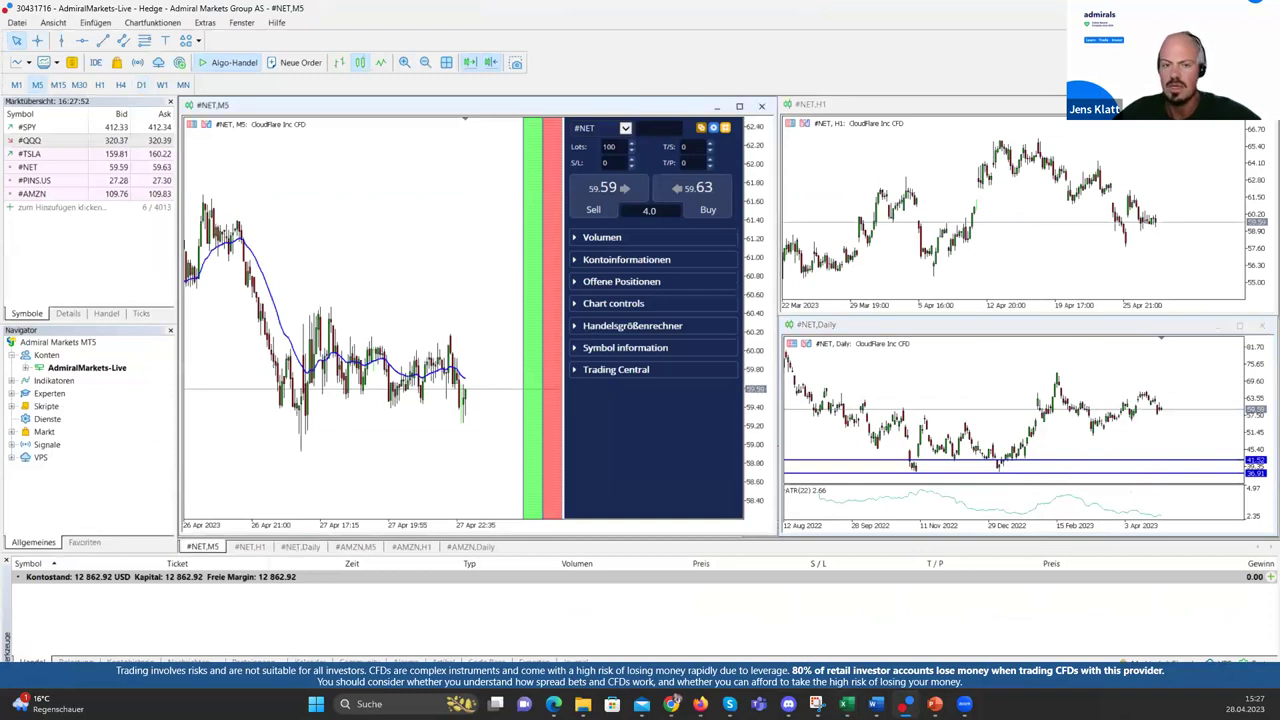
key("alt+Tab")
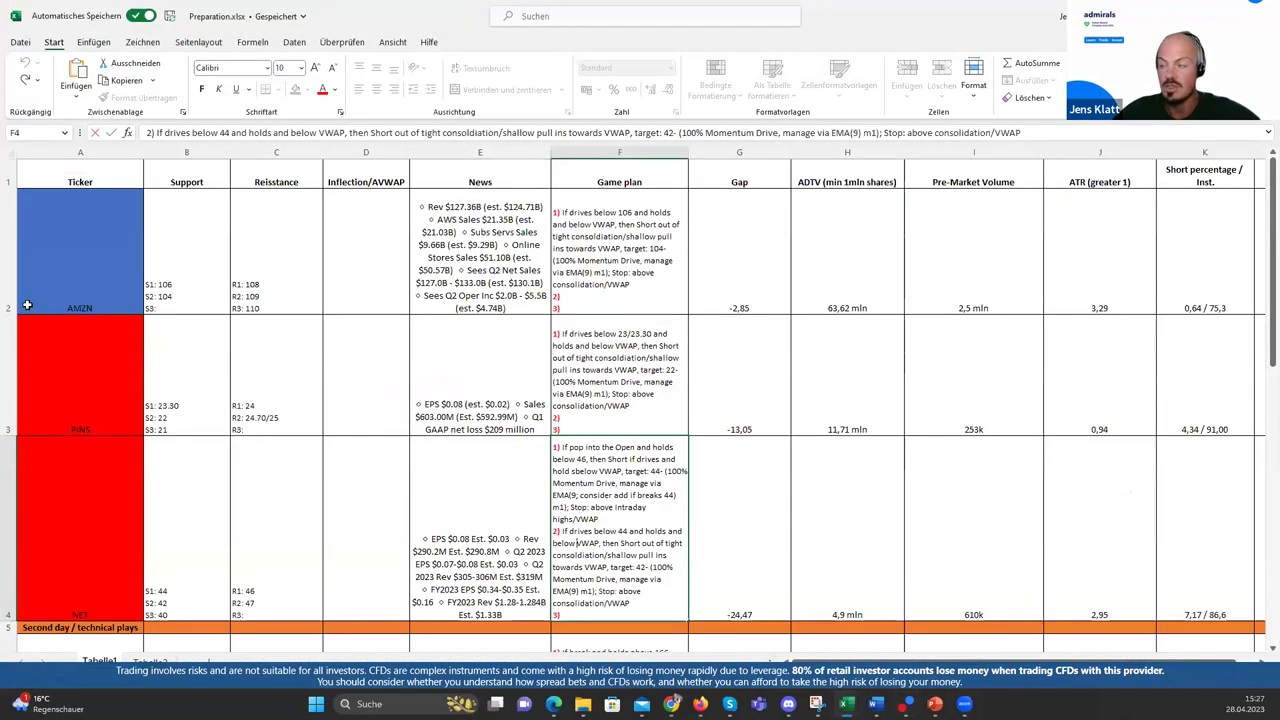
Set AMZN's gap to -1,84 and its pre-market volume to 4,9 mln
left_click(724, 284)
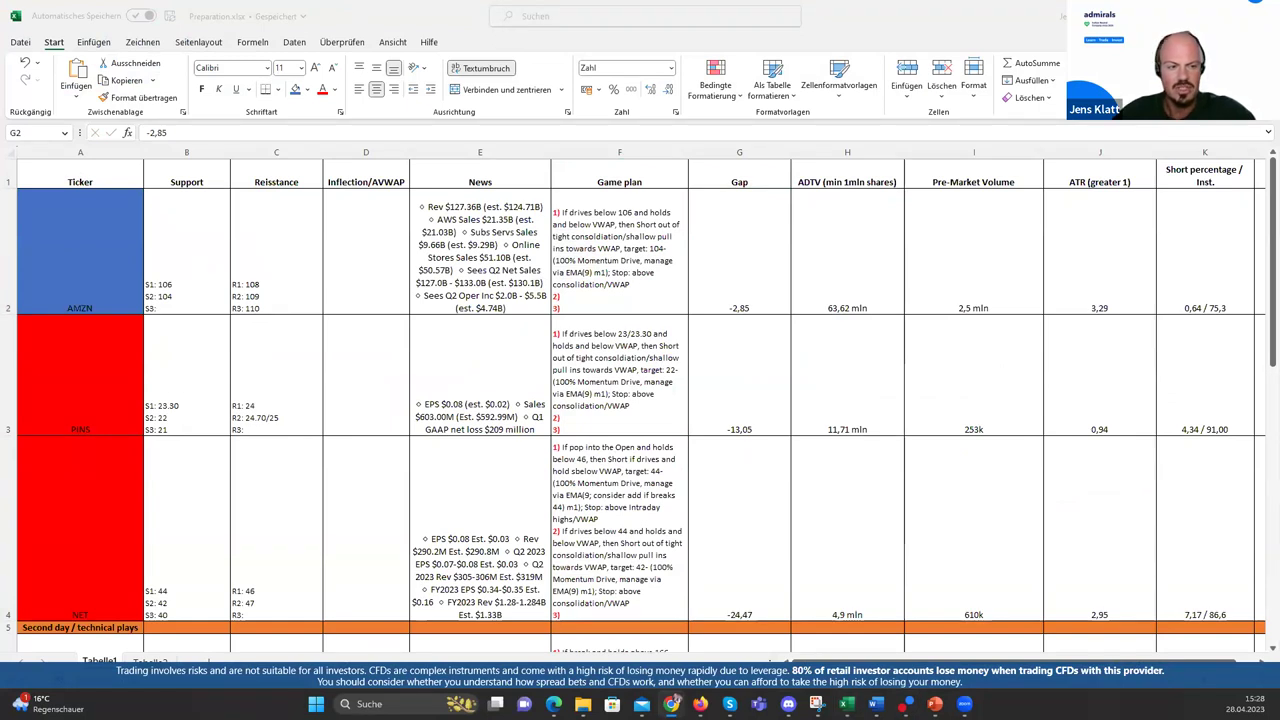
left_click(722, 272)
type("-1,84")
left_click(948, 293)
double_click(938, 308)
key("Home")
key("Delete")
type("4")
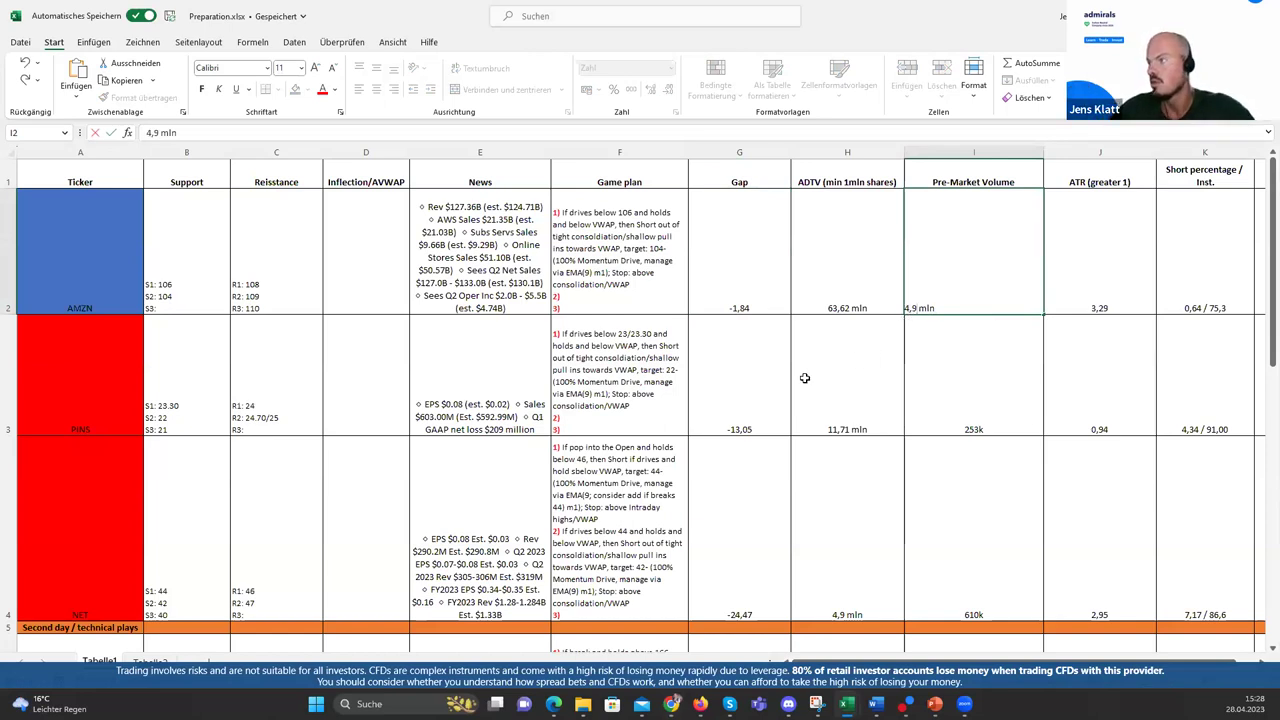
left_click(774, 383)
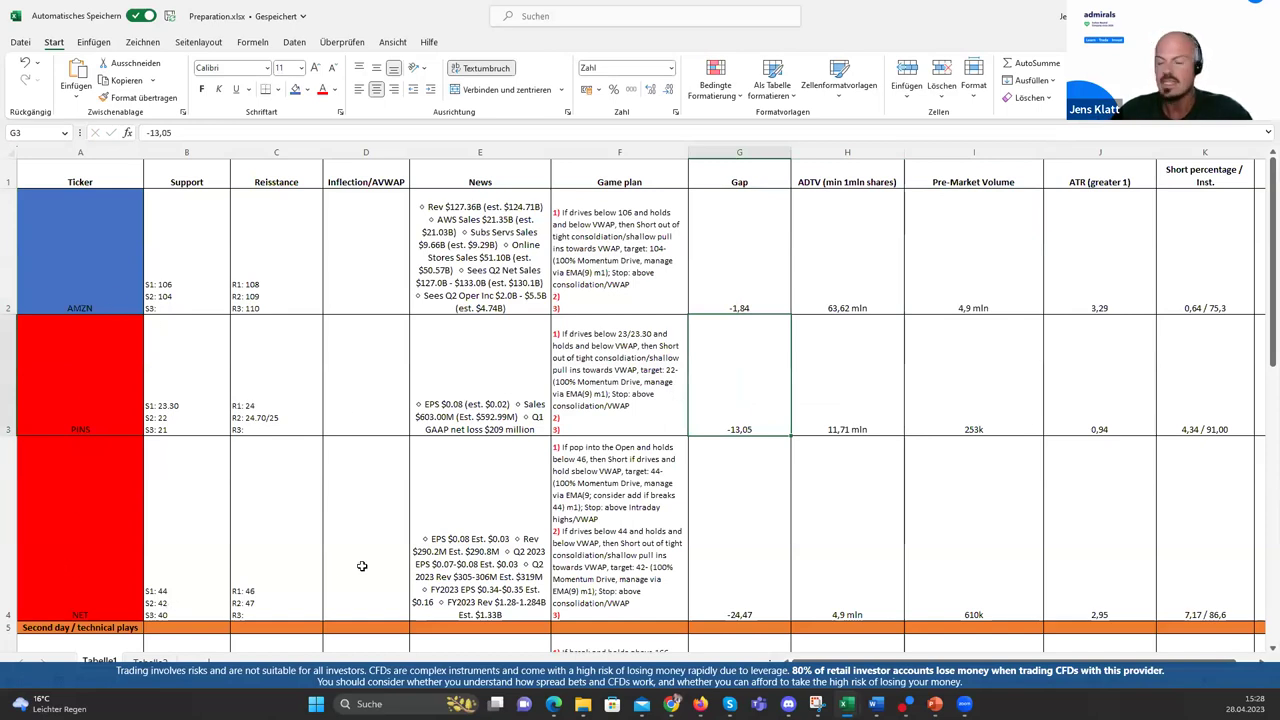
Set NET's gap to -24,17 and its pre-market volume to 1,1 mln
left_click(754, 594)
key("F2")
key("BackSpace")
key("BackSpace")
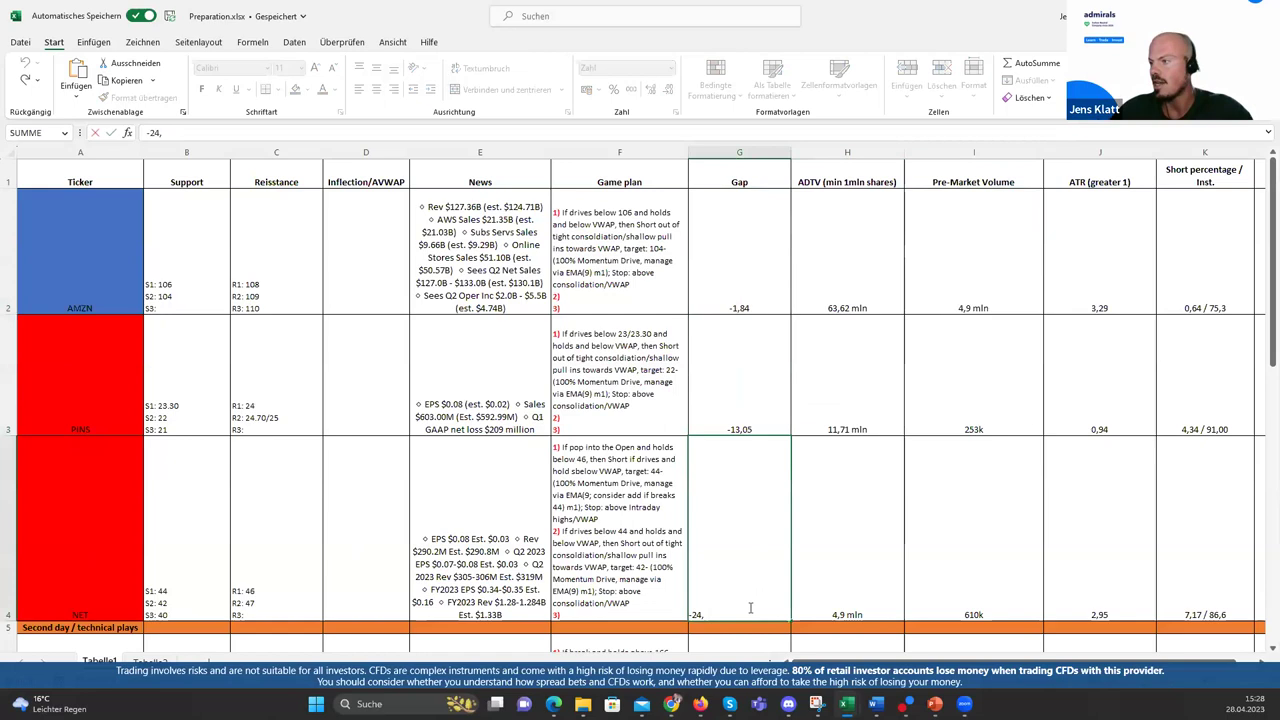
type("17")
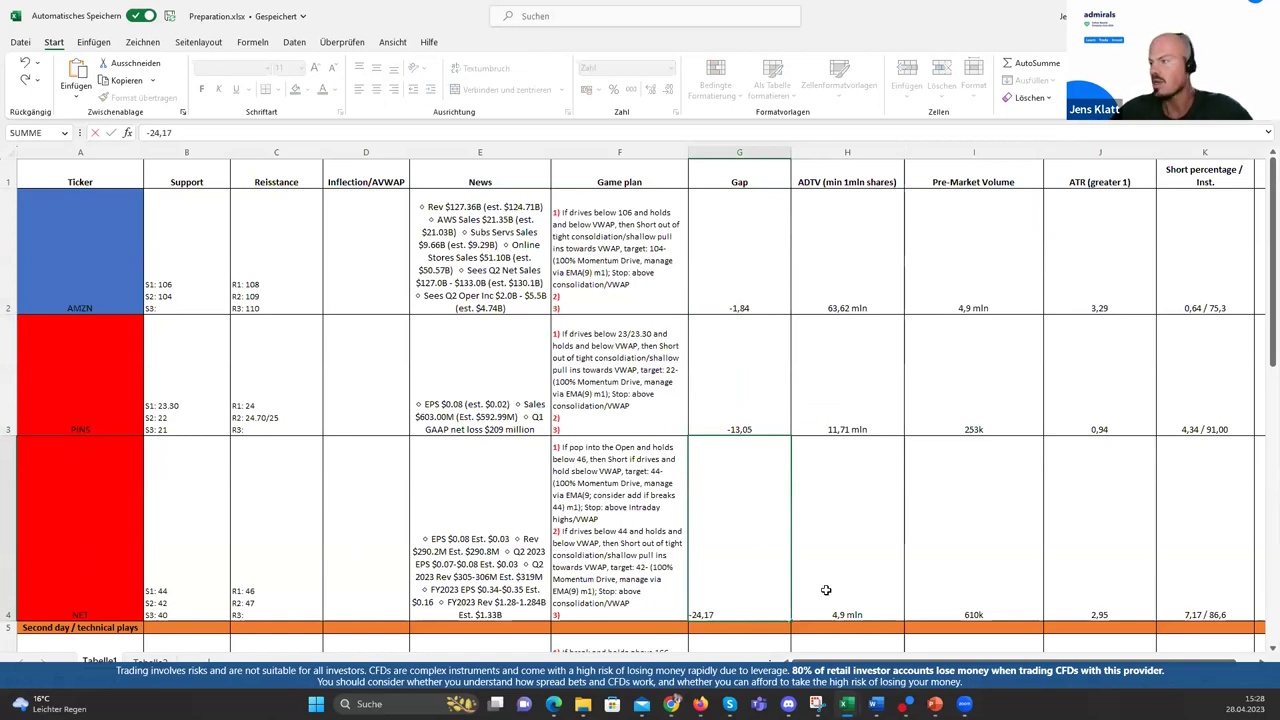
left_click(966, 568)
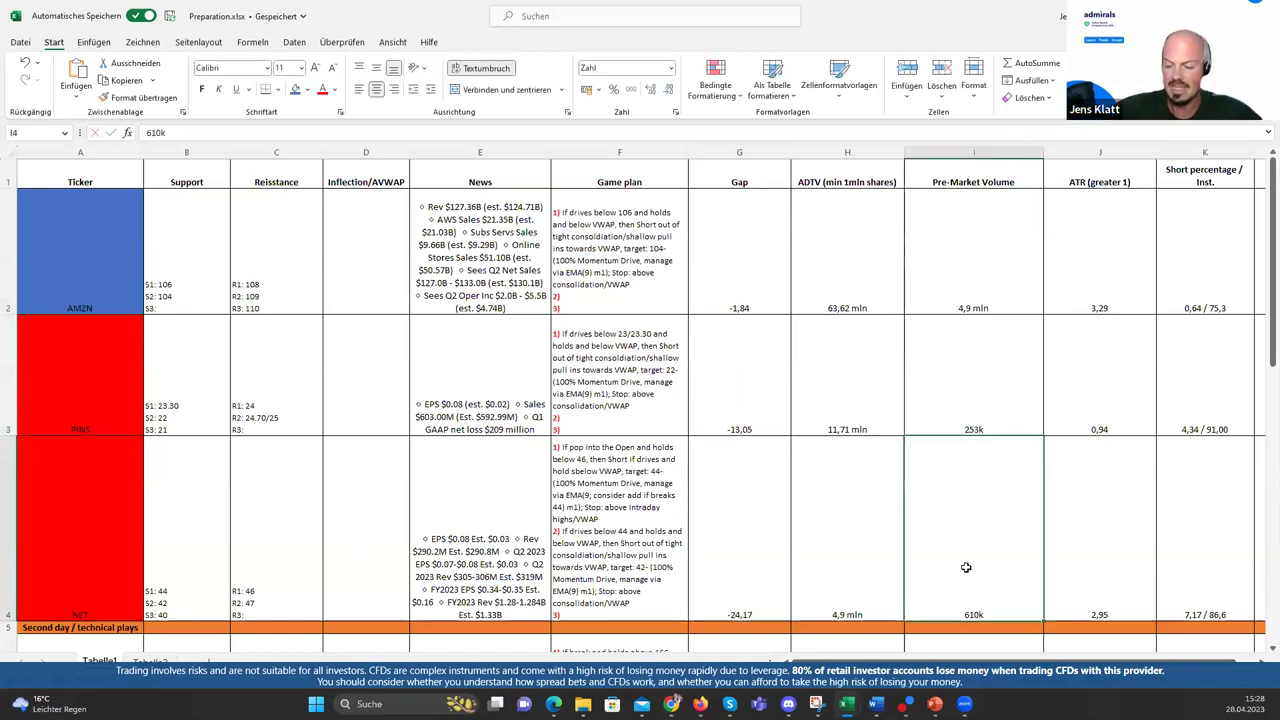
type("1,1 mln")
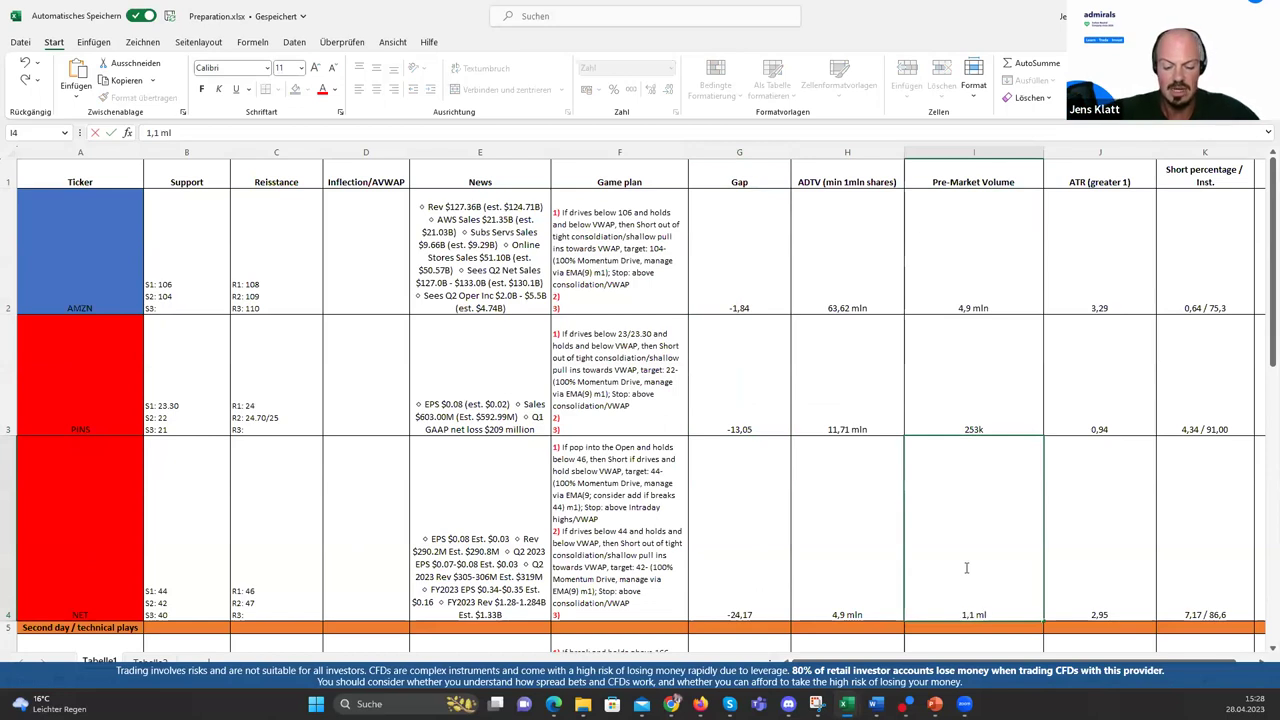
left_click(743, 545)
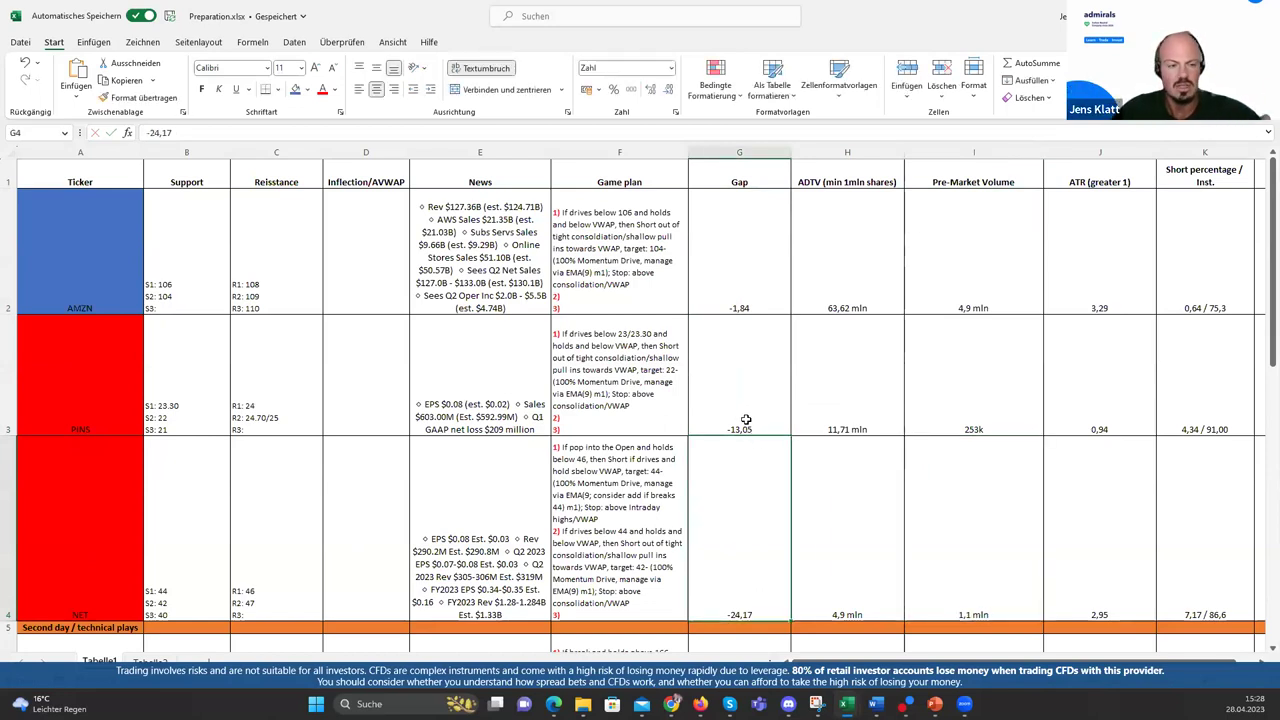
Set PINS's gap to -10,16 in the preparation table
left_click(745, 421)
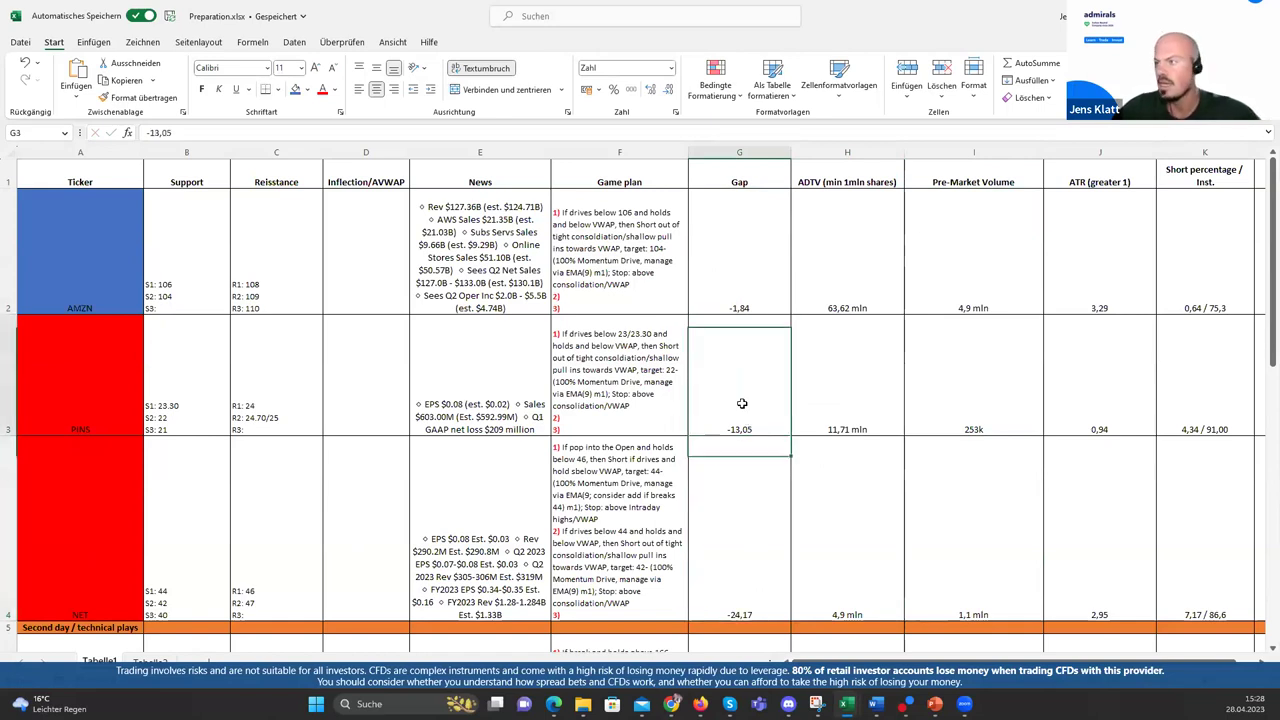
type("-10,1")
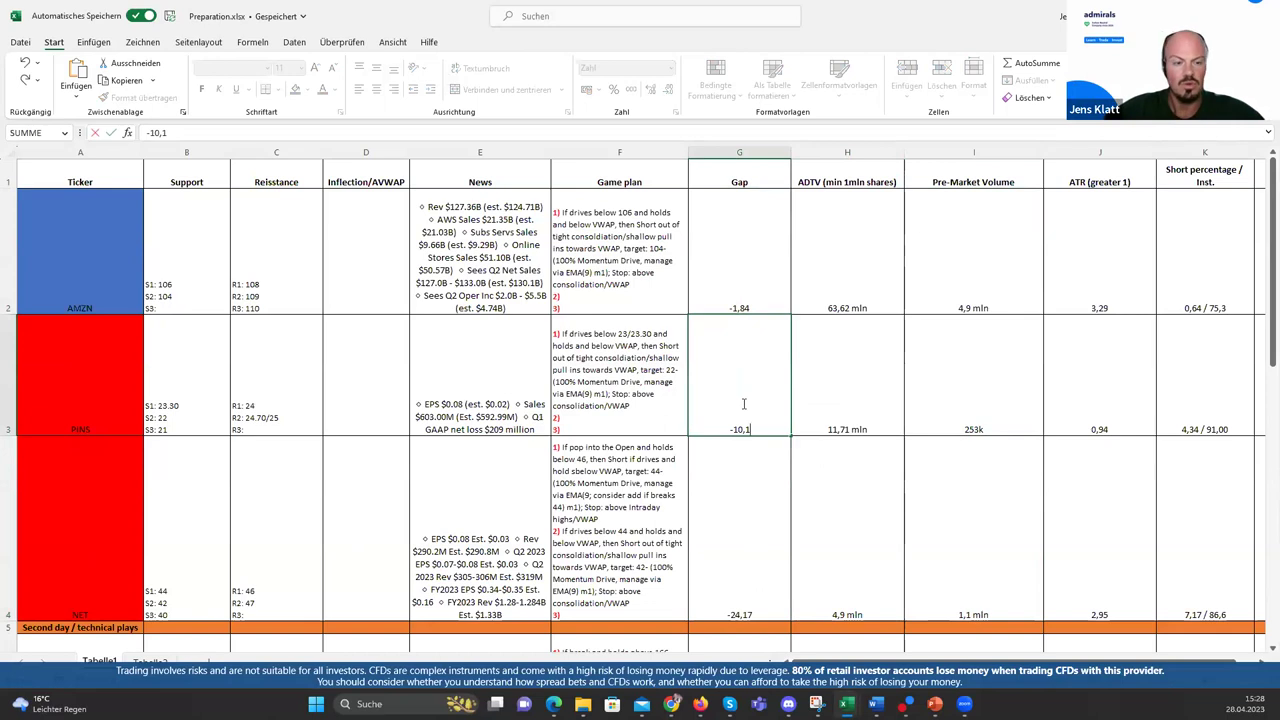
type("6")
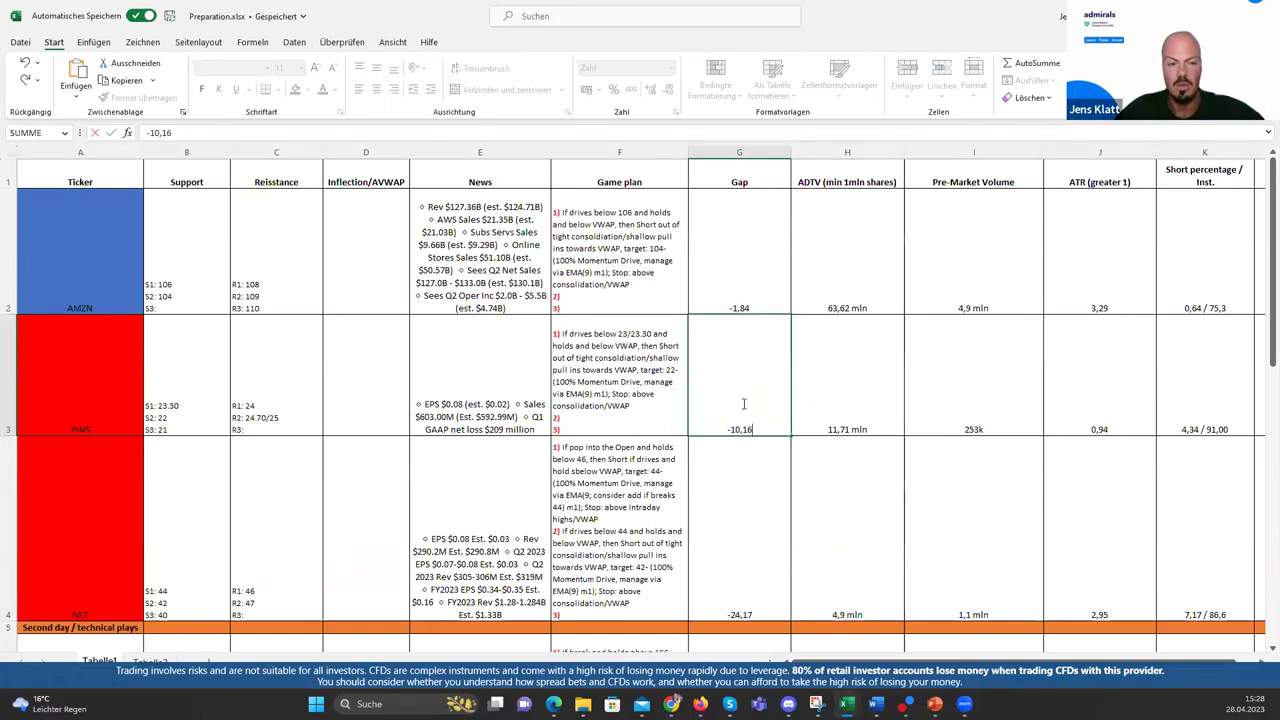
left_click(979, 423)
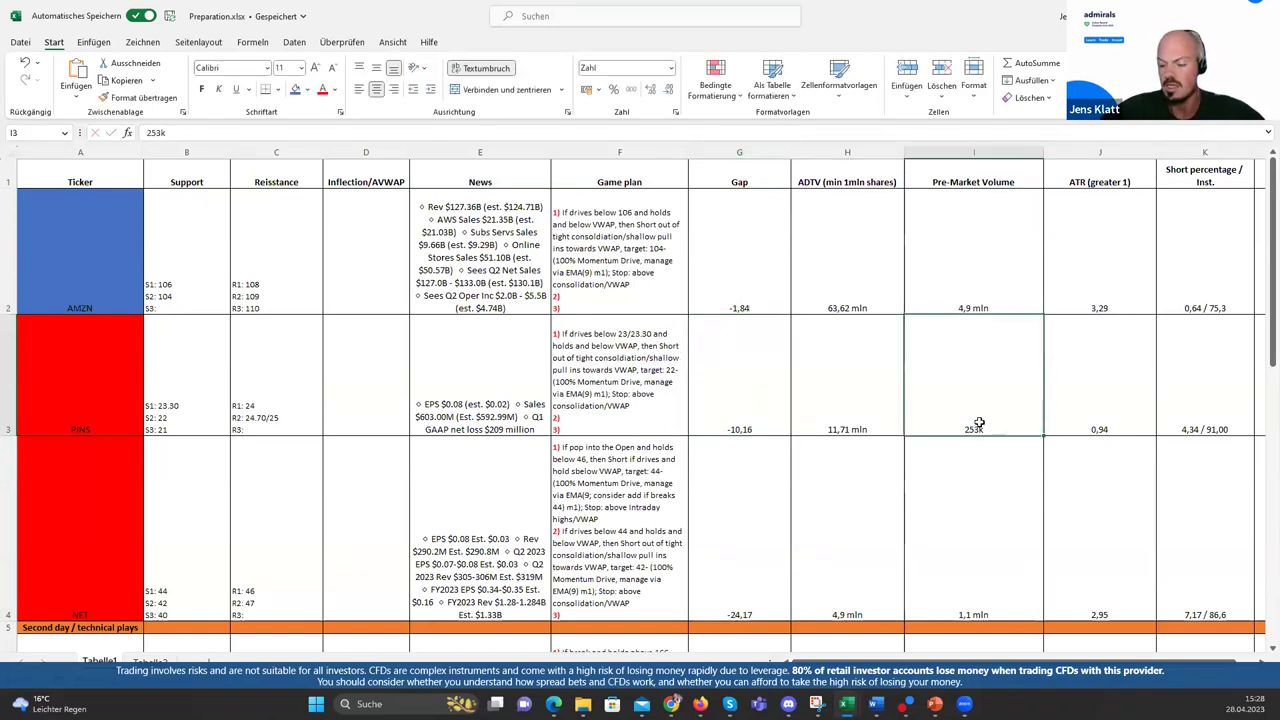
Set PINS's pre-market volume to 683k and switch to the Setup Checkliste presentation, maximizing its window
type("683k")
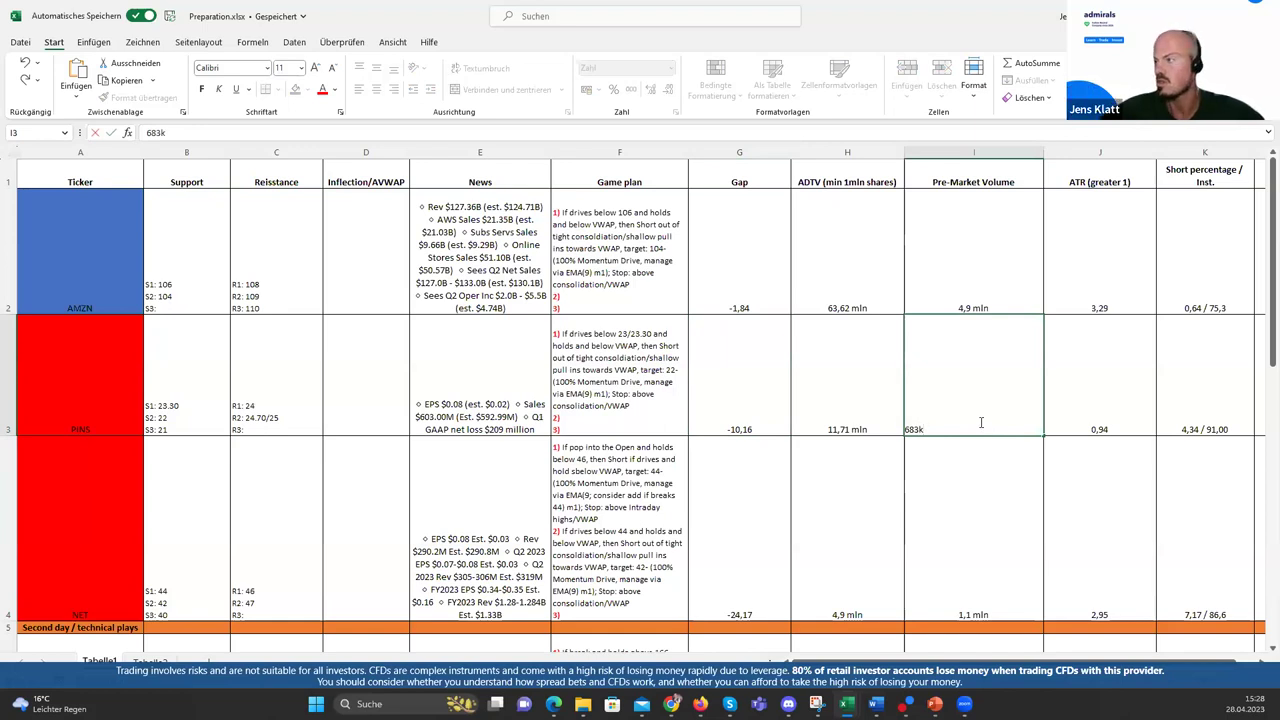
key("Return")
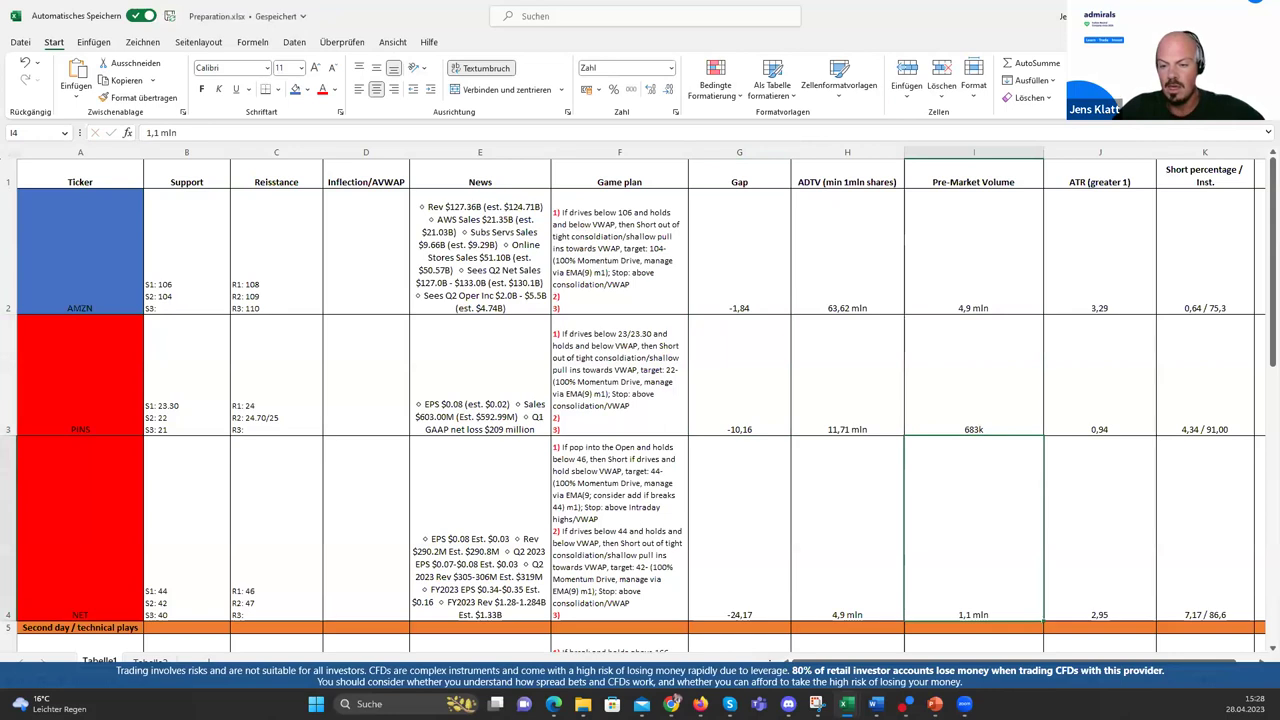
key("alt+Tab")
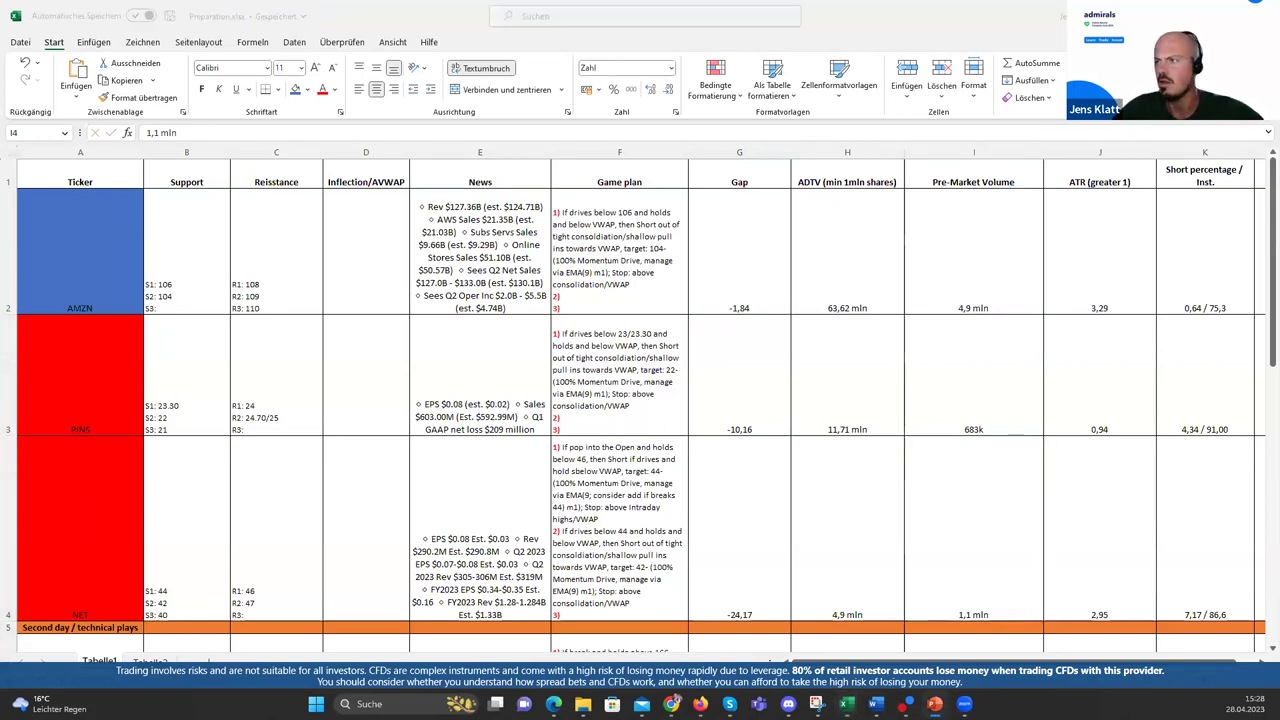
key("super+Up")
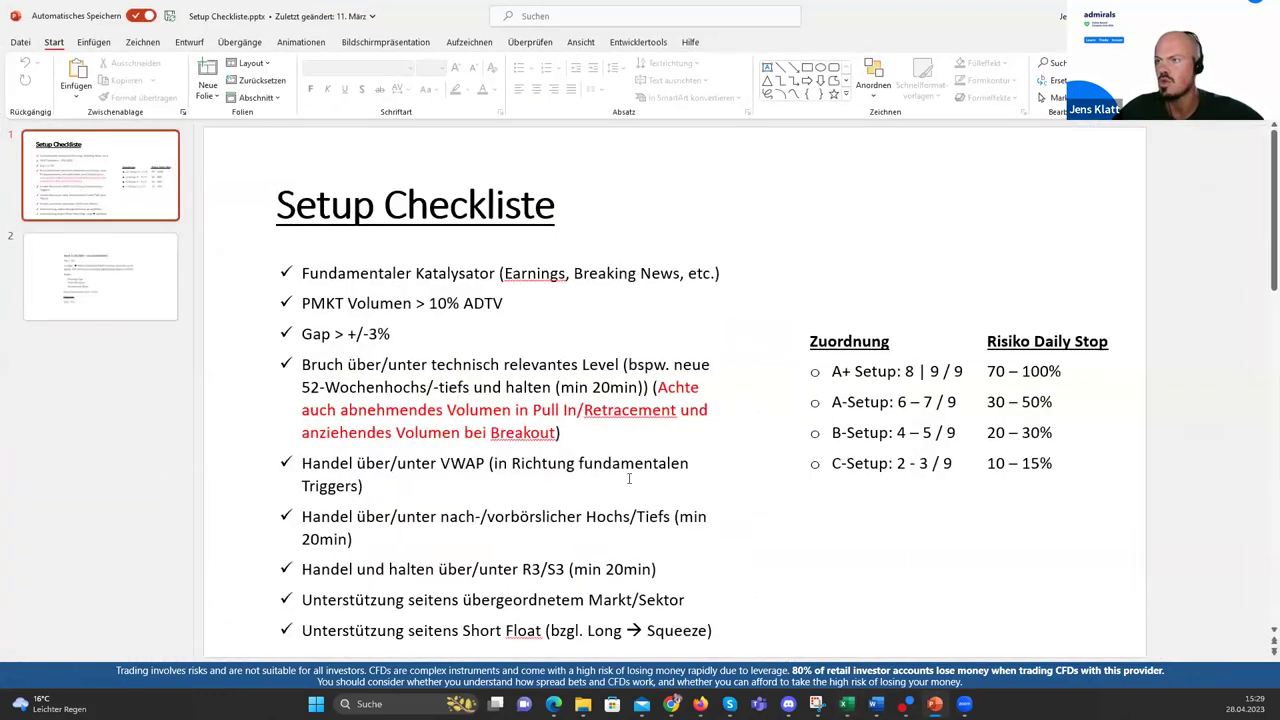
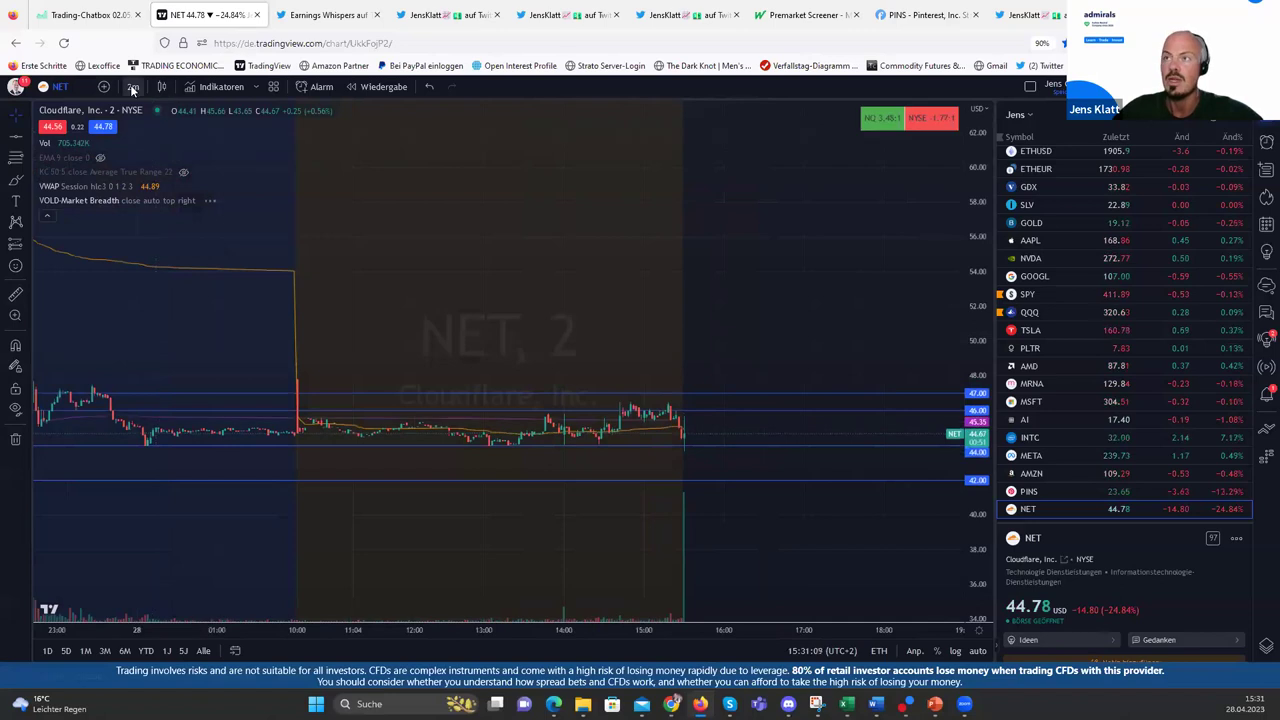
Set NET's TradingView chart to the 1-minute interval and enlarge the price range around the 44 to 47 levels
left_click(161, 148)
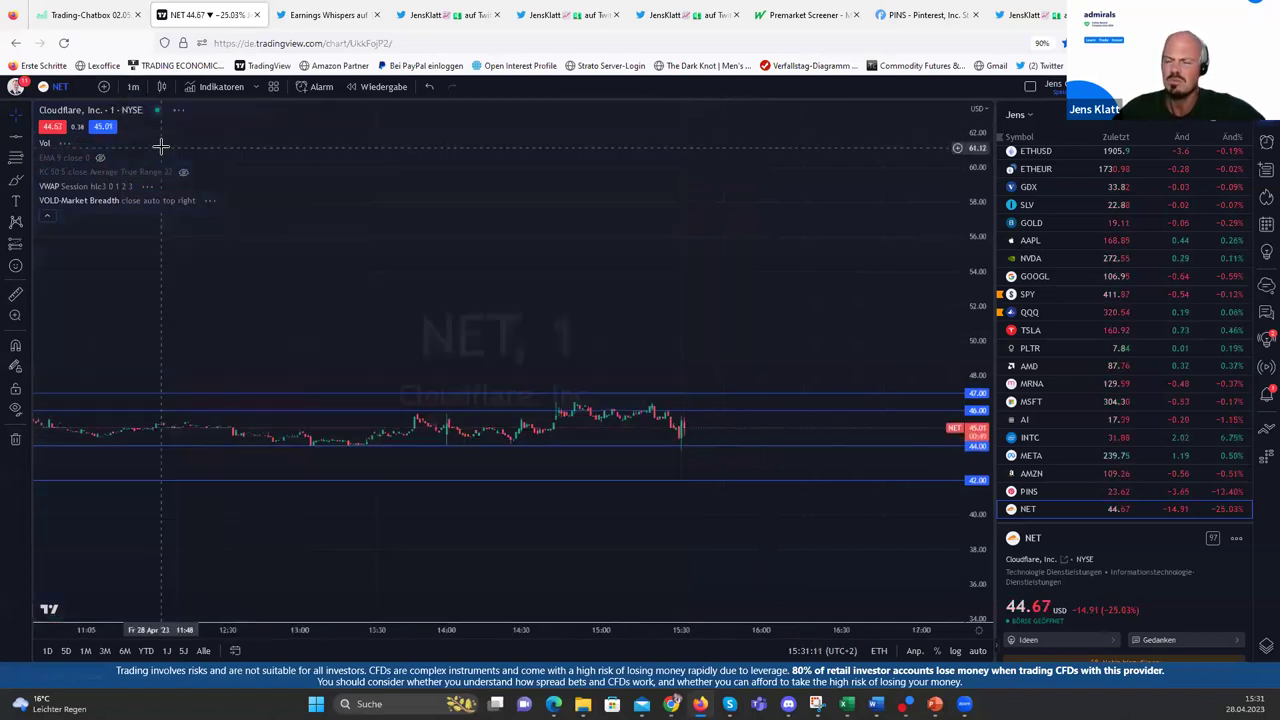
double_click(957, 509)
left_click_drag(760, 329, 780, 190)
left_click_drag(968, 527, 794, 414)
scroll(794, 414, "up", 4)
left_click_drag(701, 440, 742, 446)
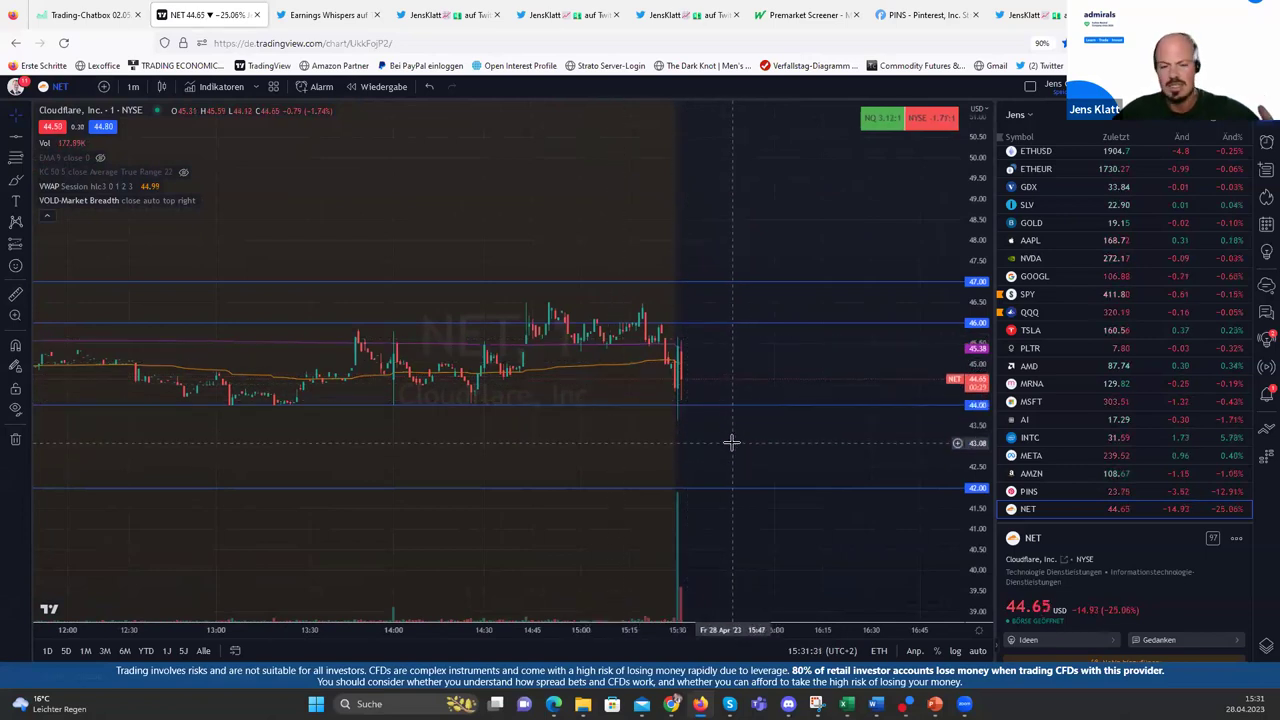
Examine NET's opening move on the 1-minute chart against VWAP, the 44 level, and the overnight and premarket lows
scroll(731, 442, "down", 1)
scroll(790, 442, "down", 1)
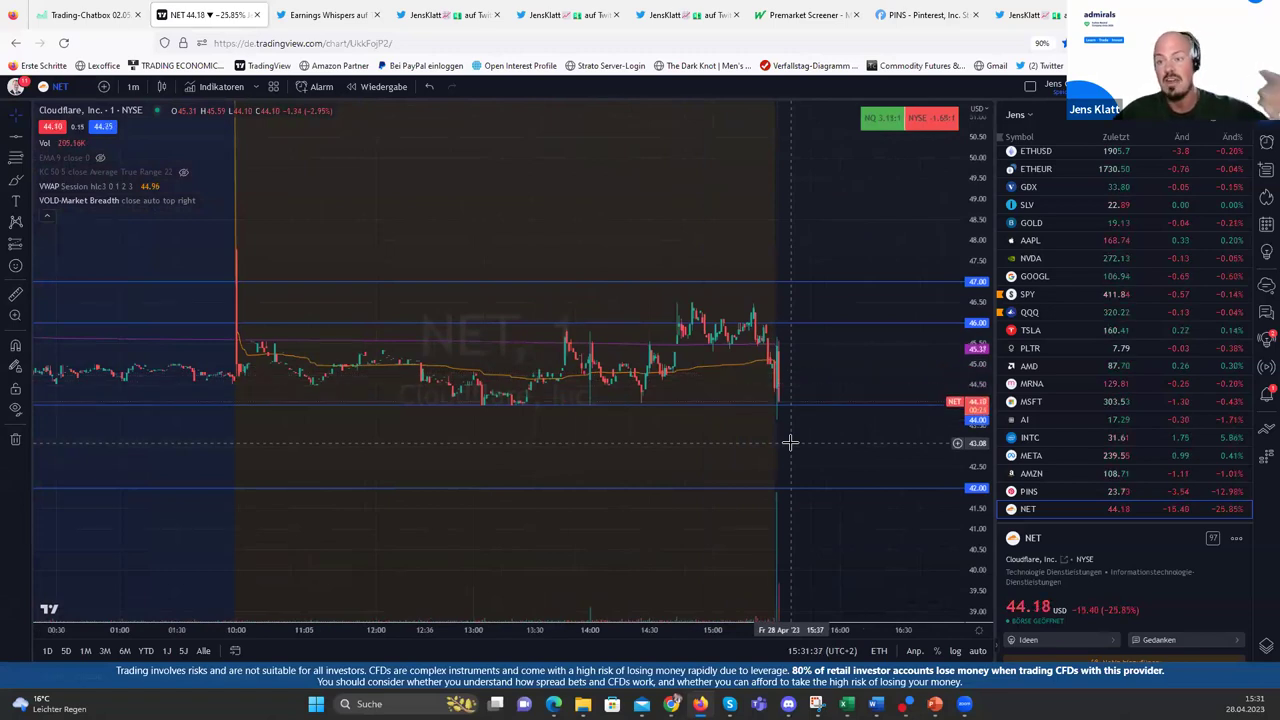
scroll(845, 431, "up", 3)
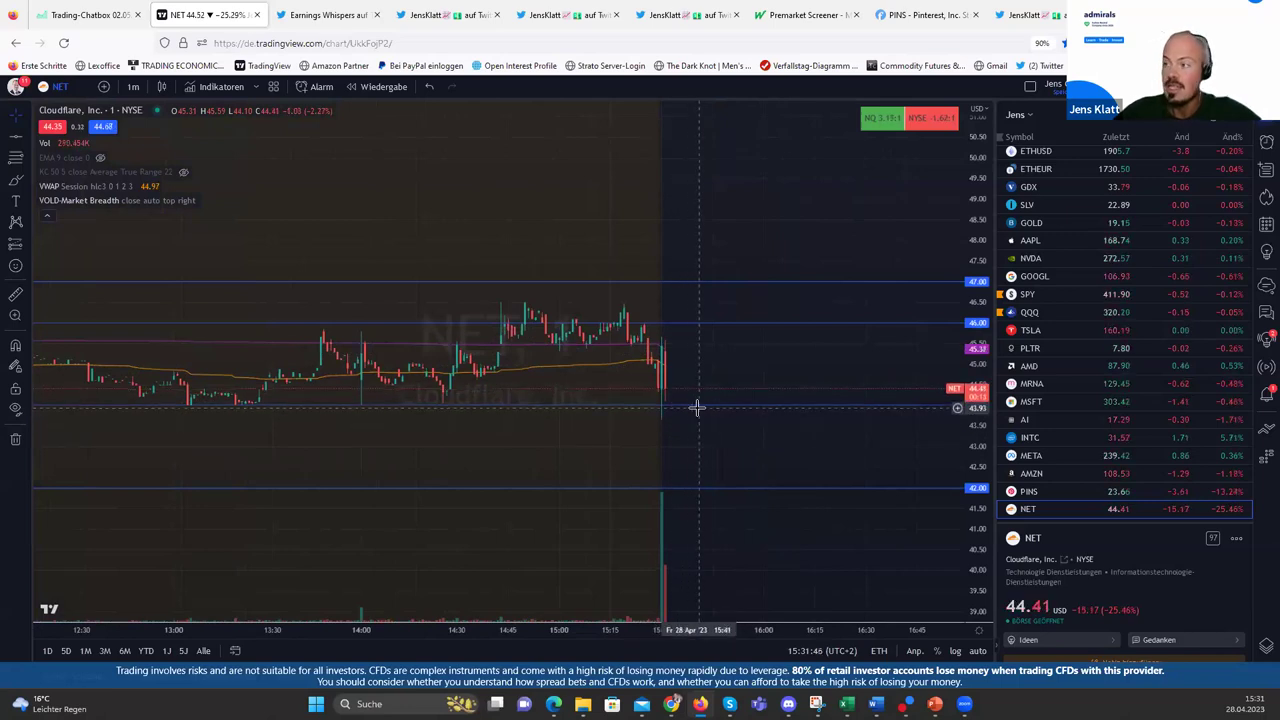
scroll(695, 412, "down", 3)
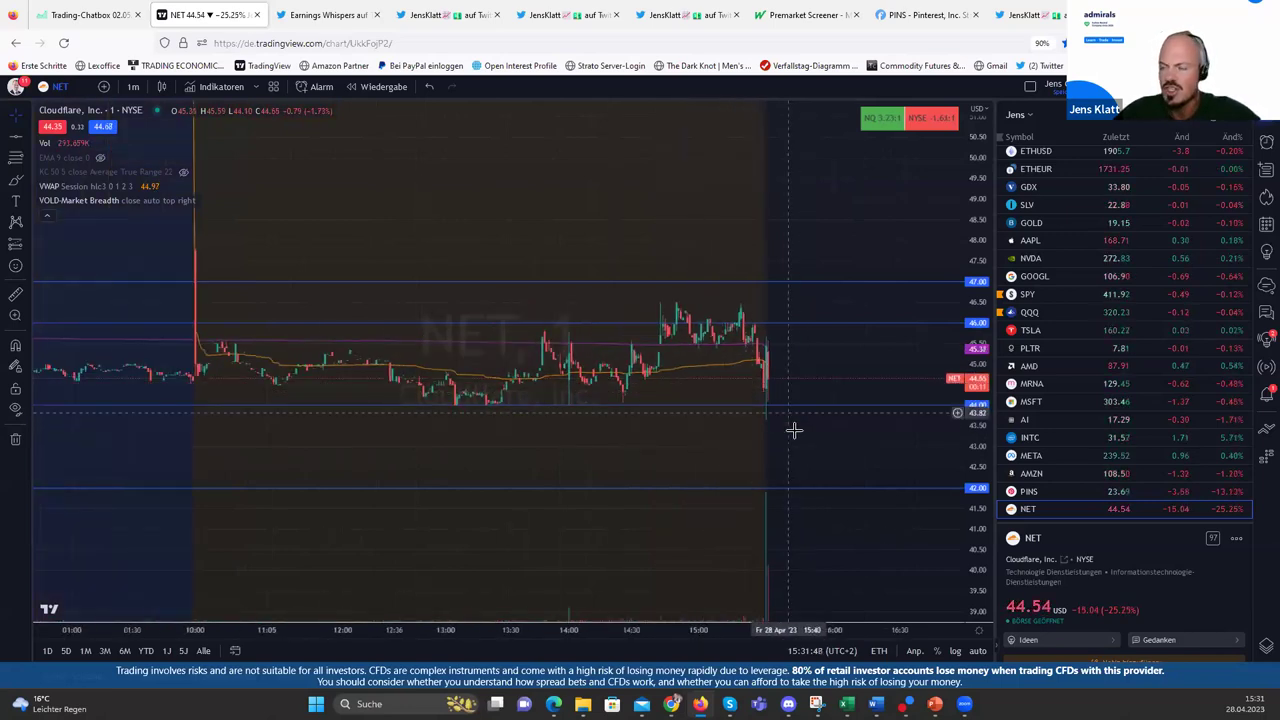
scroll(793, 430, "down", 3)
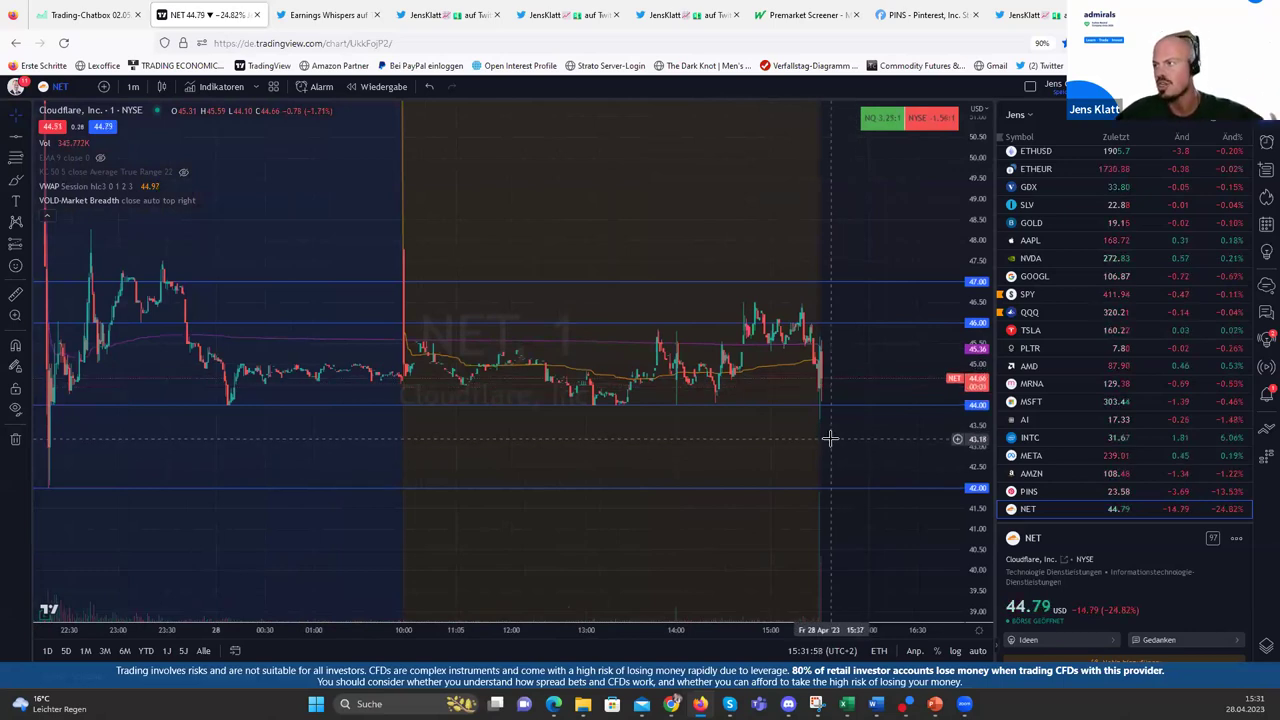
scroll(830, 438, "up", 5)
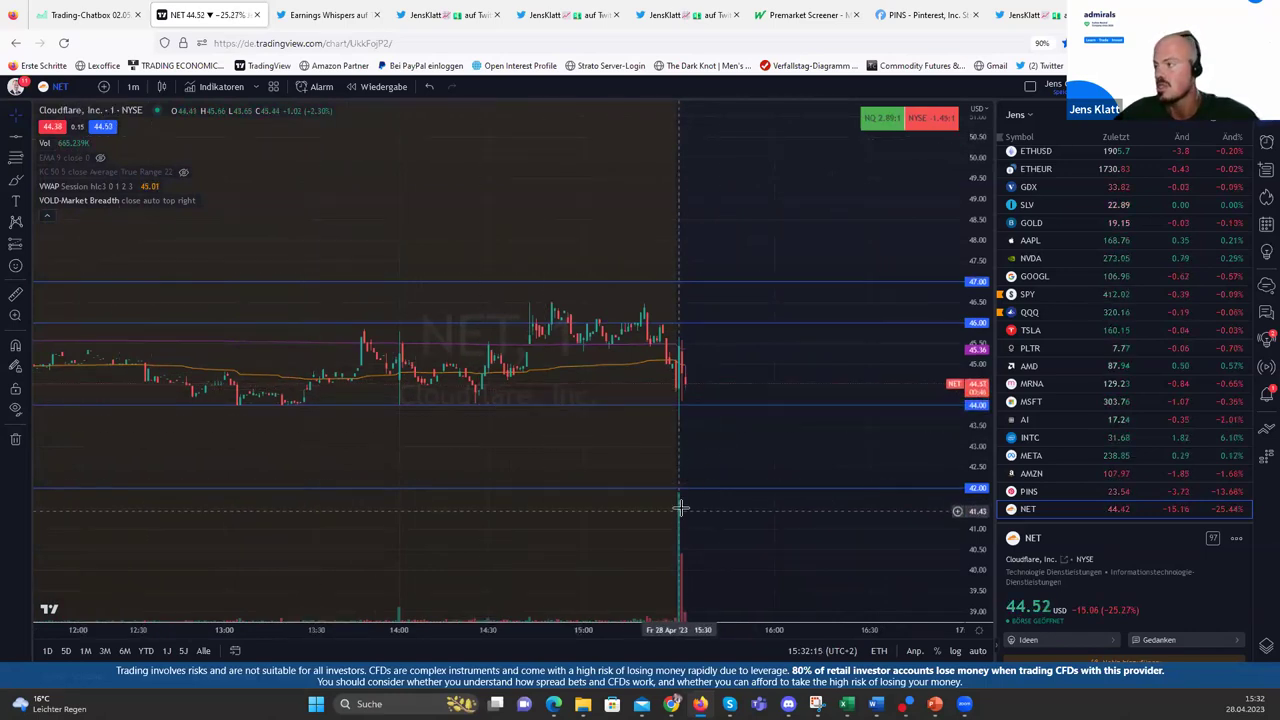
Open AMZN's 1-minute chart from the watchlist and examine its opening move against the premarket and overnight price action
left_click(1090, 475)
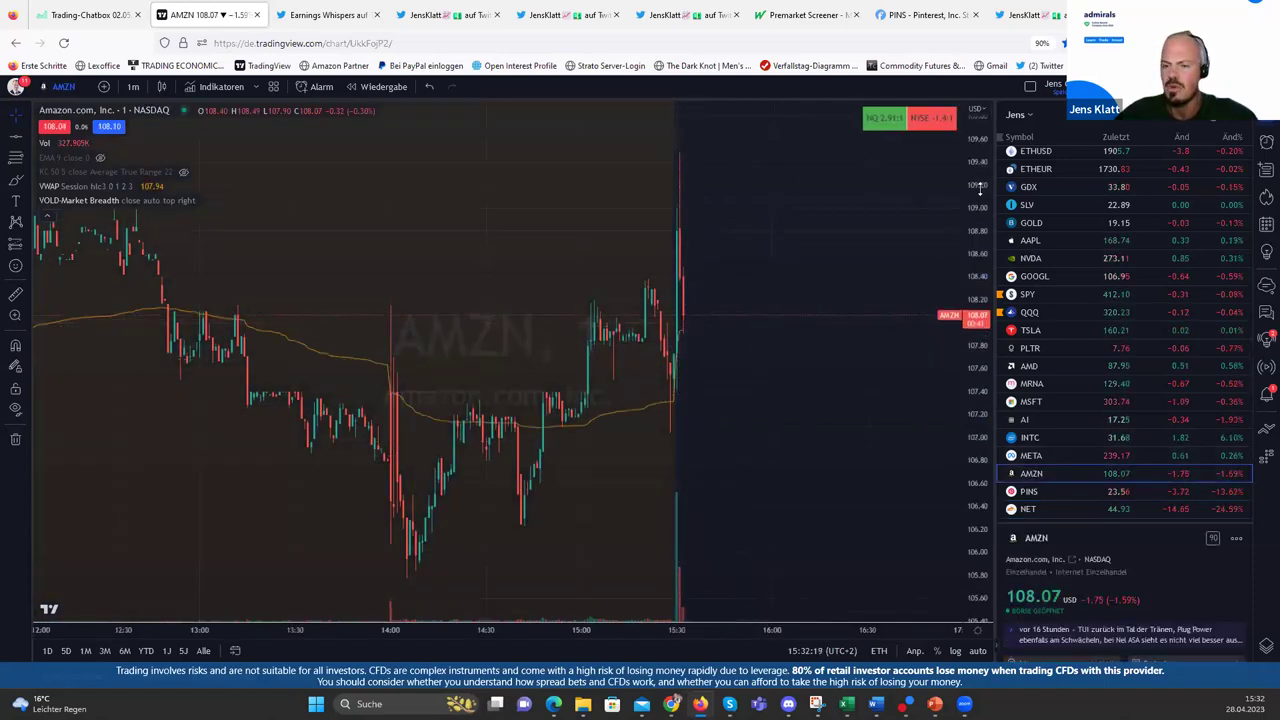
left_click_drag(971, 263, 923, 420)
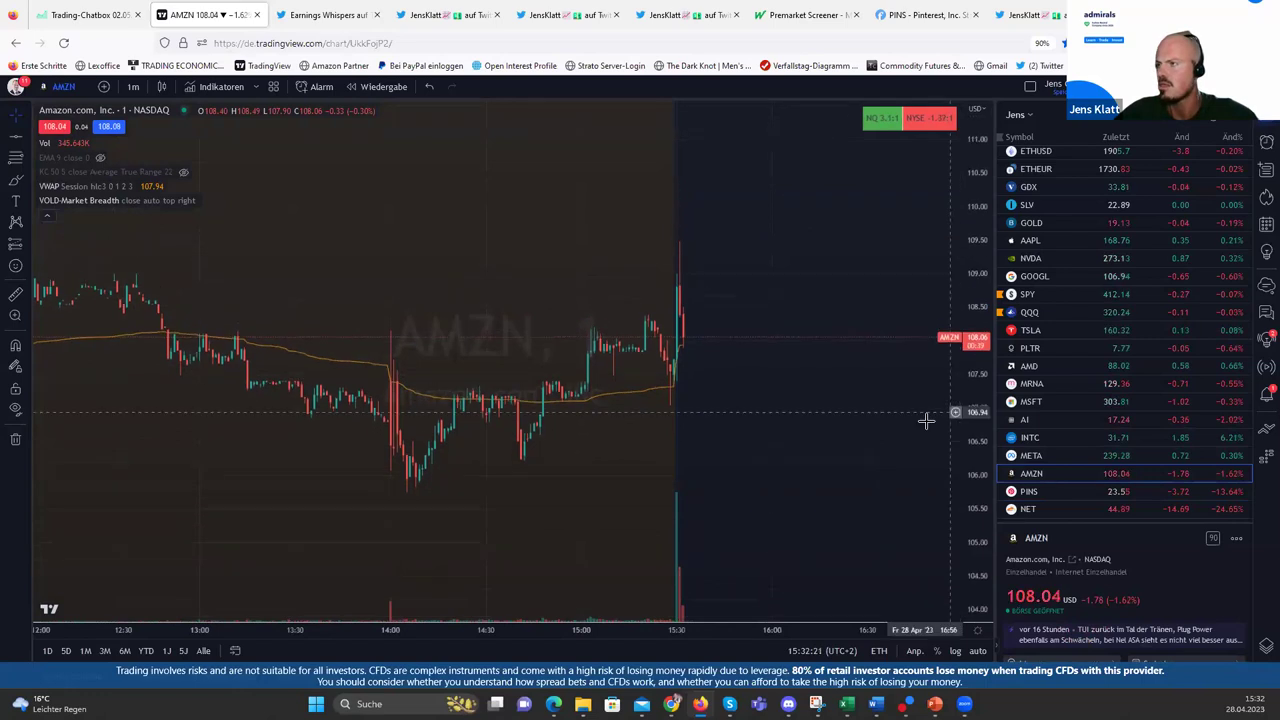
scroll(713, 405, "down", 5)
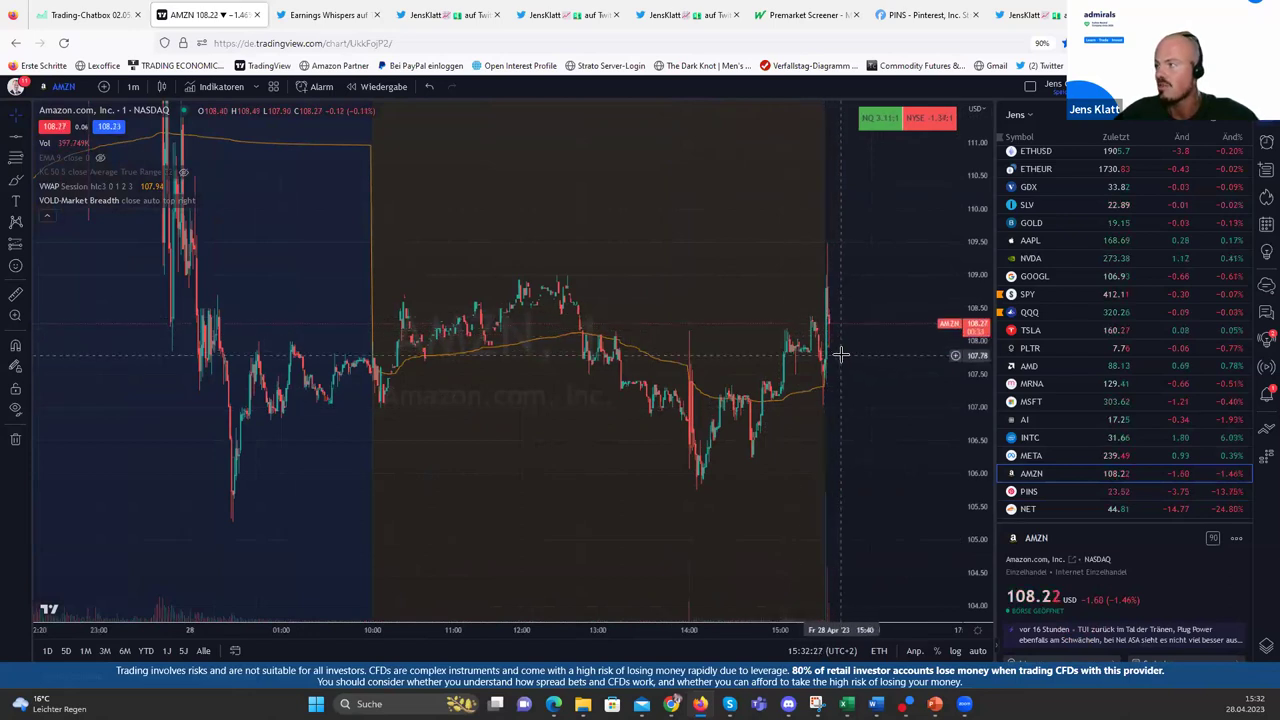
Open PINS's chart, switch it to 30 minutes, and examine past price action around the 23.30 support back to November
left_click(1068, 492)
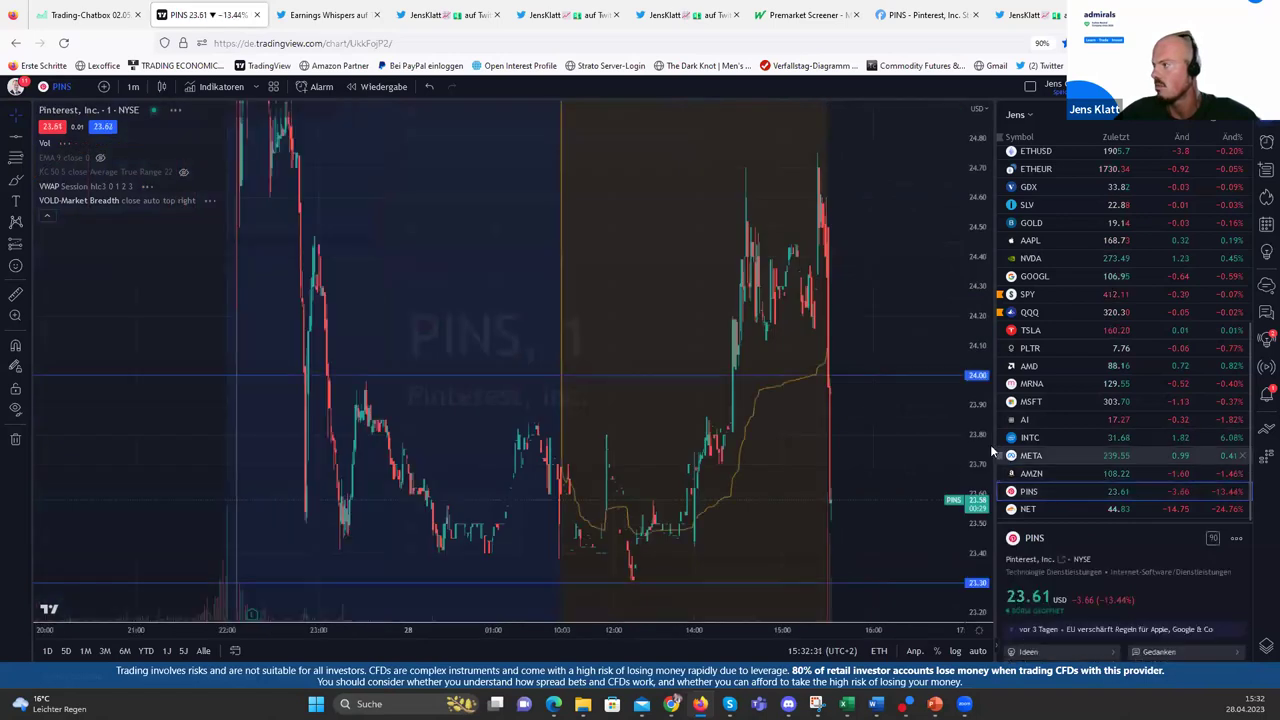
left_click_drag(973, 192, 970, 450)
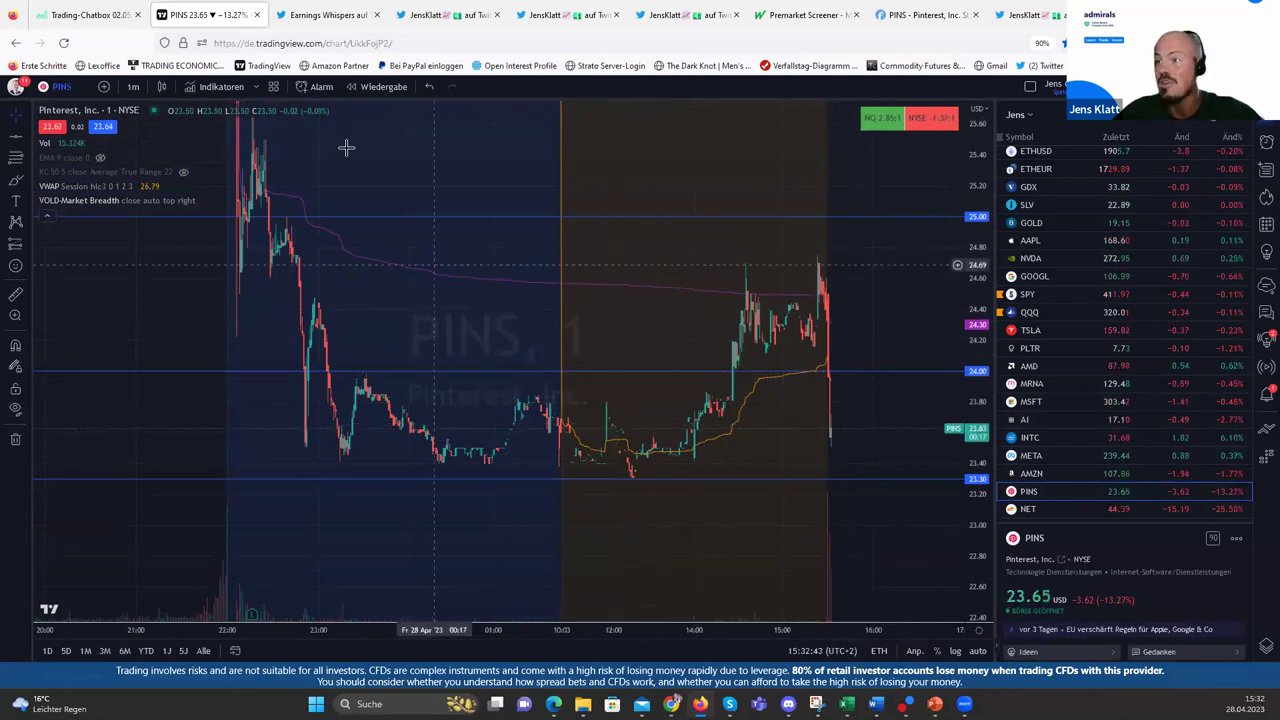
left_click(135, 87)
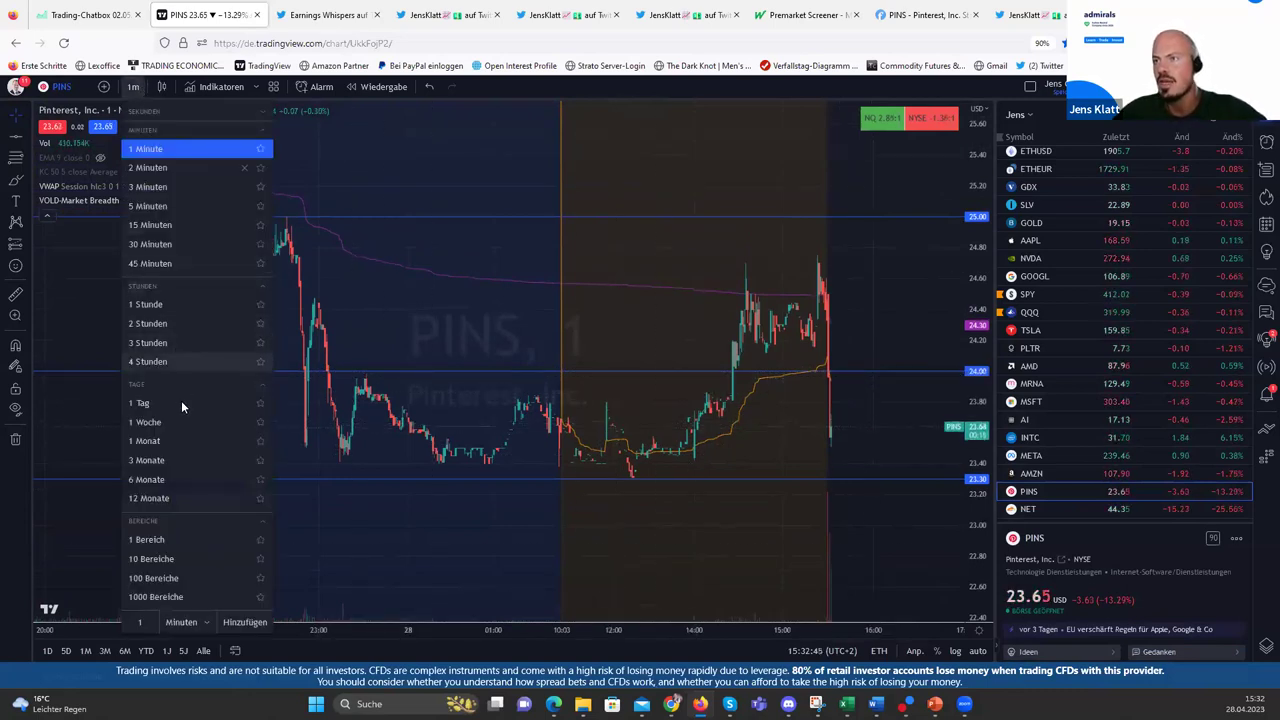
left_click(173, 244)
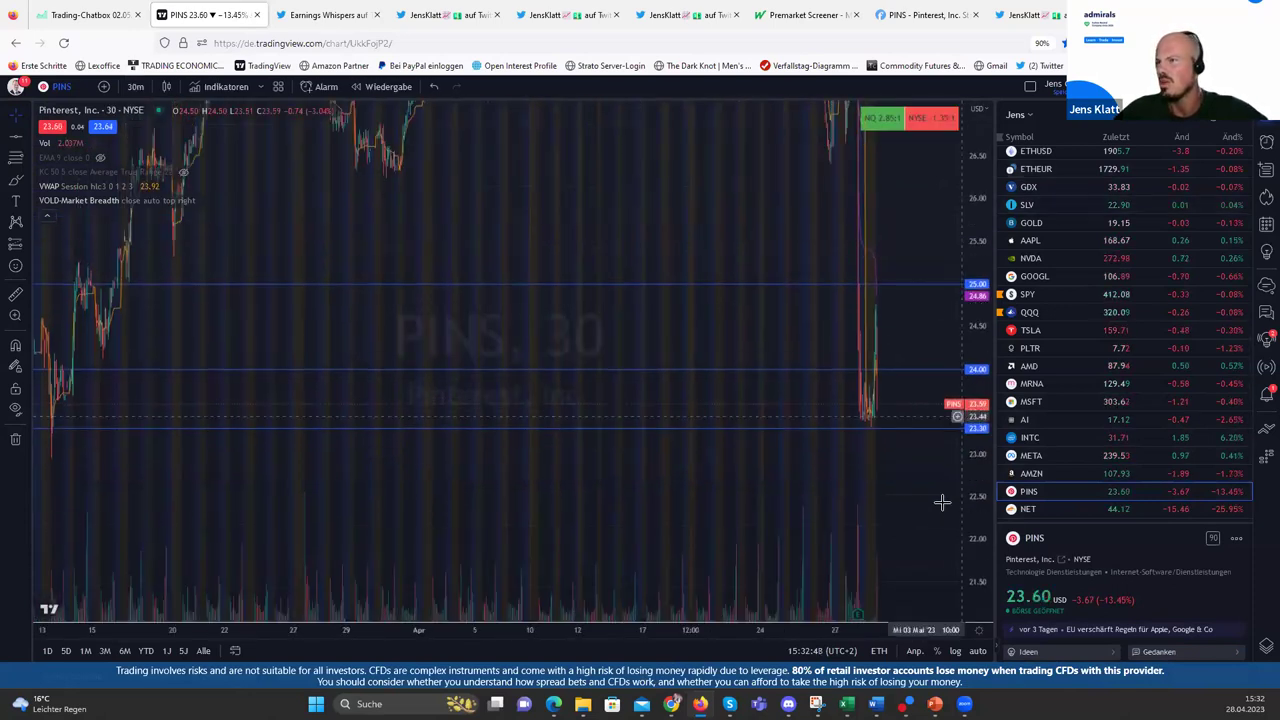
scroll(849, 263, "down", 2)
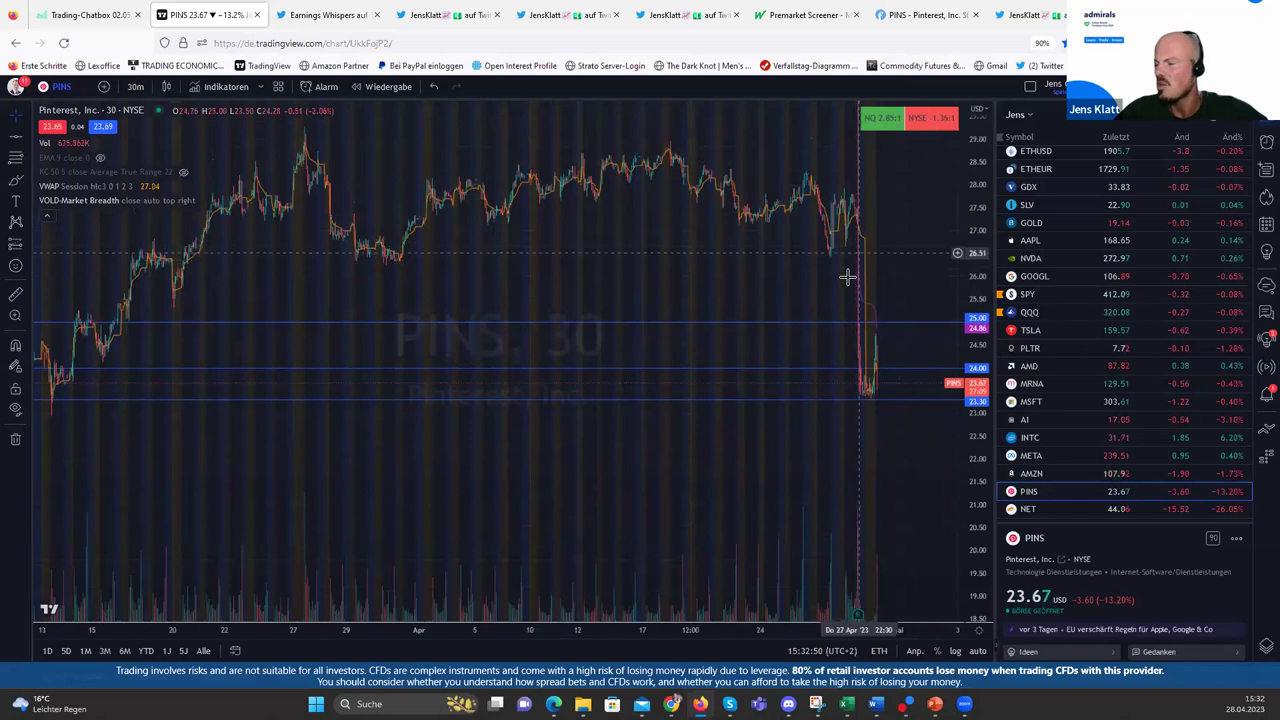
scroll(648, 313, "down", 3)
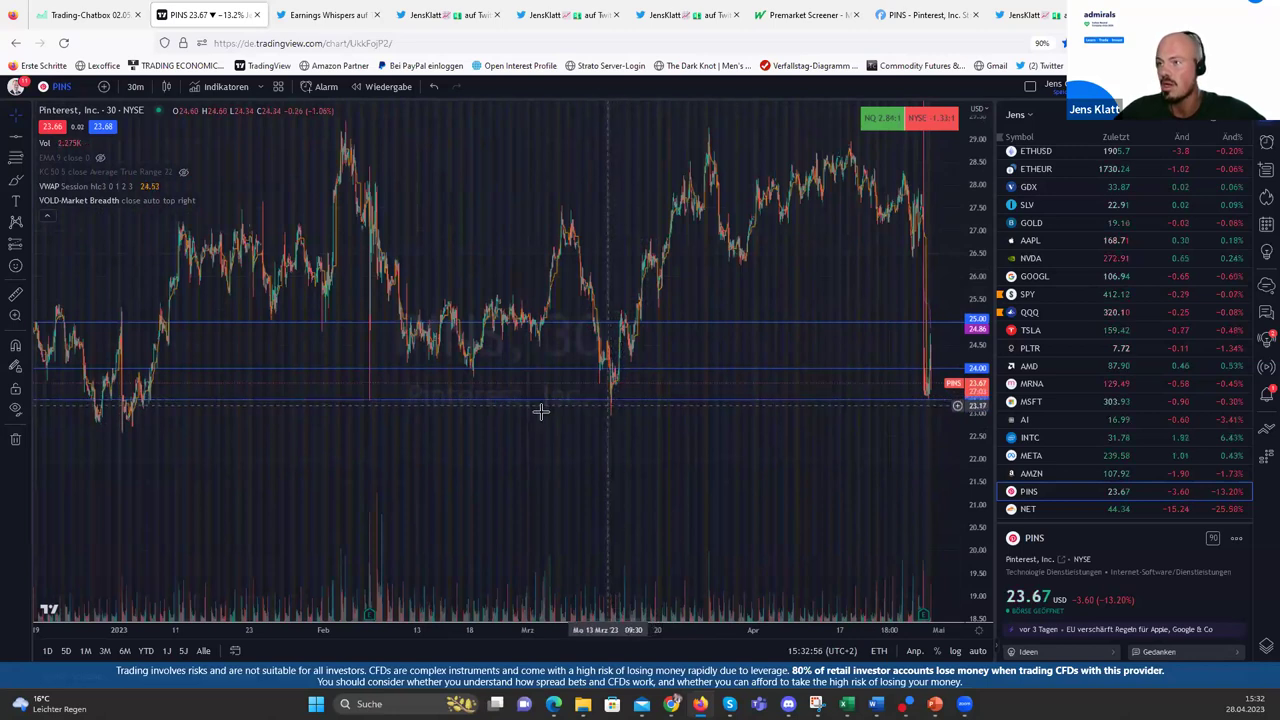
scroll(271, 393, "down", 2)
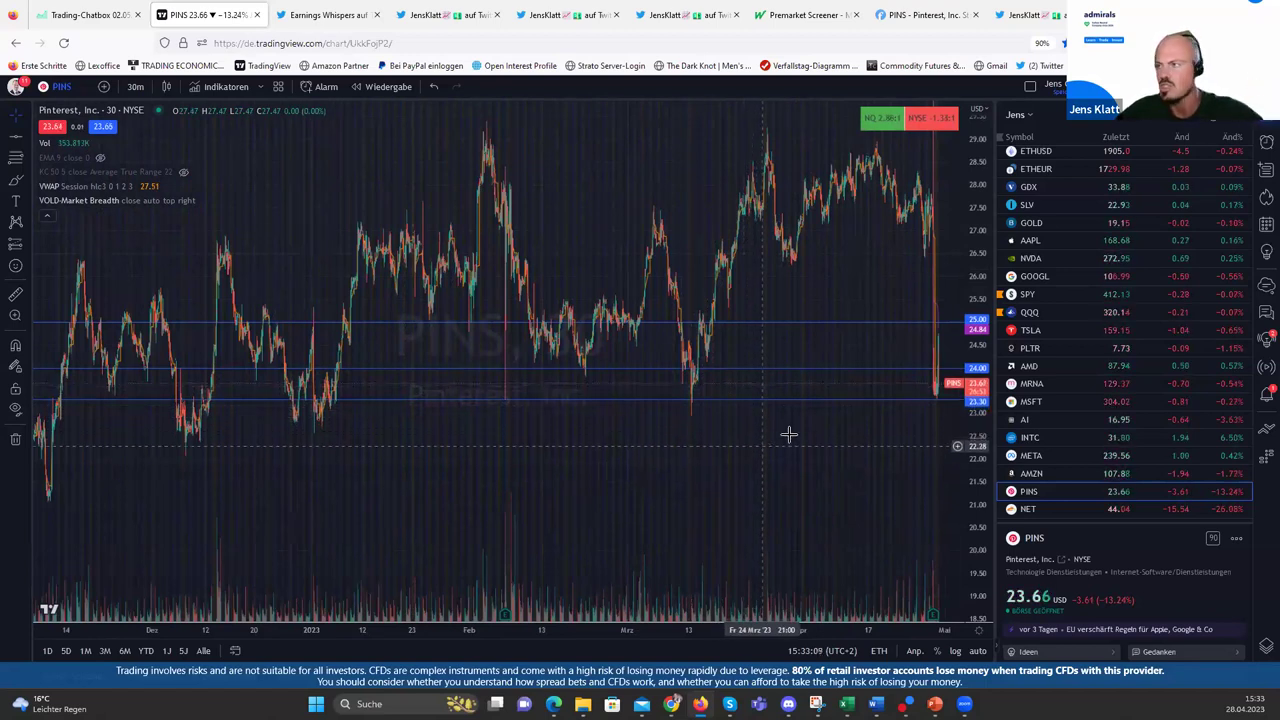
left_click_drag(920, 448, 854, 463)
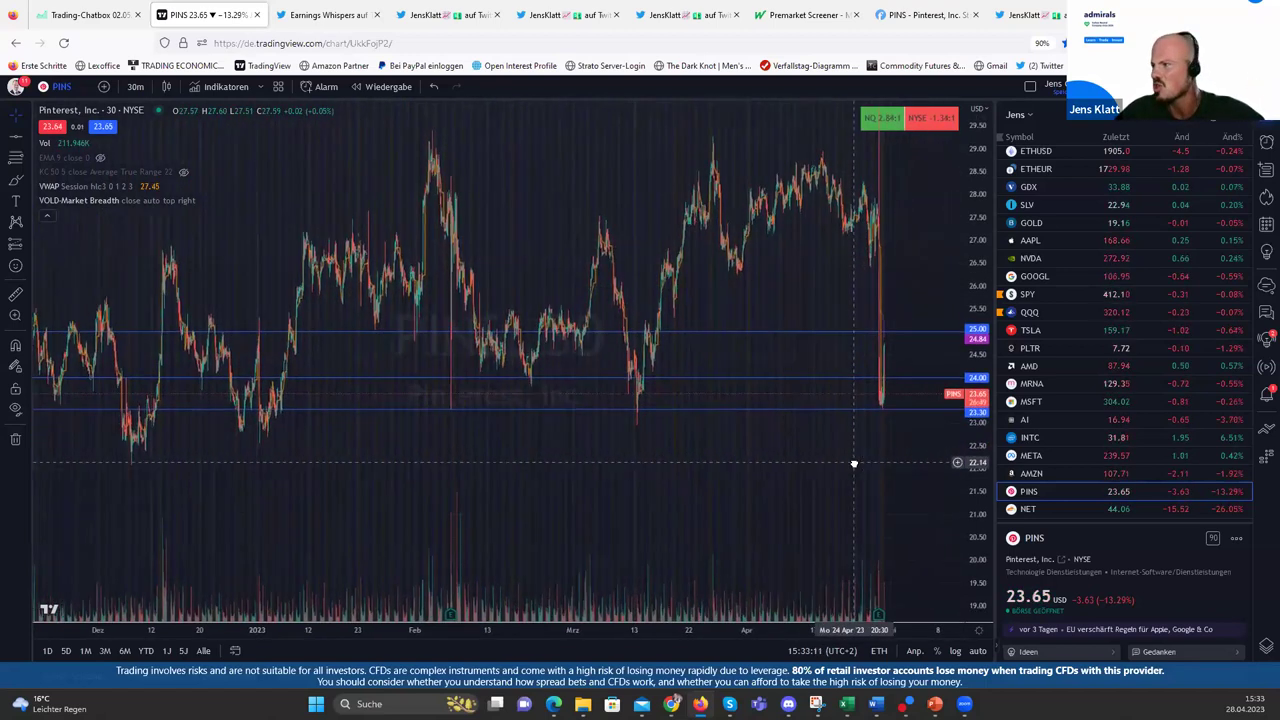
Open NET's chart at the 2-minute interval and examine today's session around the 44 support level
left_click(1069, 508)
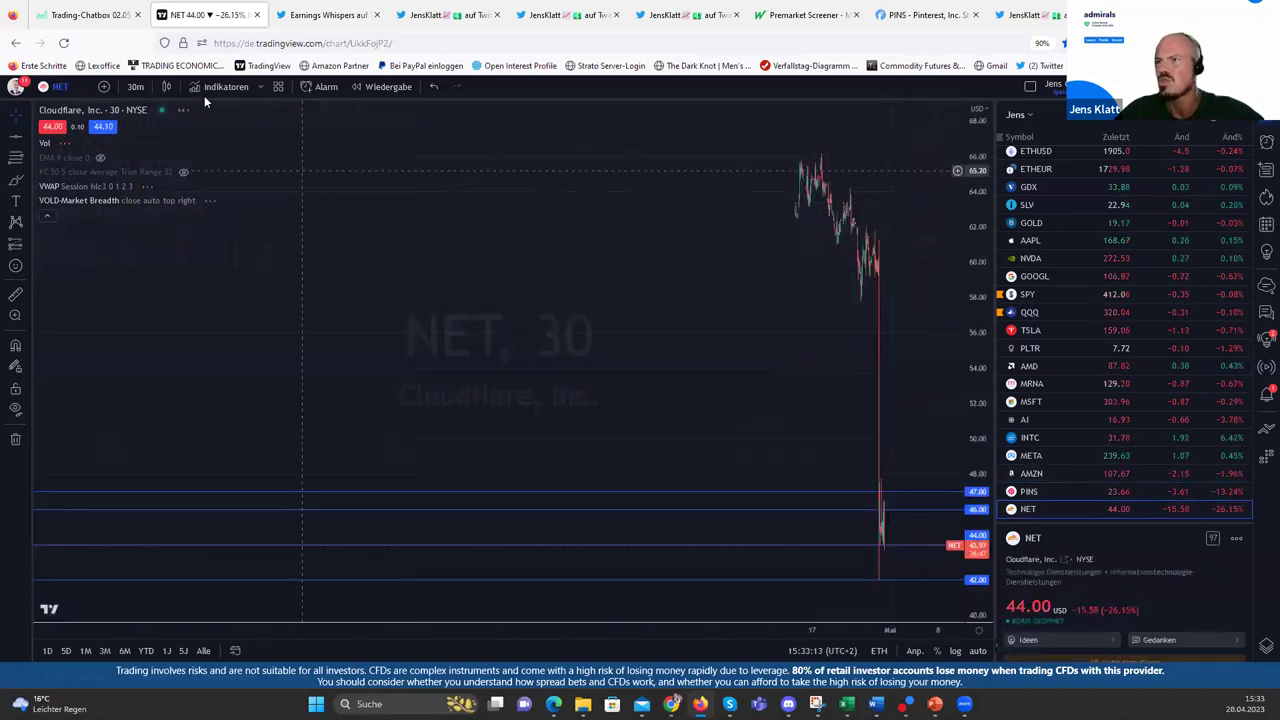
left_click(143, 87)
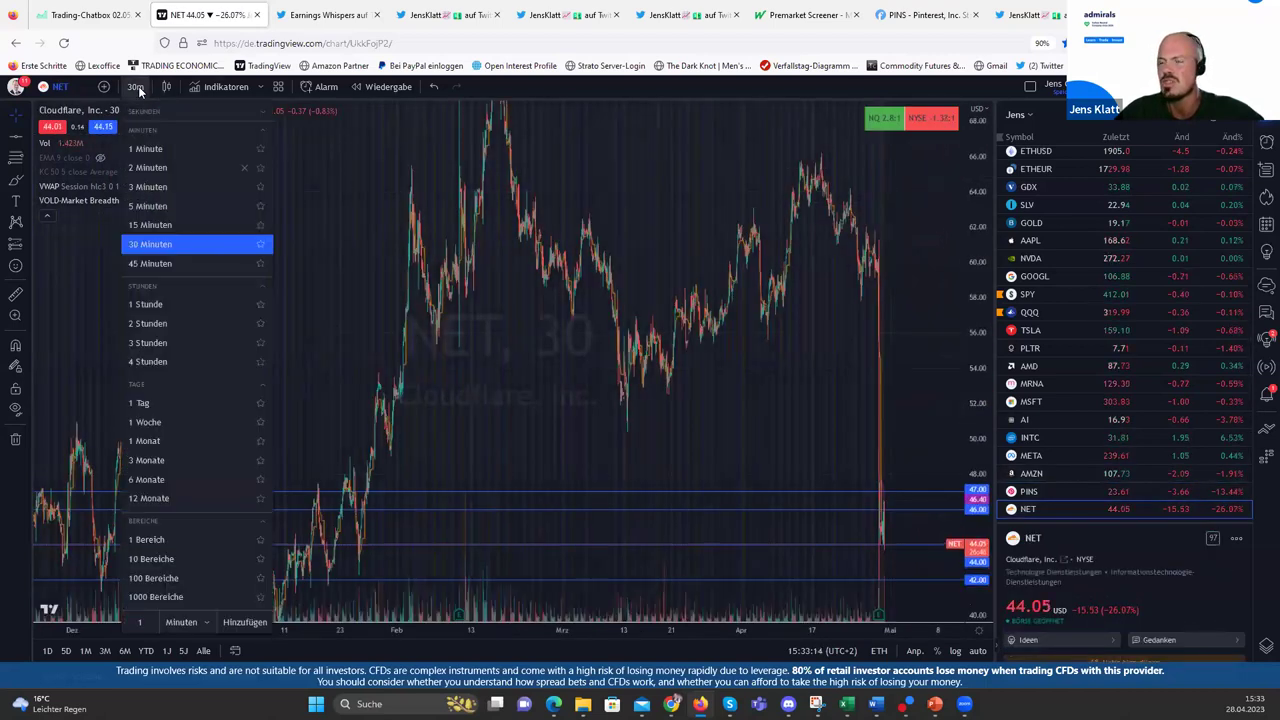
left_click(160, 167)
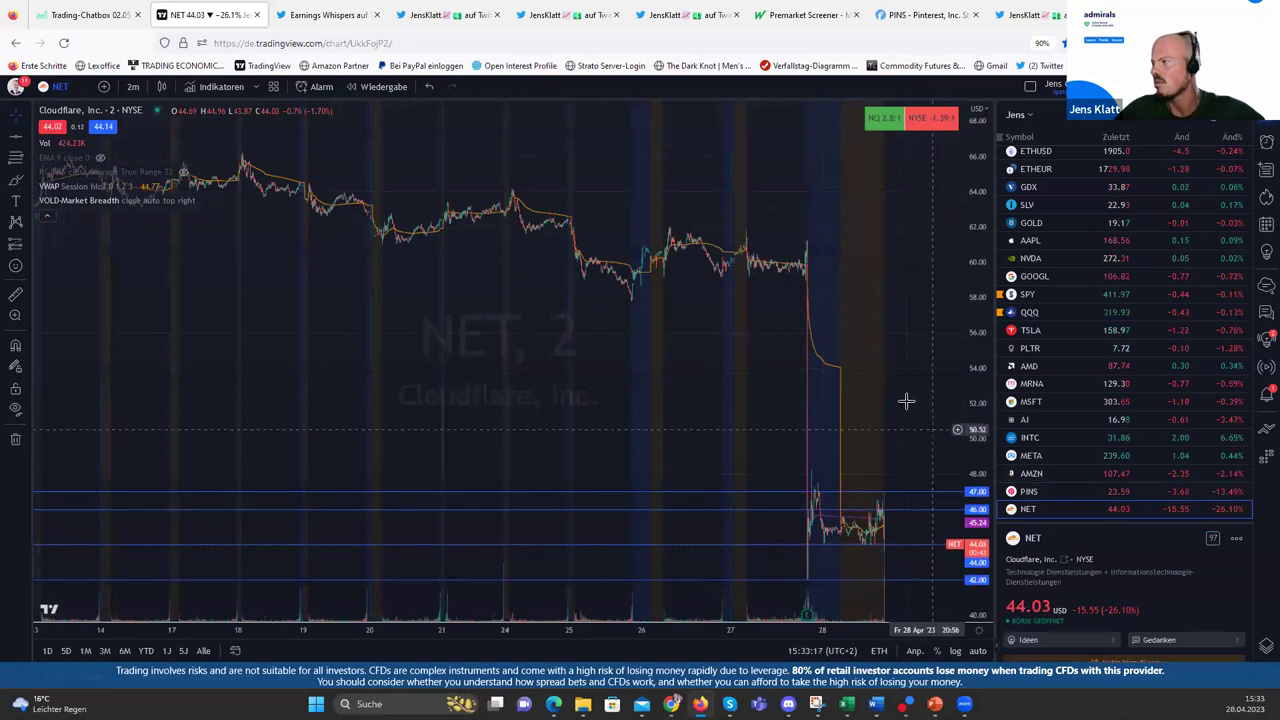
scroll(809, 374, "up", 5)
scroll(770, 302, "up", 4)
left_click_drag(649, 286, 780, 290)
left_click_drag(968, 465, 771, 363)
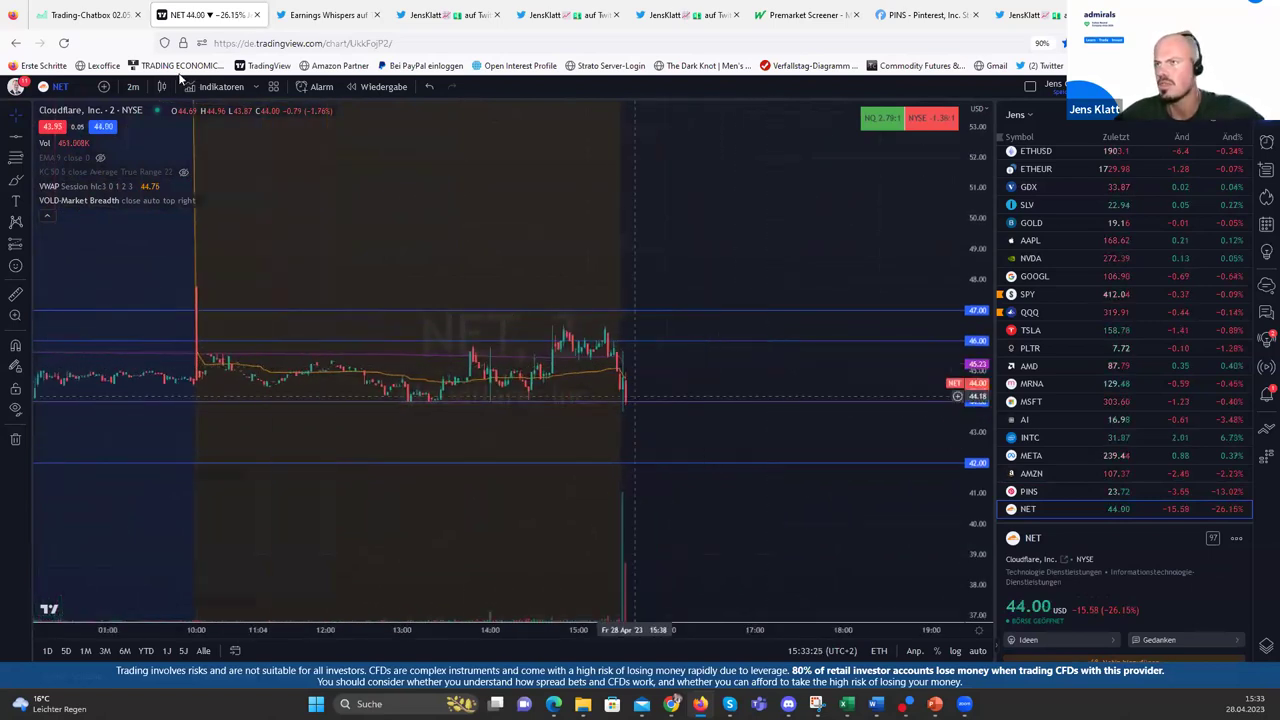
Set NET's chart to the 1-minute interval and enlarge the candles between the 42 and 47 levels
left_click(132, 87)
left_click(168, 150)
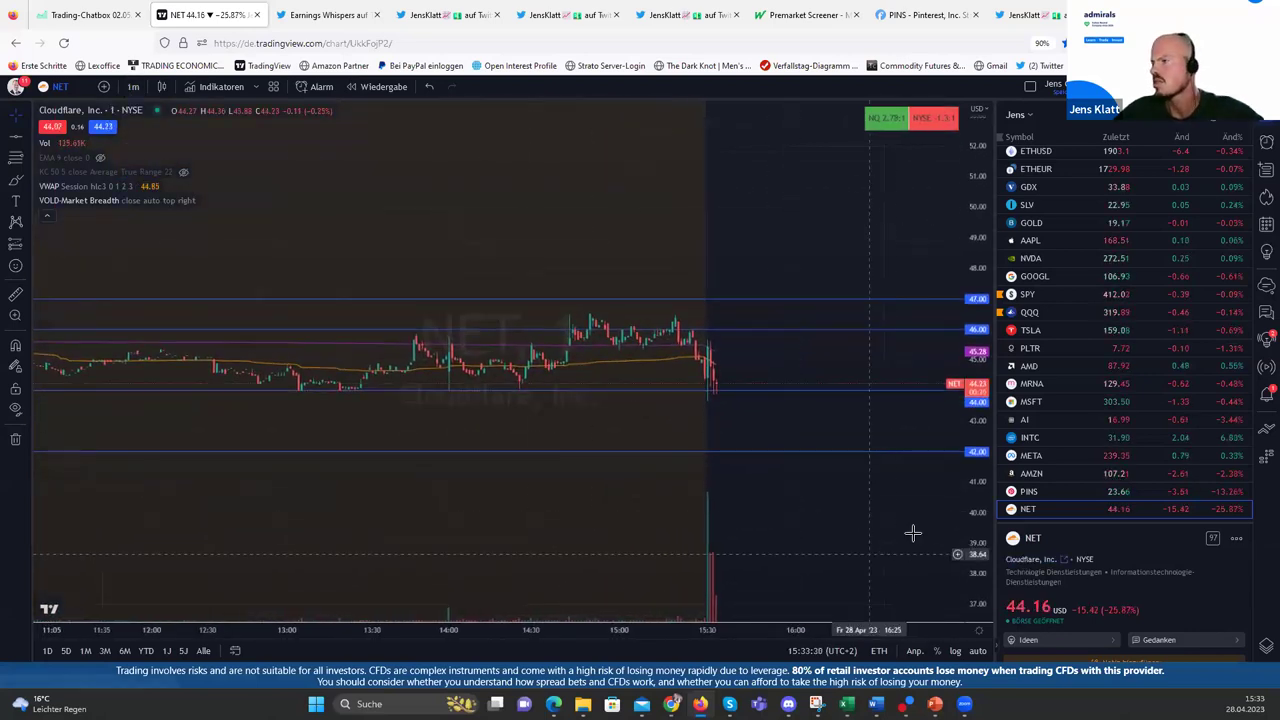
left_click_drag(965, 515, 970, 420)
scroll(786, 458, "up", 1)
left_click_drag(731, 460, 782, 445)
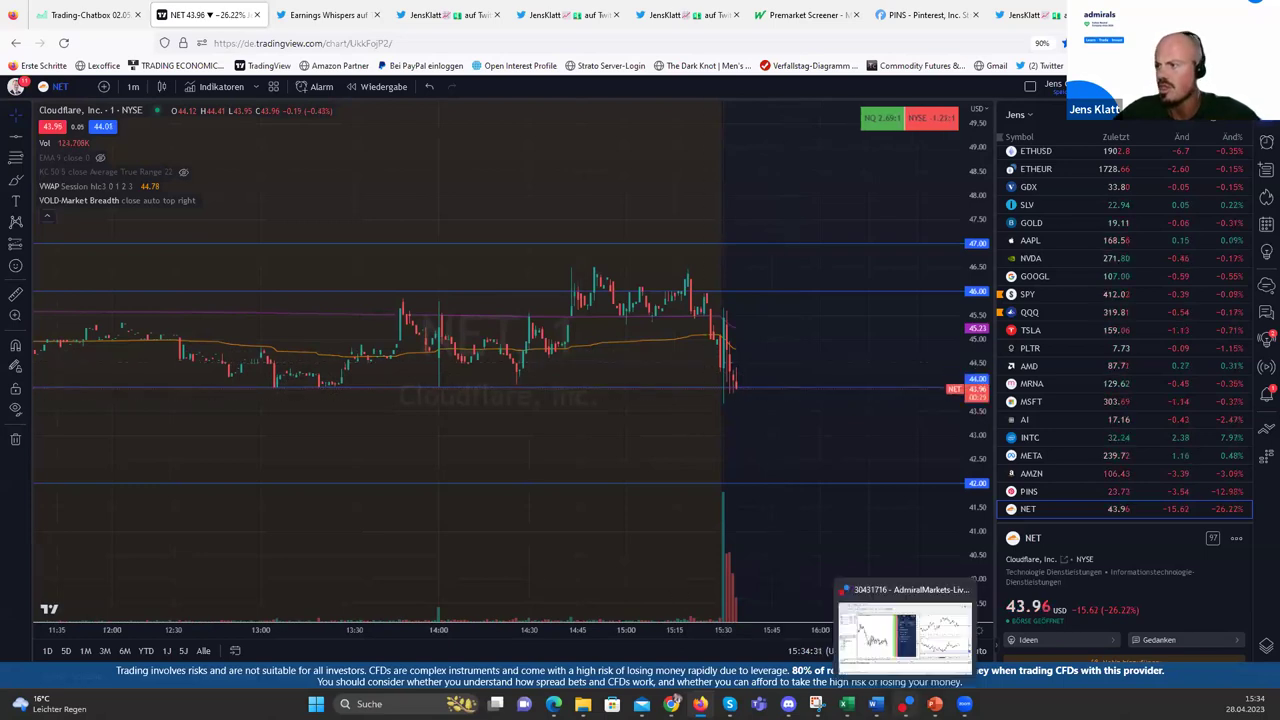
Switch to MetaTrader 5, compress the price scale of the #NET M5 chart, and return to TradingView
left_click(904, 704)
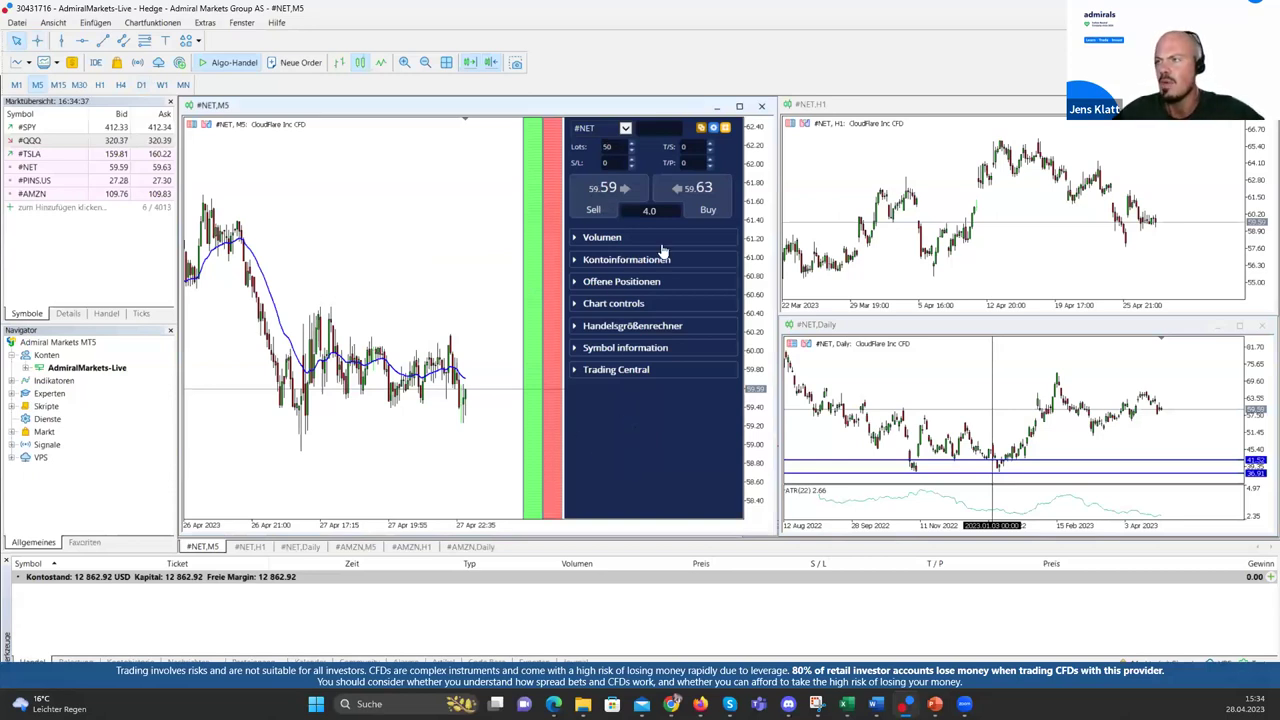
left_click_drag(760, 193, 768, 218)
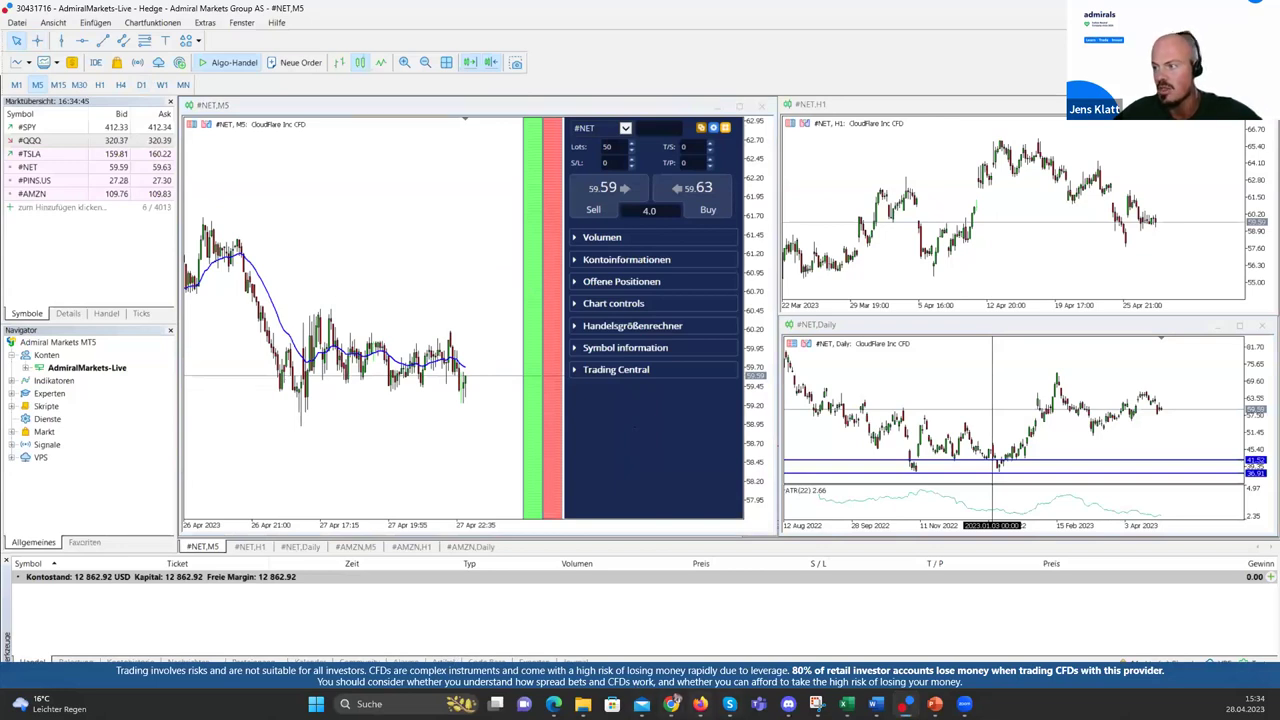
key("alt+Tab")
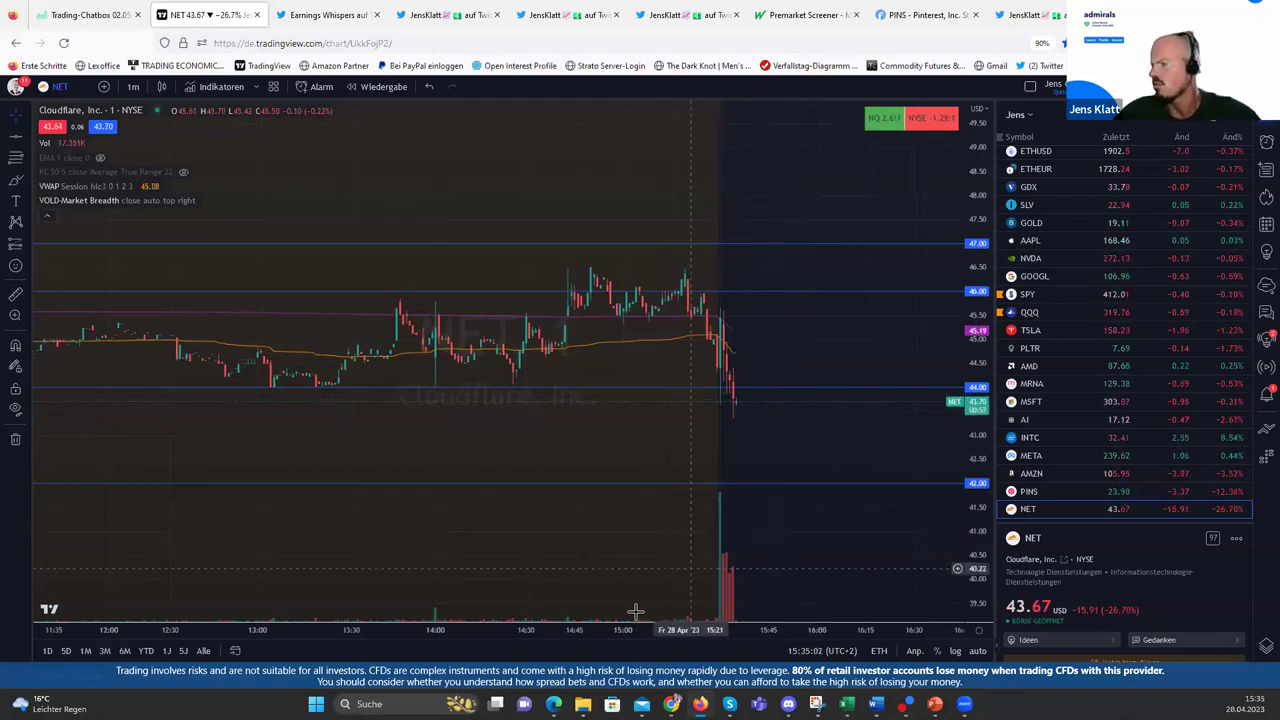
Switch to MetaTrader 5 and check the #NET M5 chart and its live bid/ask spread in the trading panel
left_click(904, 703)
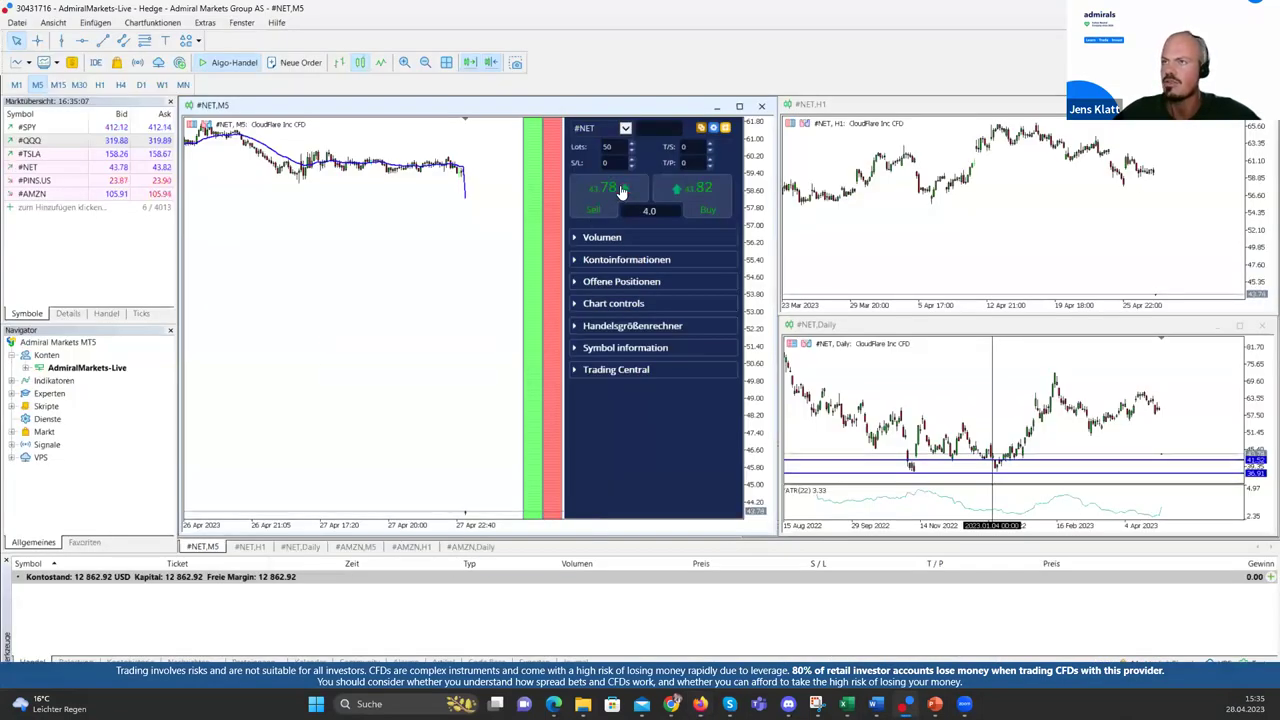
type("1")
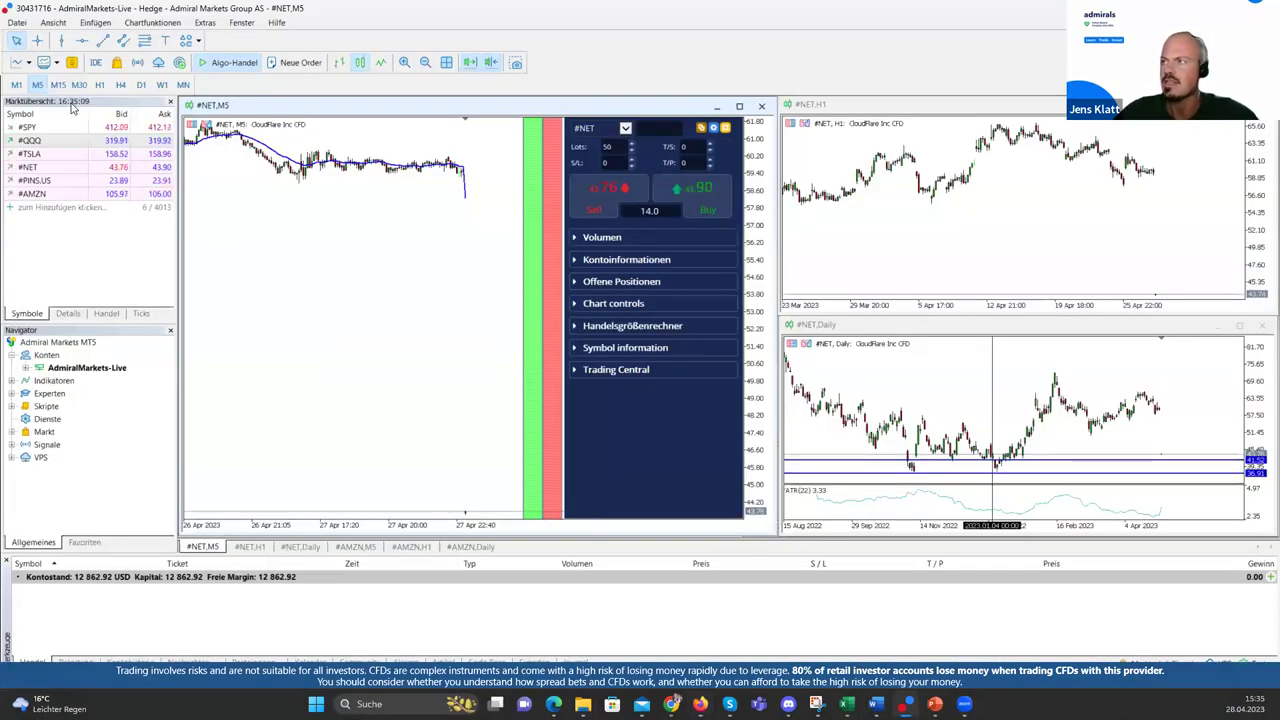
key("Delete")
type("5")
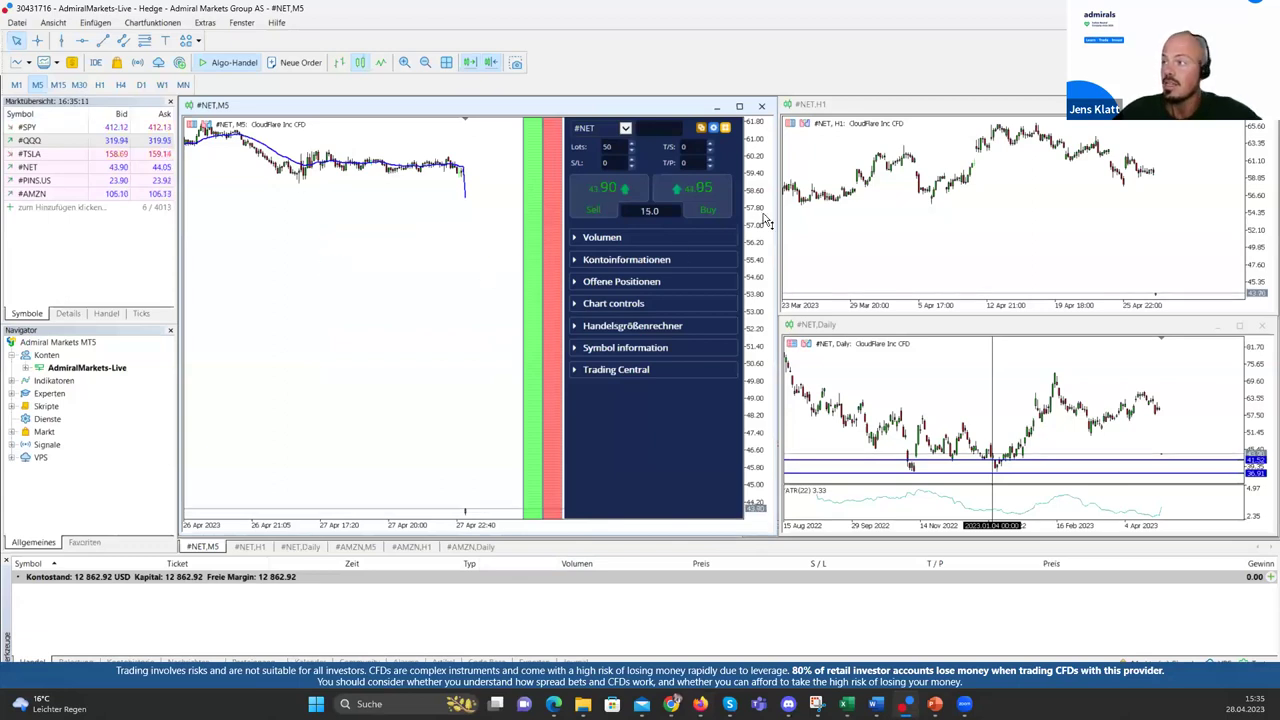
key("BackSpace")
type("0")
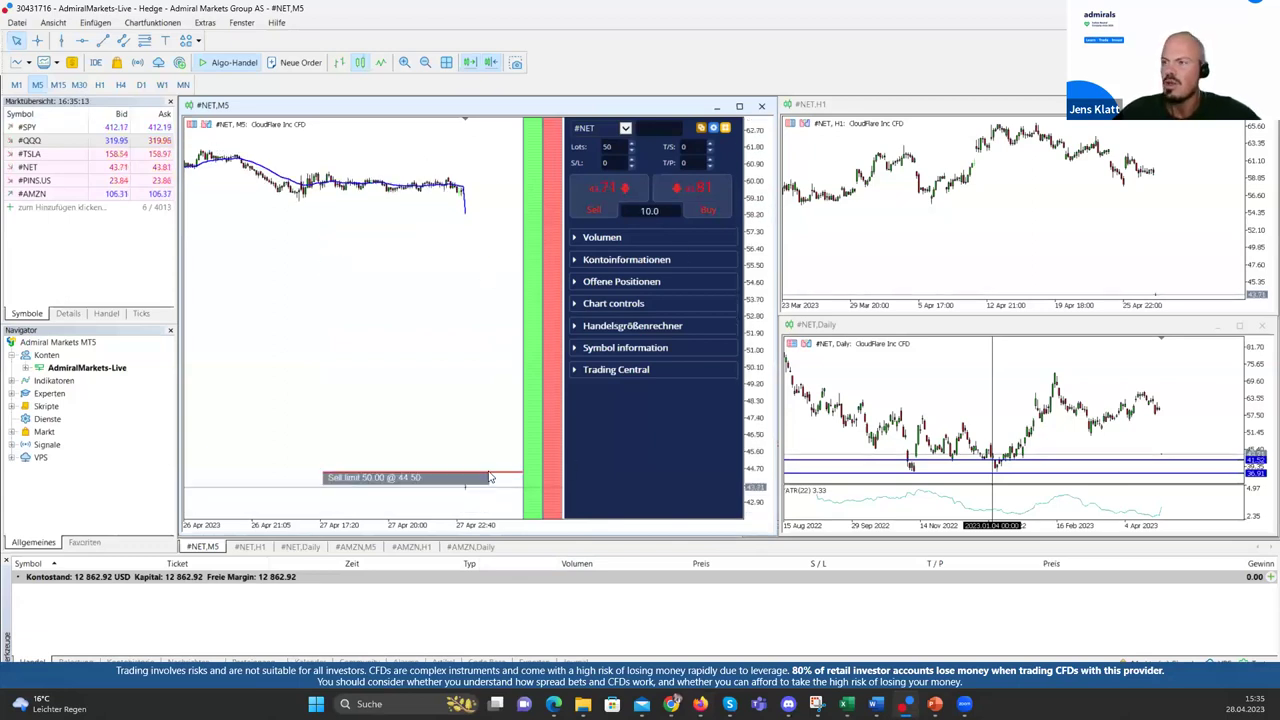
key("BackSpace")
key("BackSpace")
type("8")
key("BackSpace")
type("7")
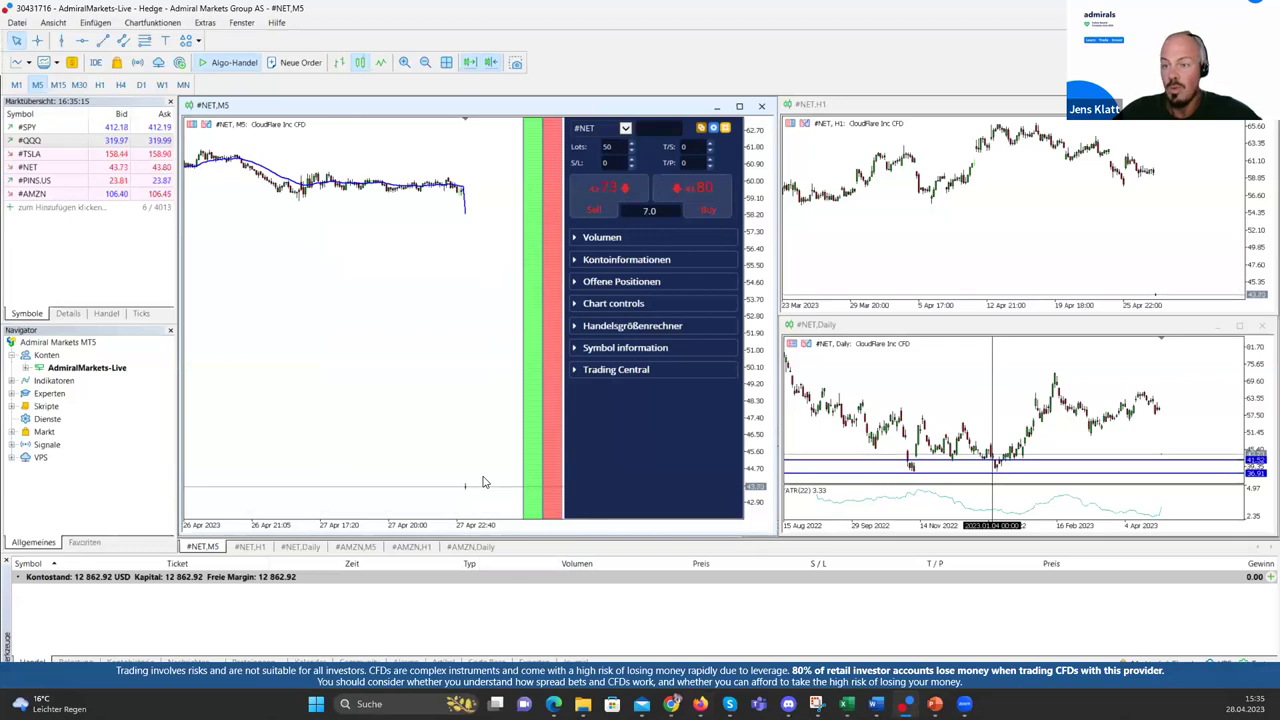
Switch to TradingView and examine NET's 1-minute chart from the after-hours session through the open, around the 44 and 42 levels
left_click(700, 704)
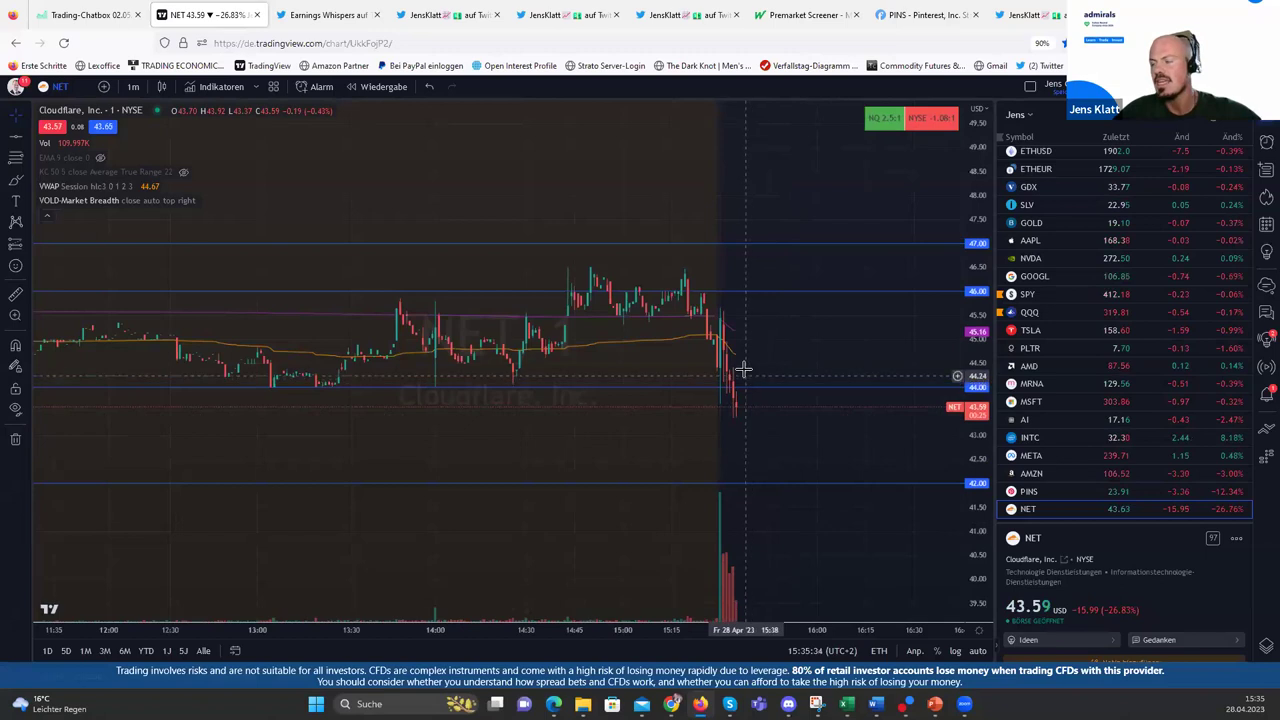
scroll(748, 412, "down", 3)
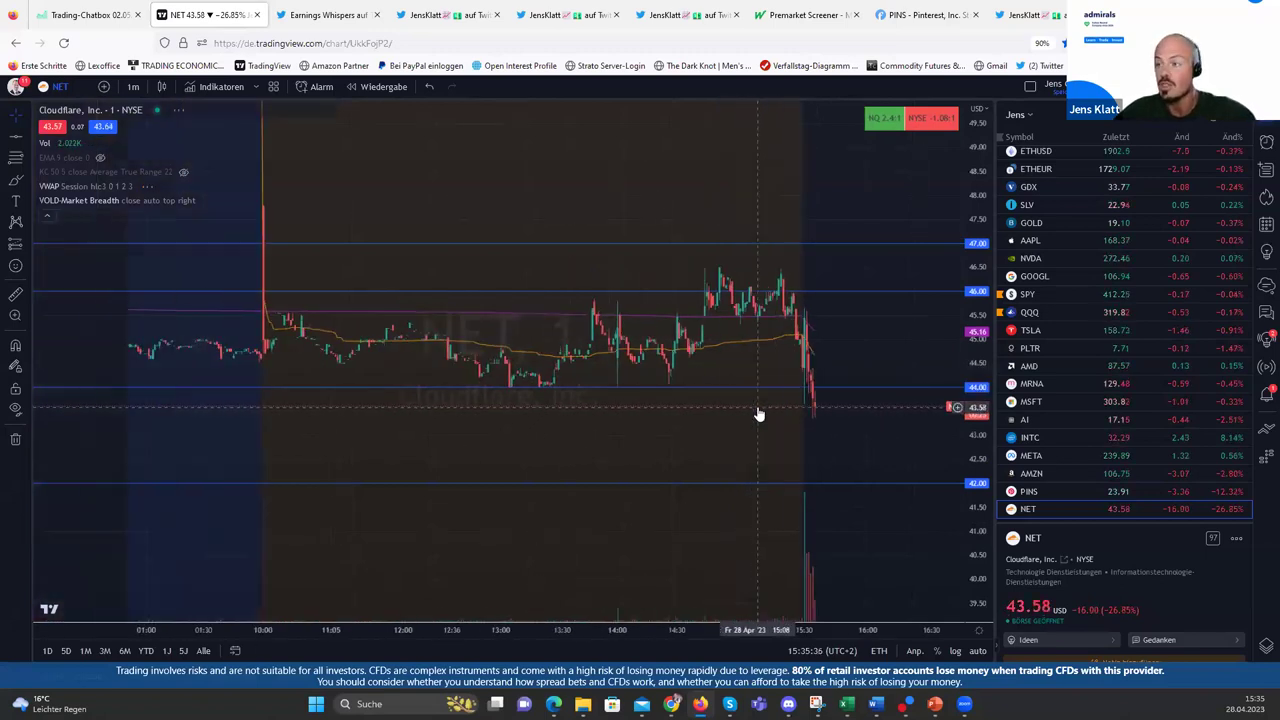
scroll(755, 418, "down", 2)
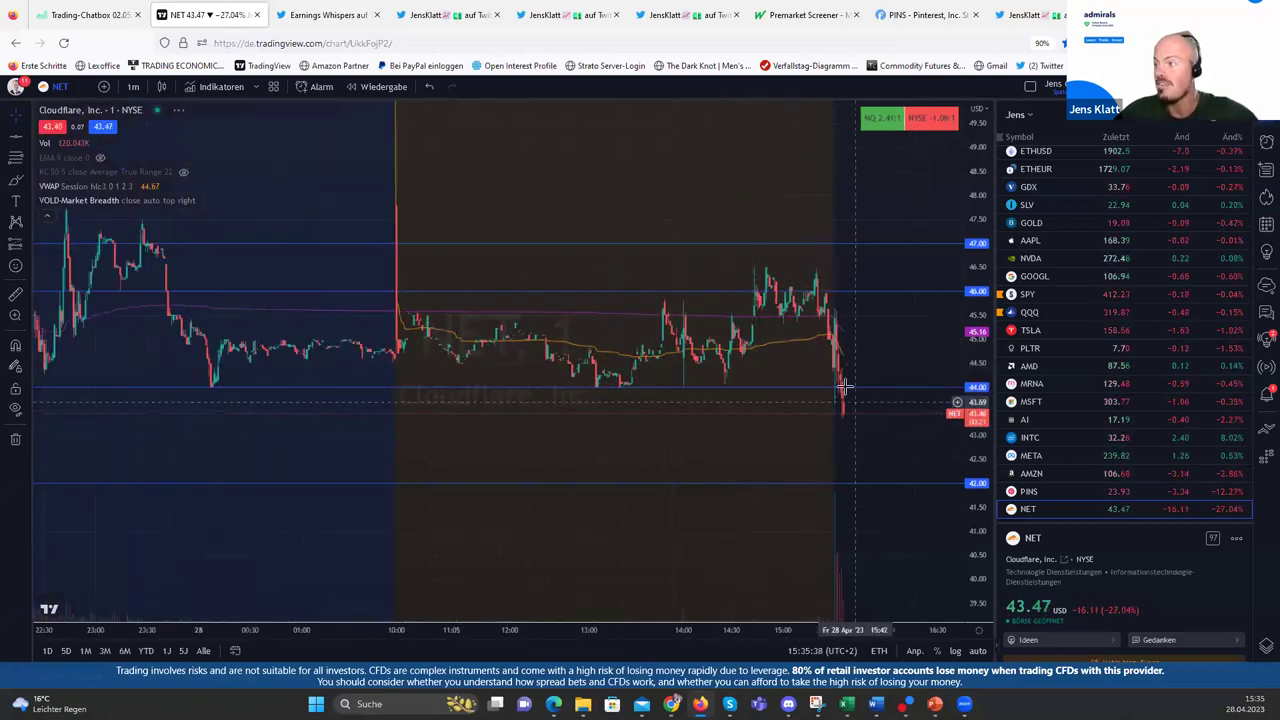
scroll(847, 400, "down", 3)
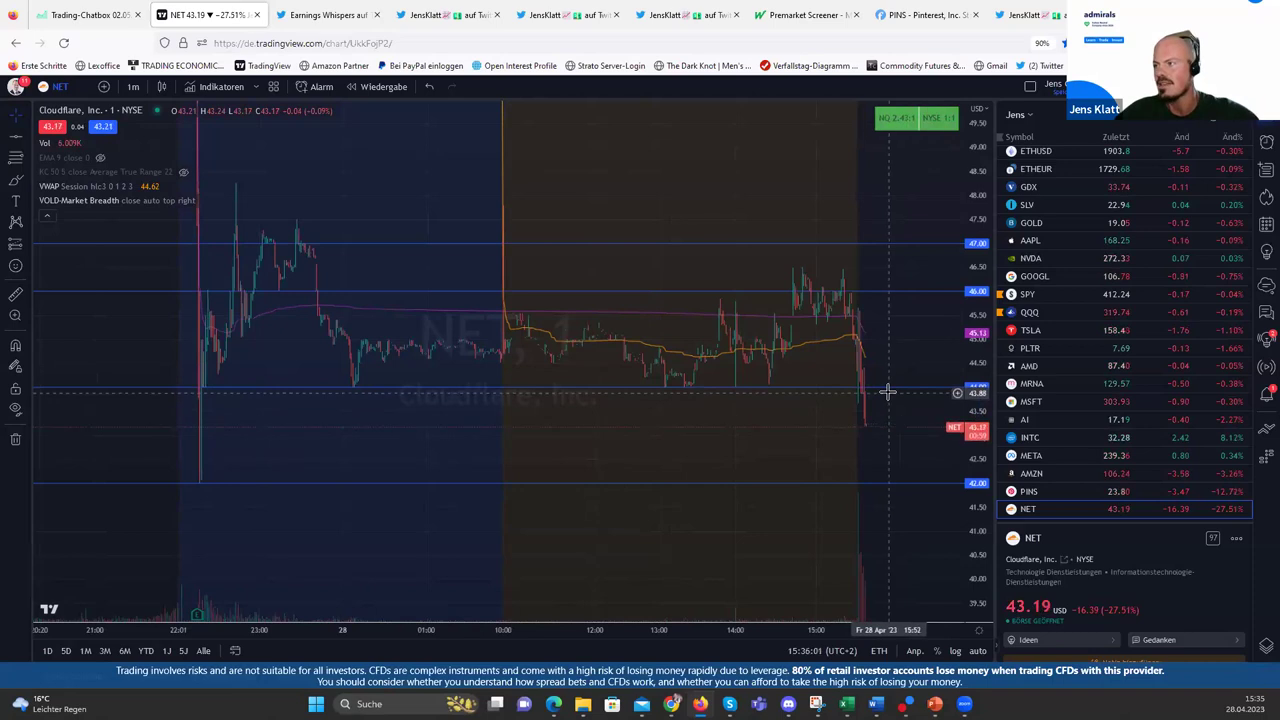
scroll(889, 414, "up", 3)
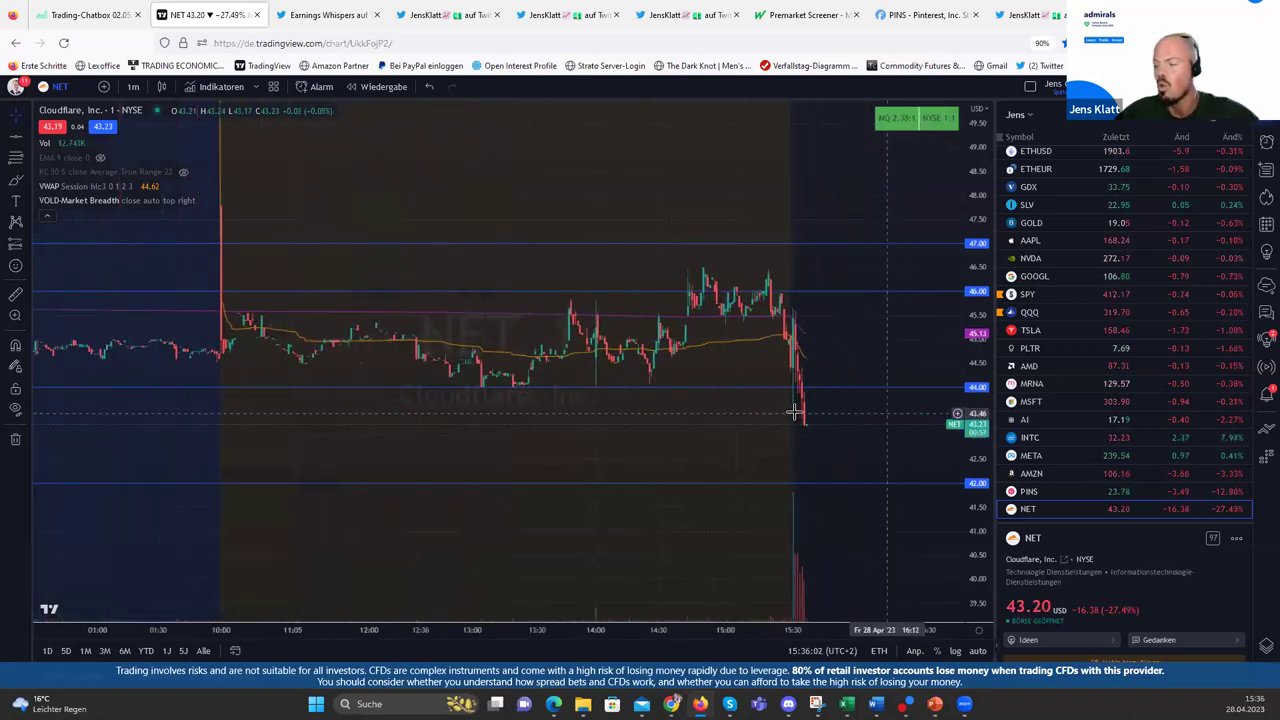
scroll(793, 412, "up", 1)
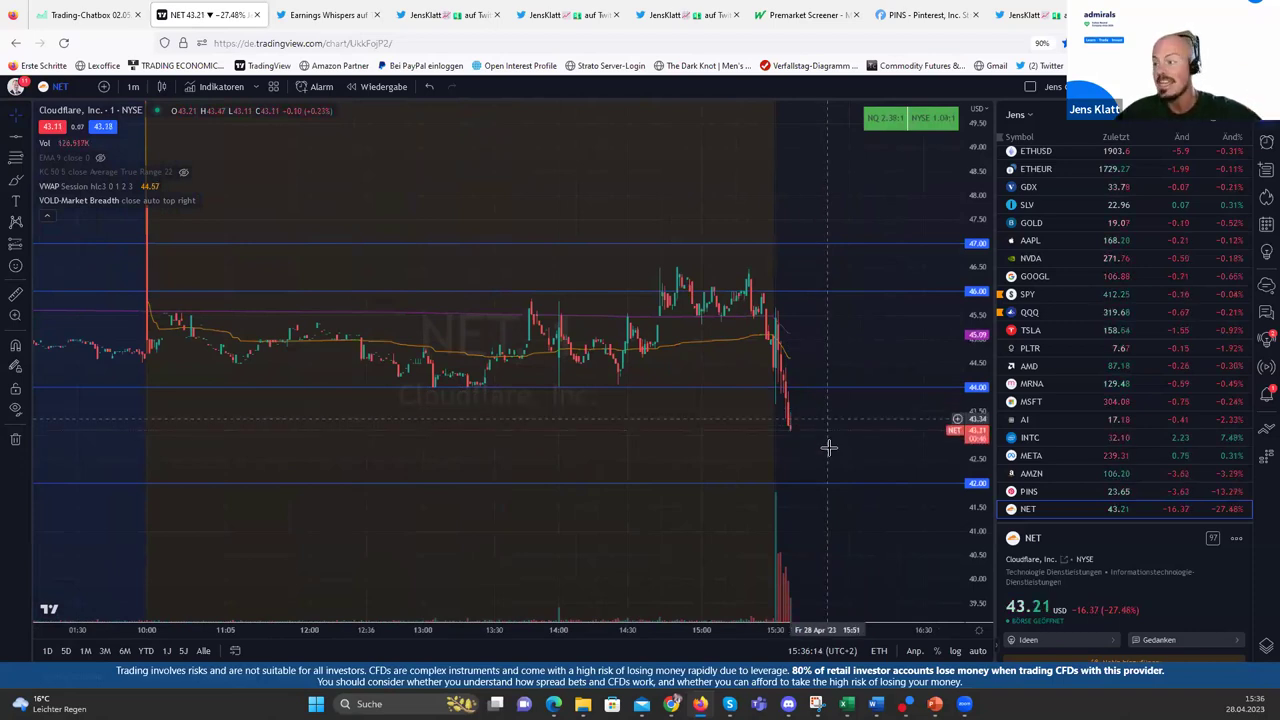
scroll(822, 440, "up", 4)
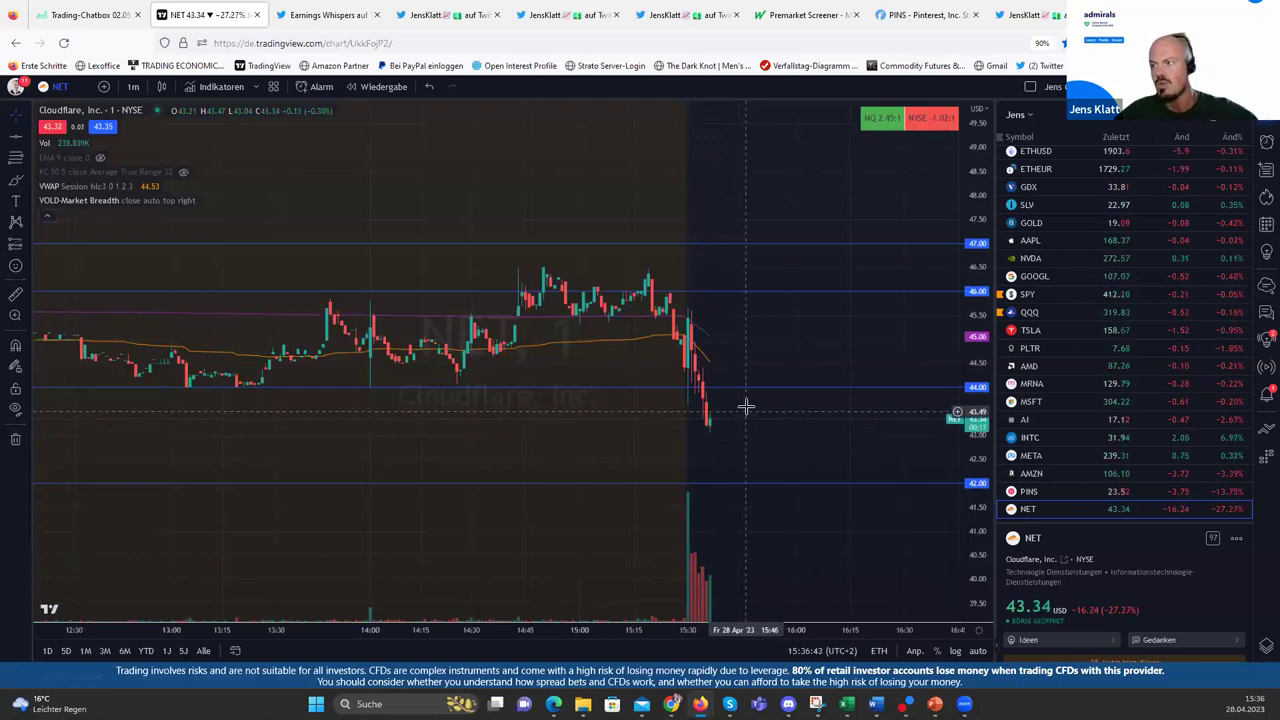
scroll(747, 405, "down", 3)
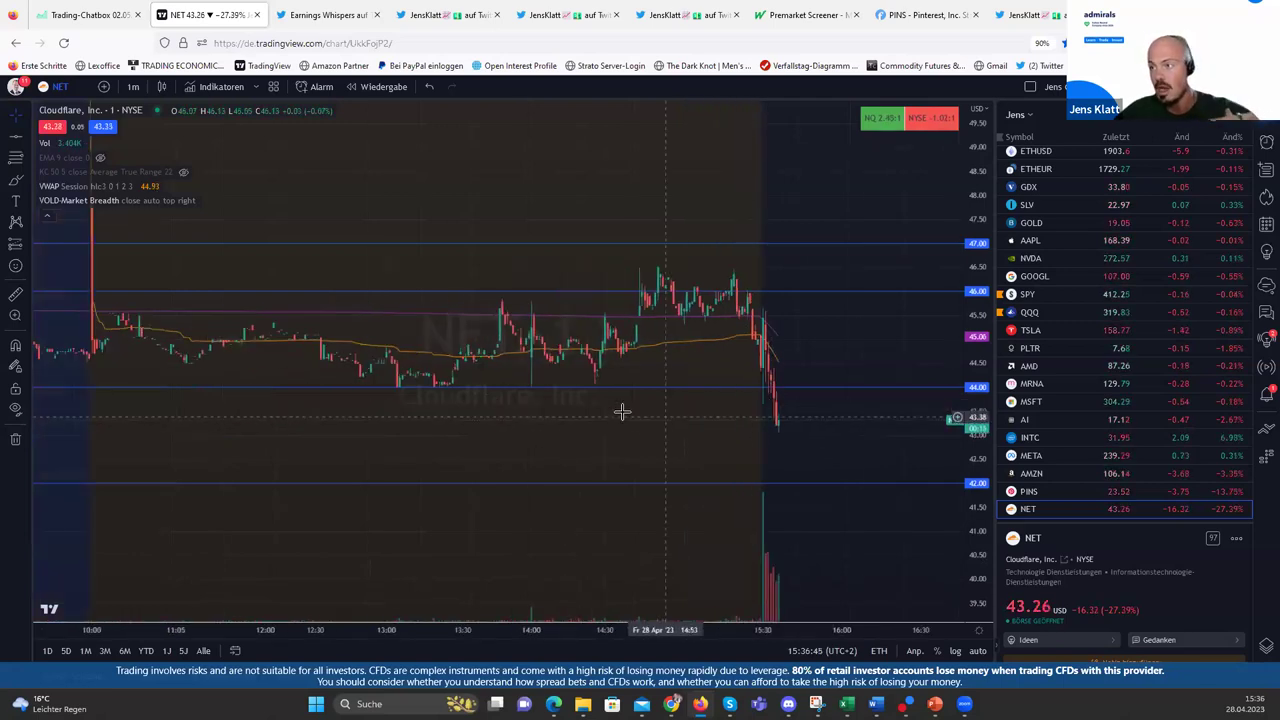
scroll(850, 400, "up", 3)
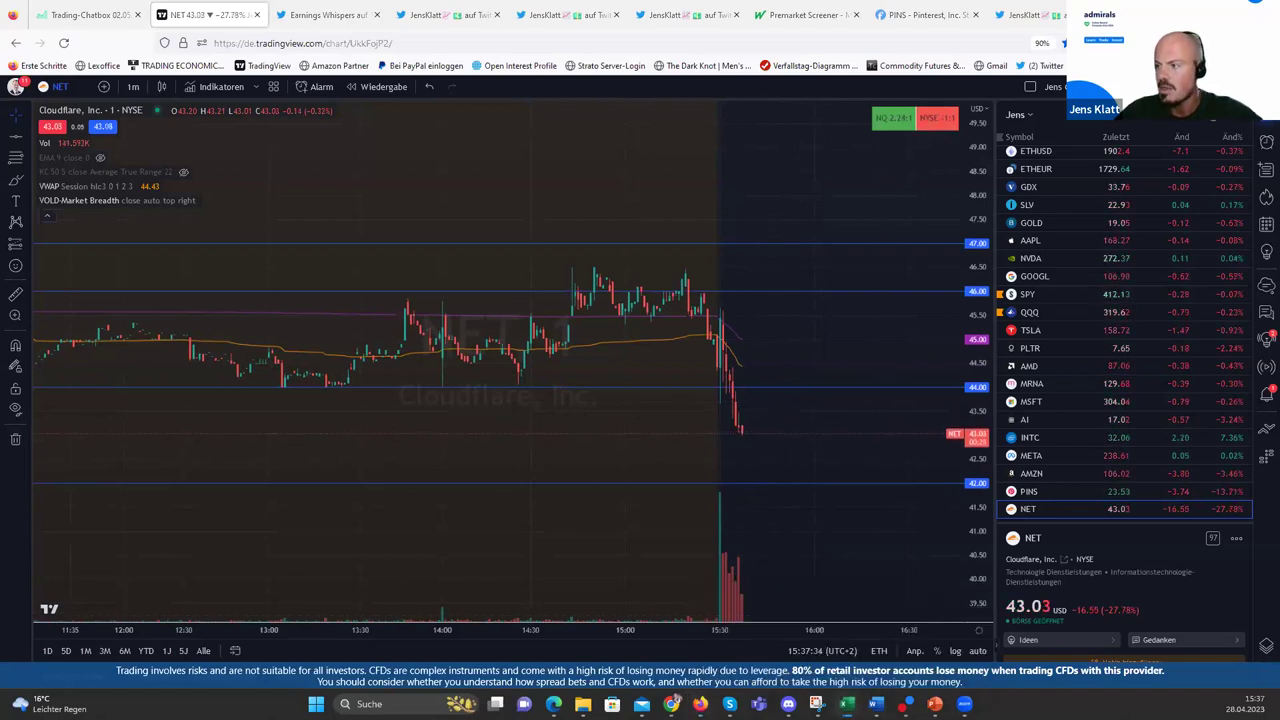
Switch to the Preparation.xlsx workbook in Excel and highlight the second scenario in NET's game plan for review
mouse_move(847, 703)
left_click(773, 630)
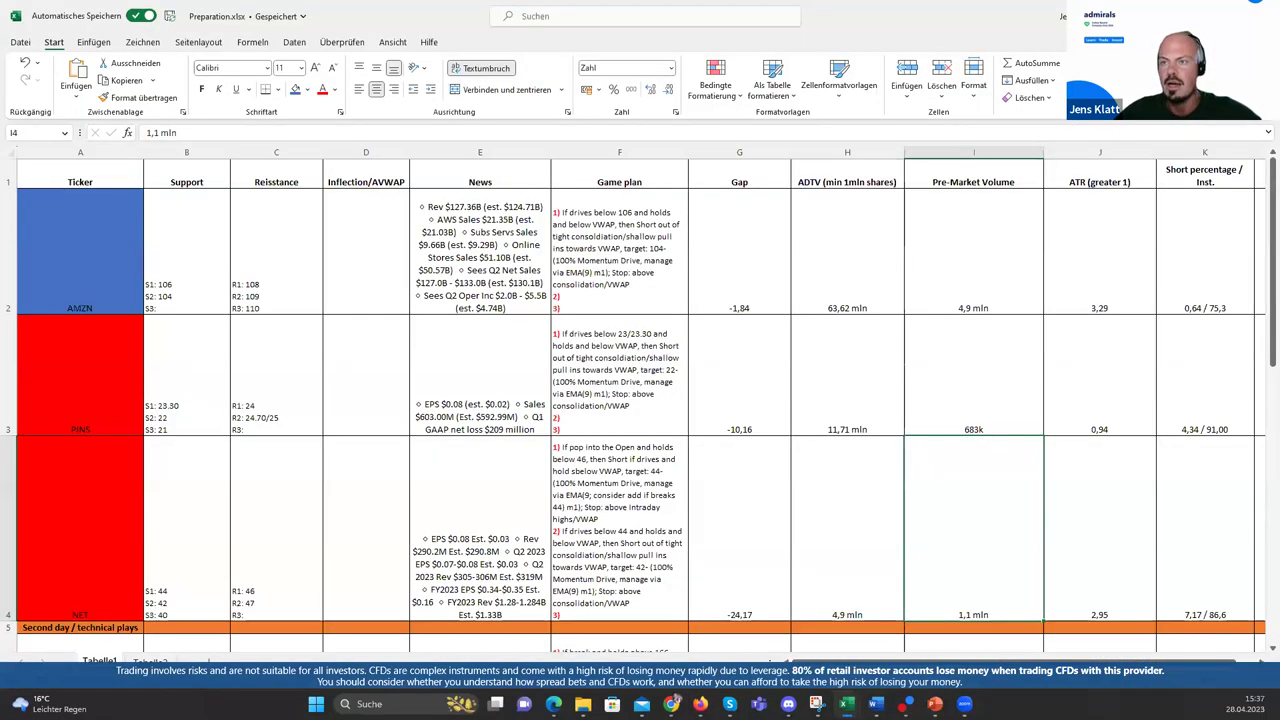
double_click(616, 542)
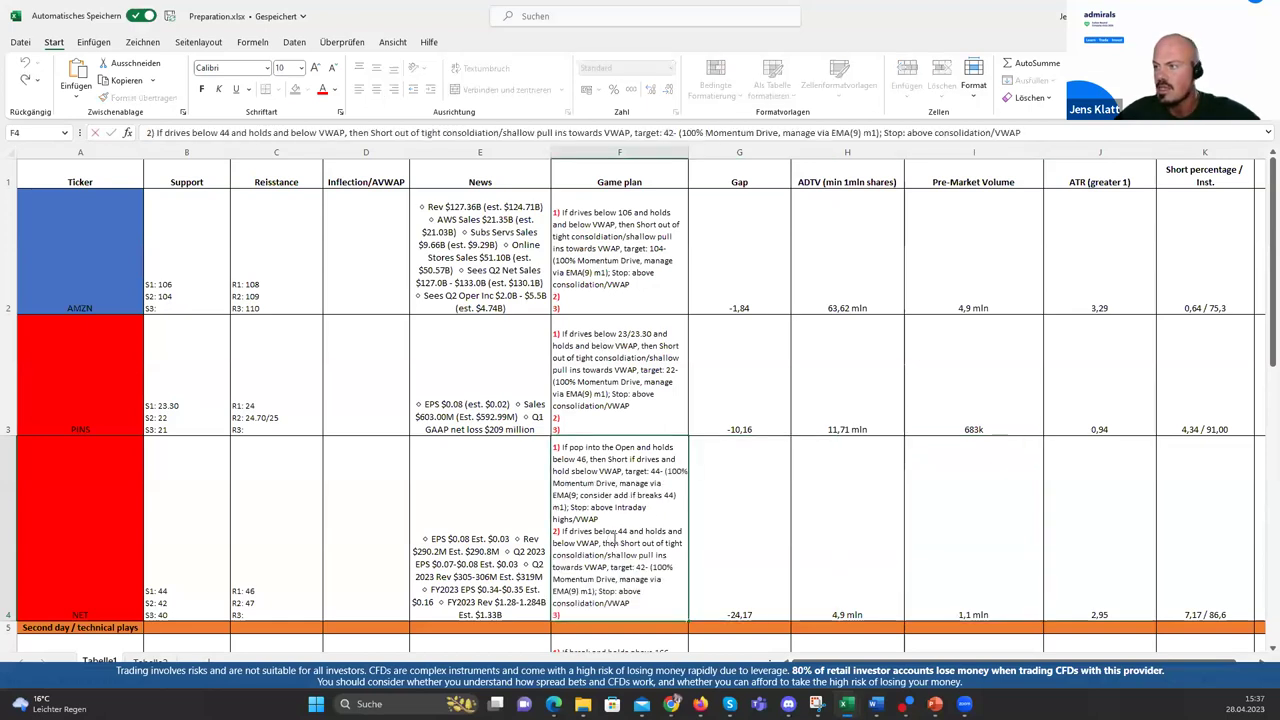
left_click_drag(638, 604, 560, 531)
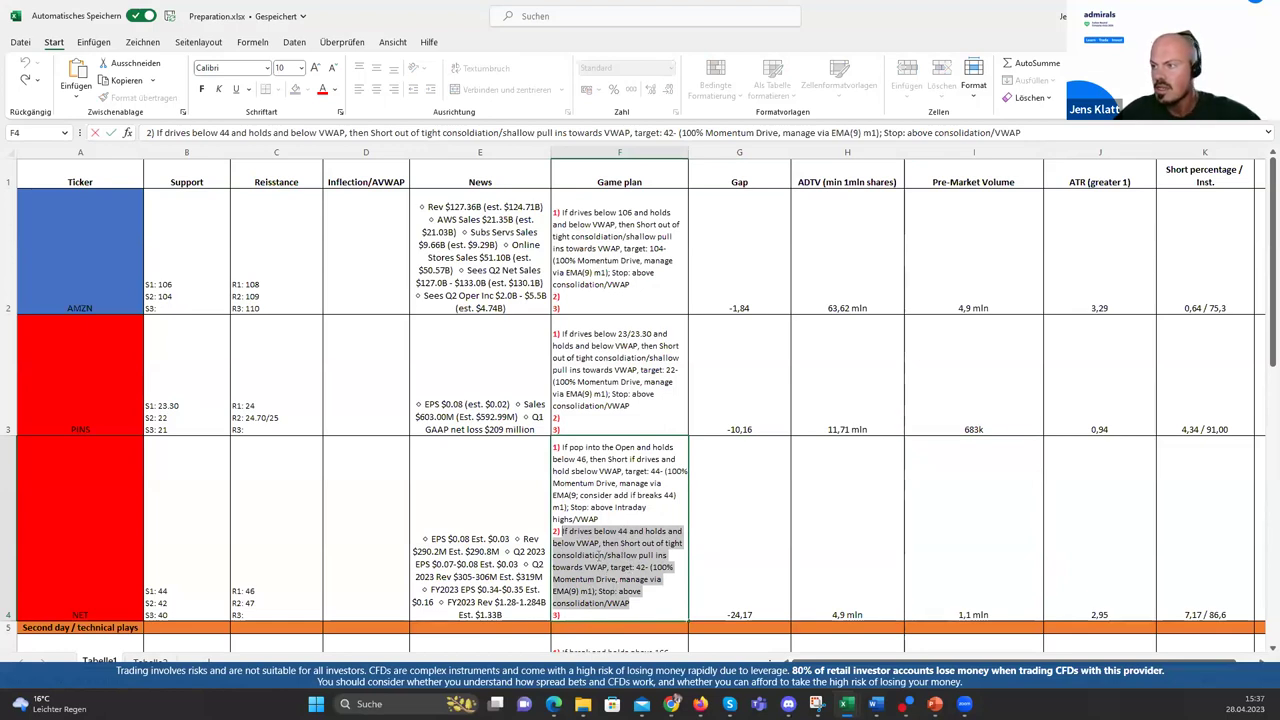
left_click(612, 555)
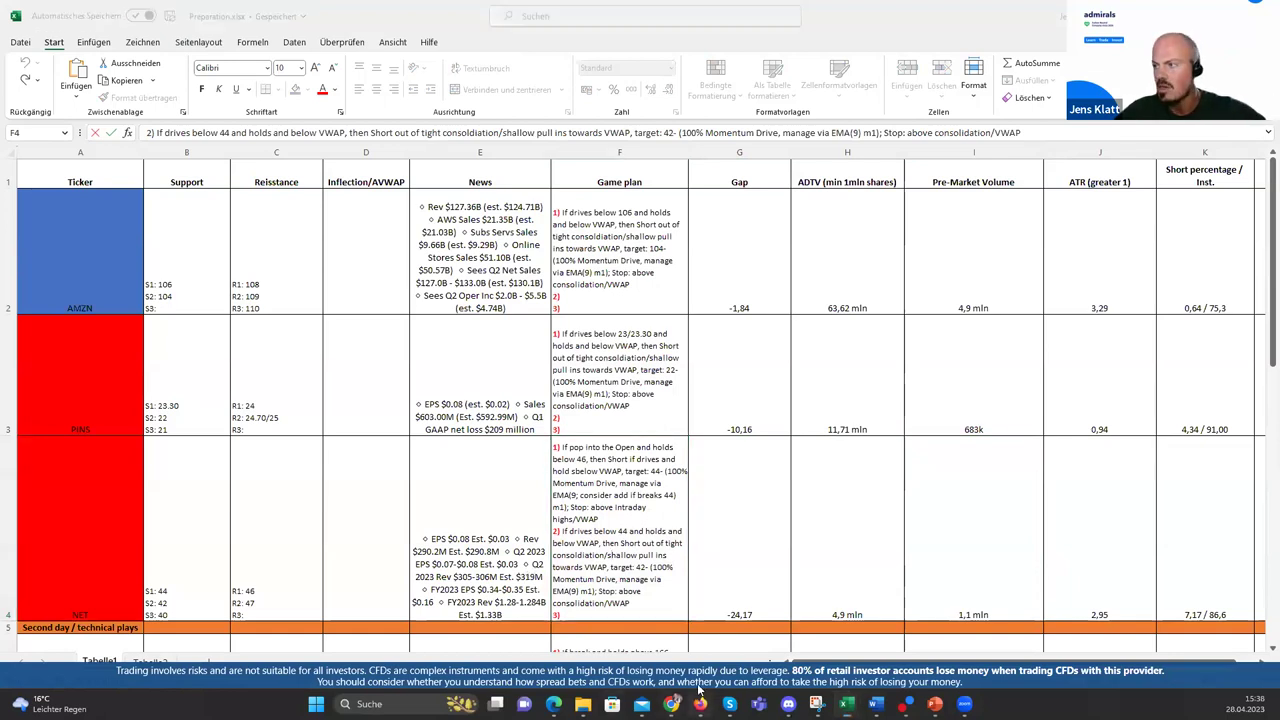
Return to TradingView, open AMZN's 1-minute chart, and adjust its price scale to examine the move since the open
key("alt+Tab")
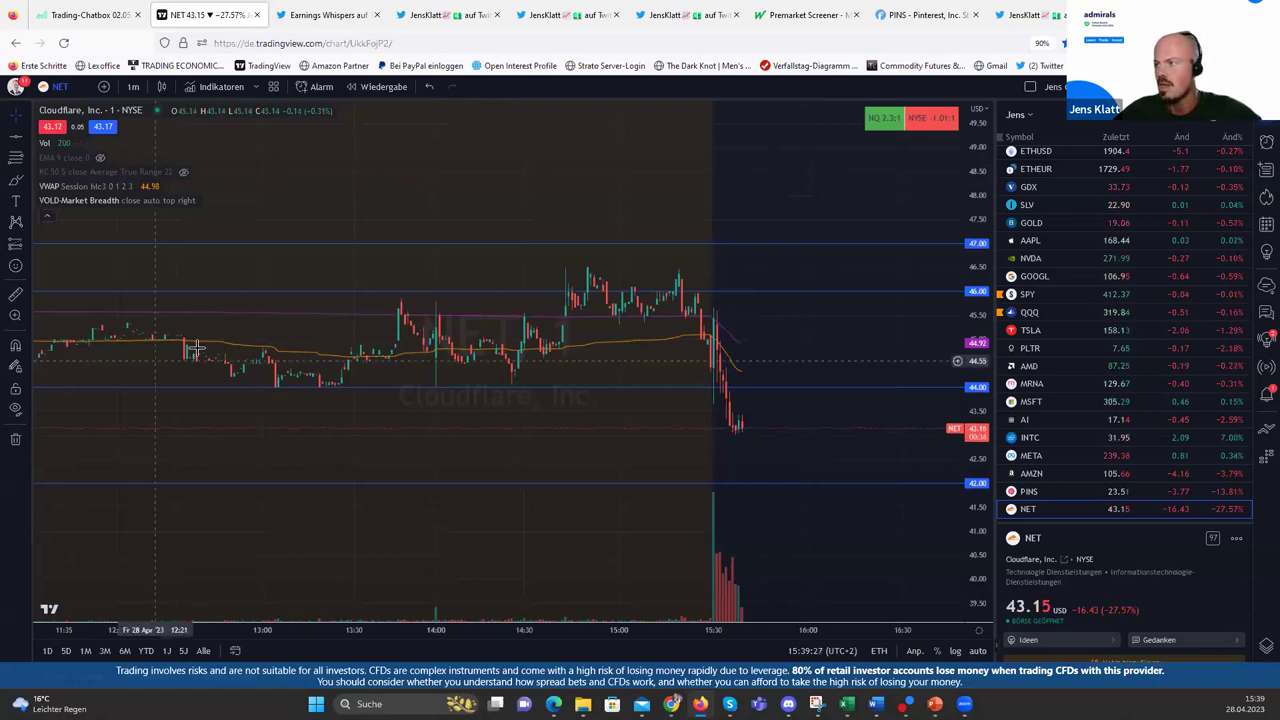
left_click(1074, 471)
left_click_drag(972, 305, 950, 512)
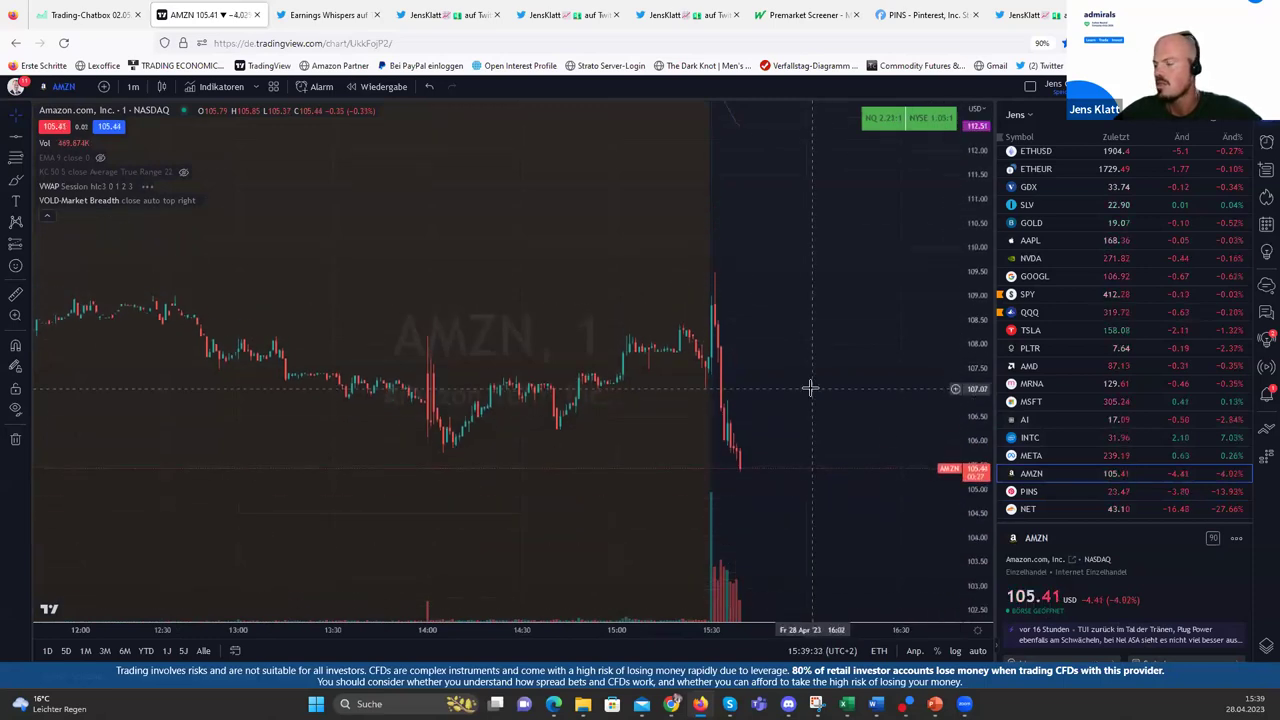